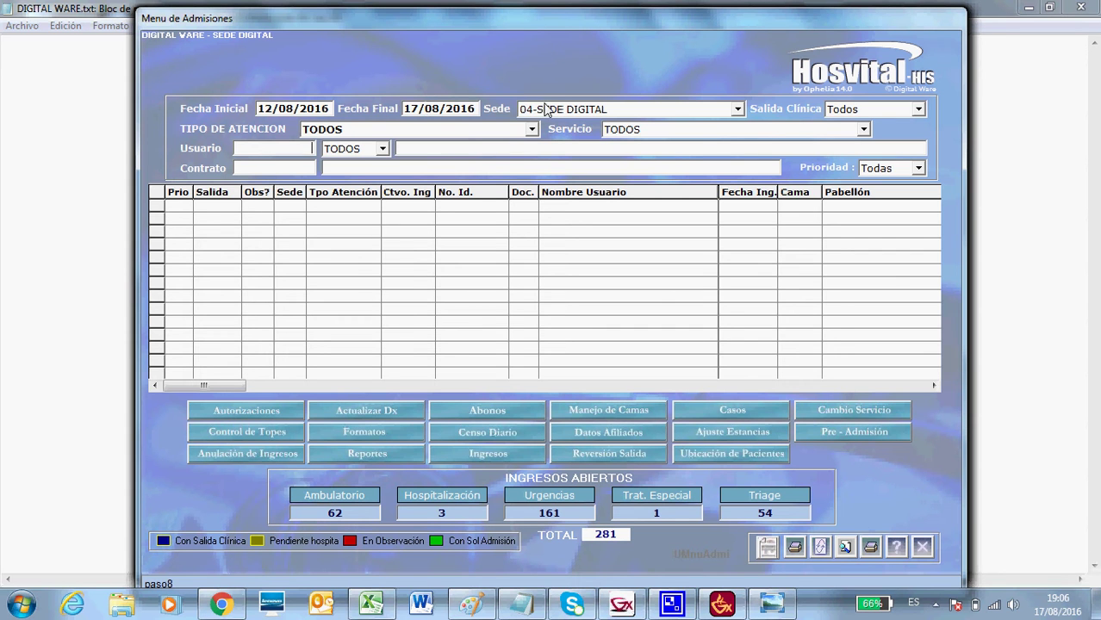
# Review the site, clinical discharge, attention type and service lists, keeping 04-SEDE DIGITAL and TODOS.
pyautogui.click(738, 112)
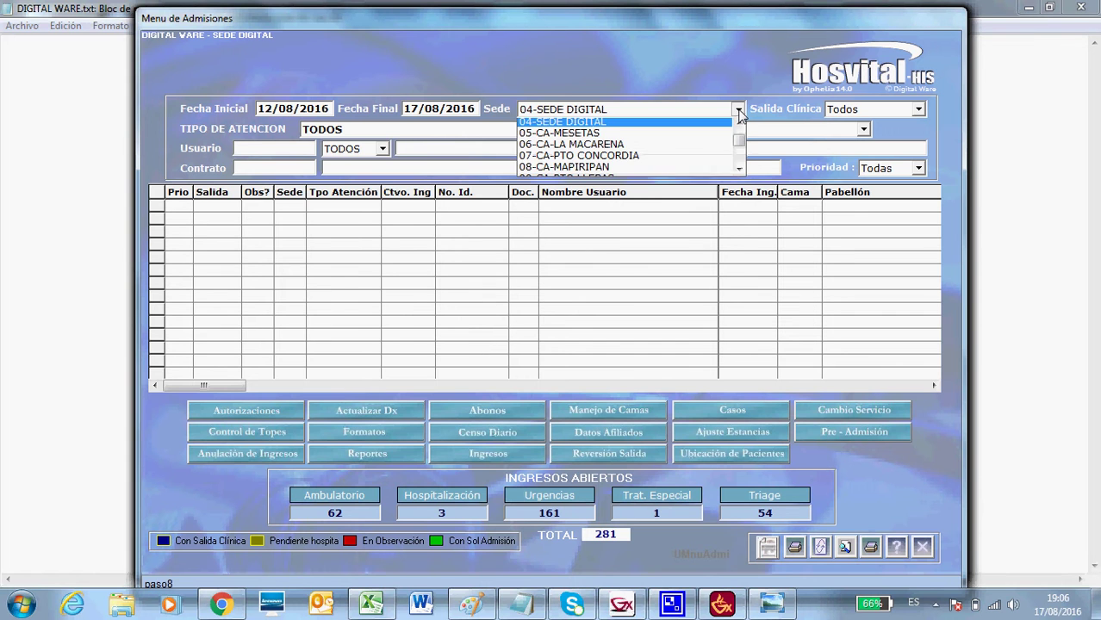
pyautogui.click(739, 112)
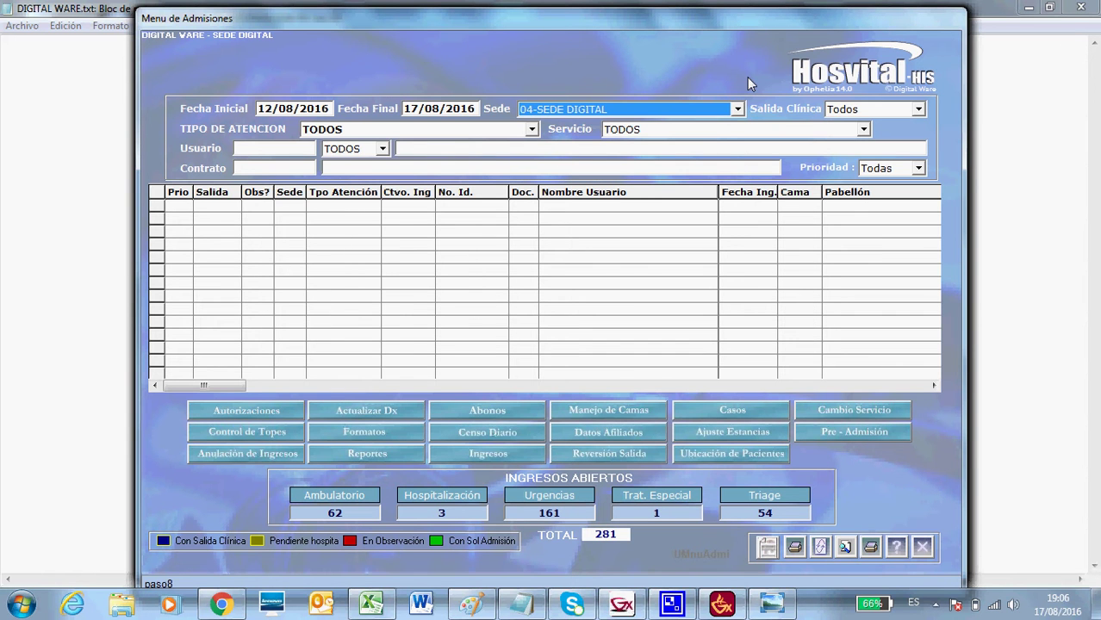
pyautogui.click(919, 110)
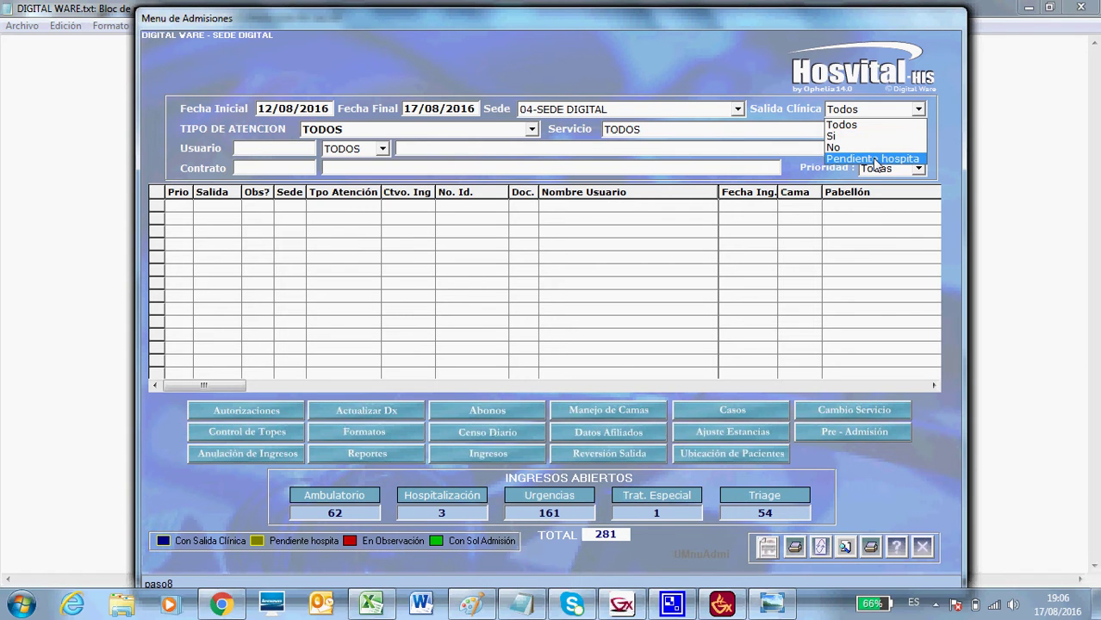
pyautogui.click(868, 73)
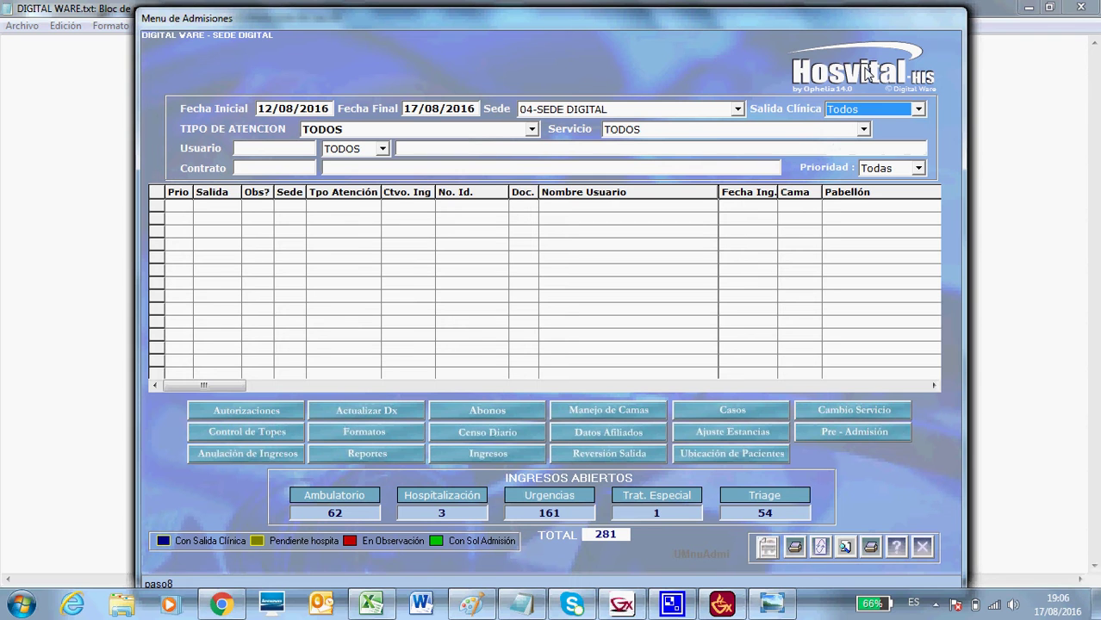
pyautogui.click(532, 130)
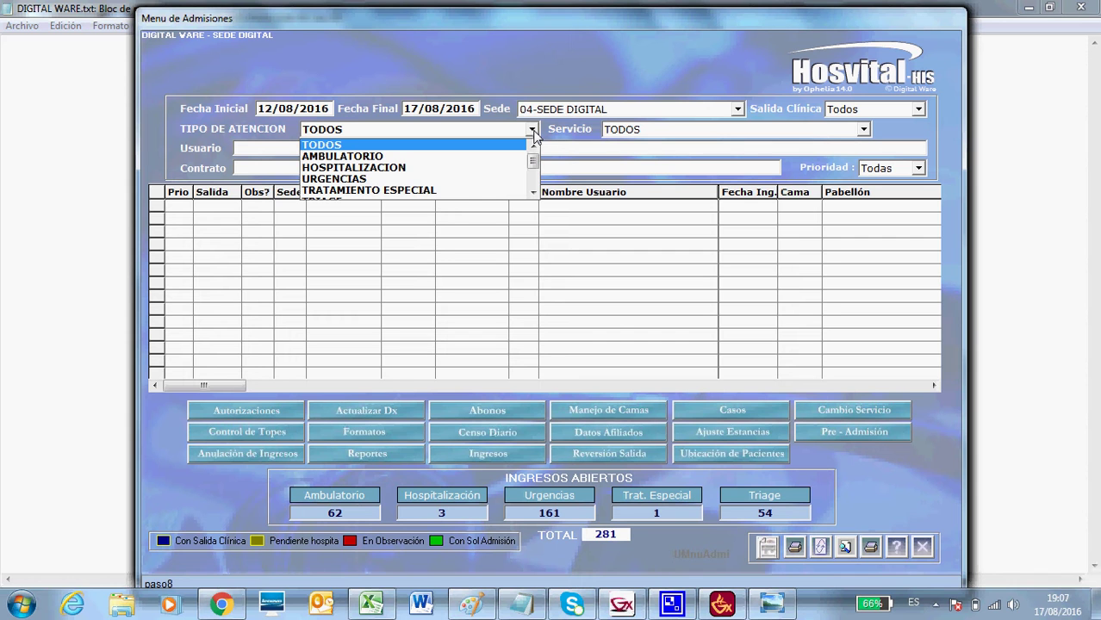
pyautogui.click(532, 130)
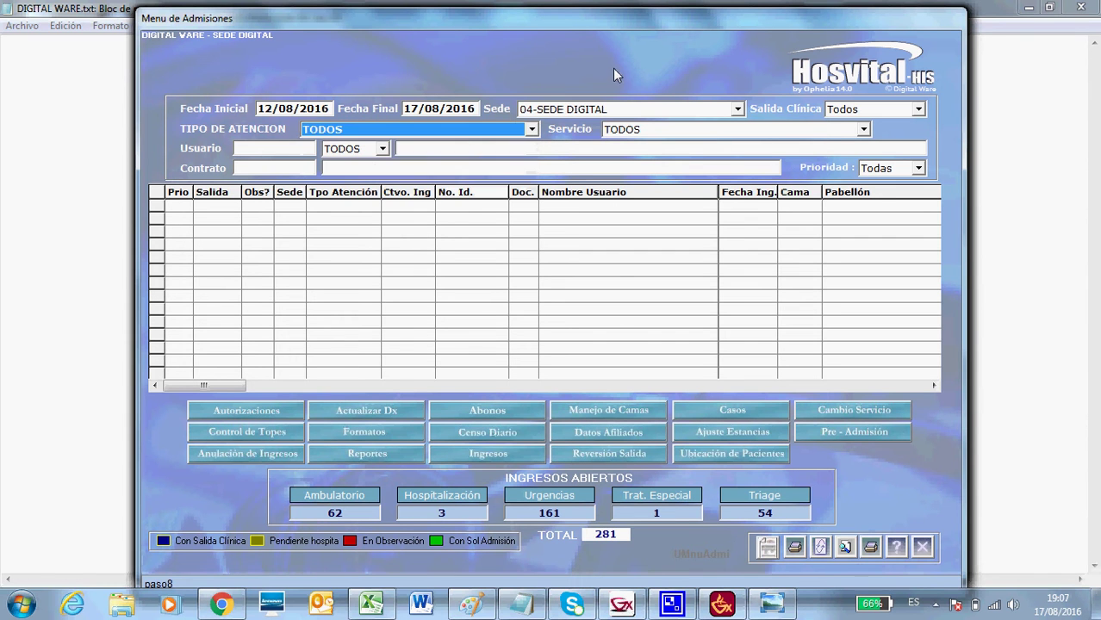
pyautogui.click(863, 134)
pyautogui.click(889, 140)
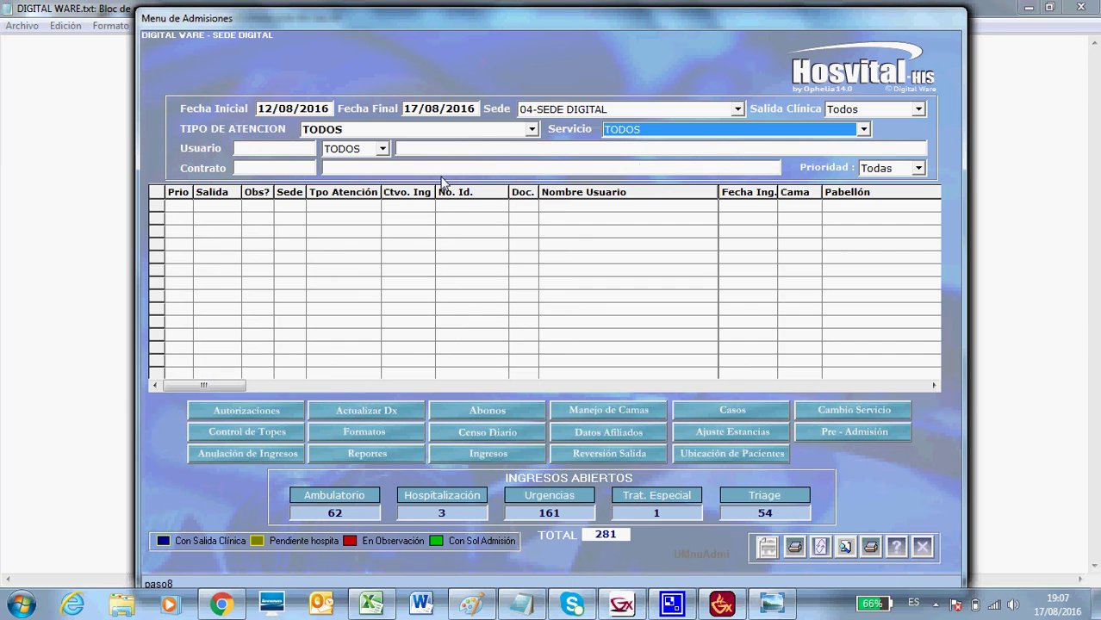
# Enter test values 666 and XXX in the Usuario fields, leaving document type and priority Todas unchanged.
pyautogui.click(287, 151)
pyautogui.write('666')
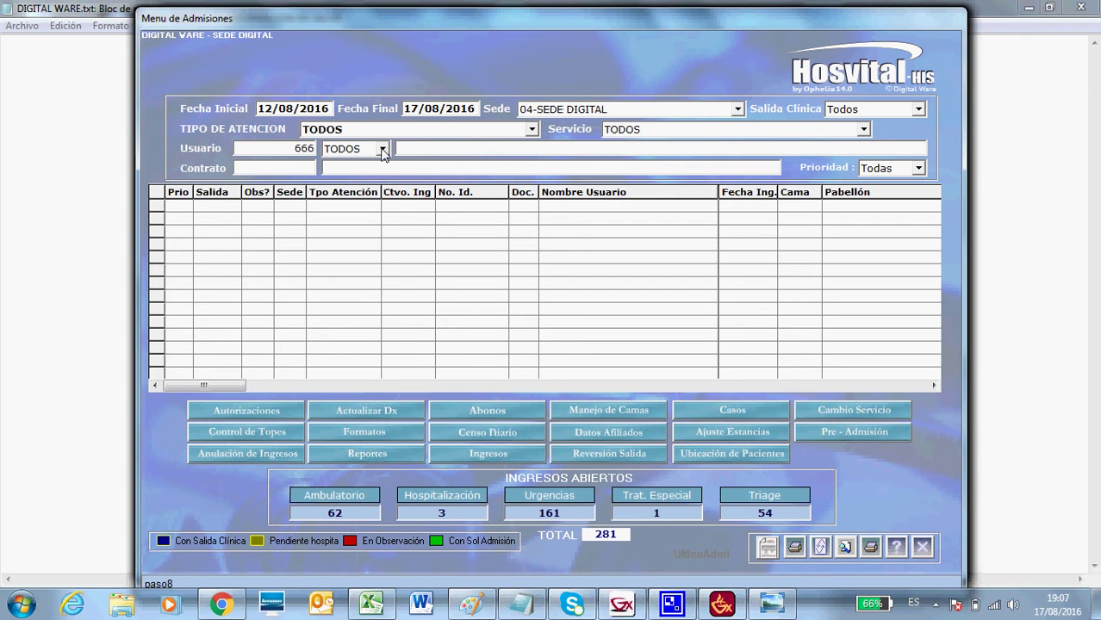
pyautogui.click(382, 150)
pyautogui.click(418, 148)
pyautogui.click(418, 147)
pyautogui.write('XXX')
pyautogui.click(918, 169)
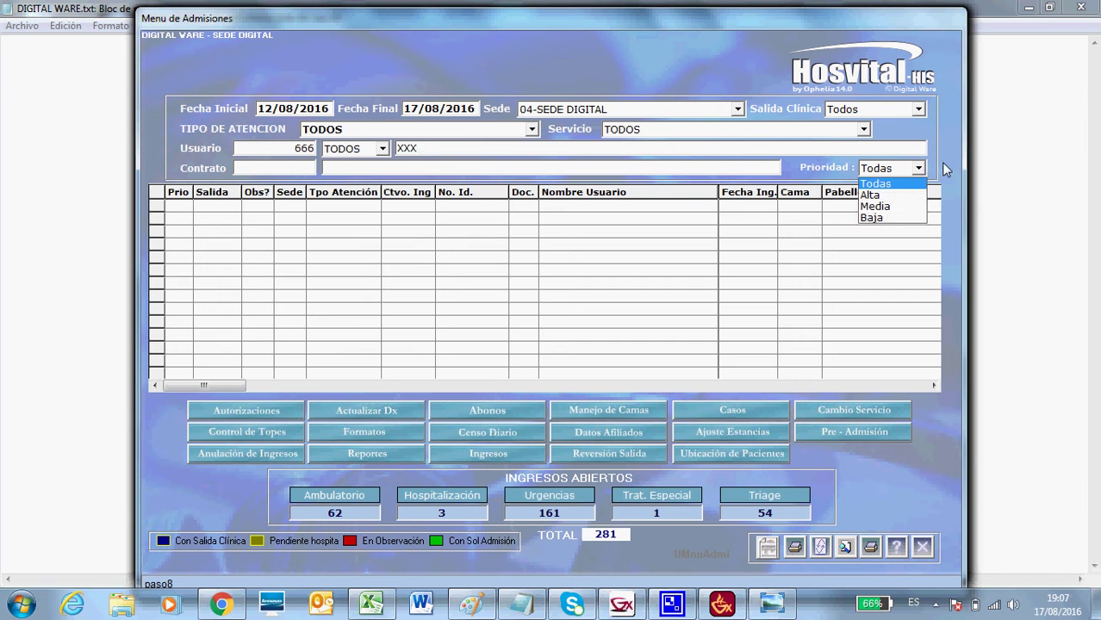
pyautogui.click(945, 170)
# Clear the test values and load the open admissions for 12/08/2016–17/08/2016.
pyautogui.click(434, 149)
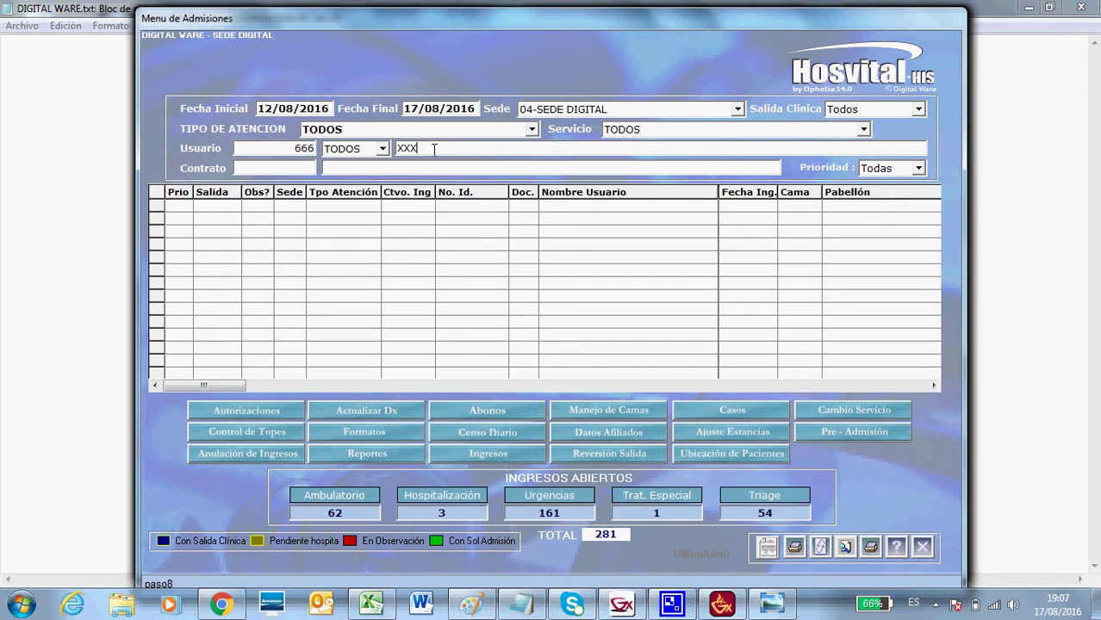
pyautogui.press('BackSpace')
pyautogui.press('BackSpace')
pyautogui.press('BackSpace')
pyautogui.doubleClick(290, 148)
pyautogui.press('BackSpace')
pyautogui.click(821, 548)
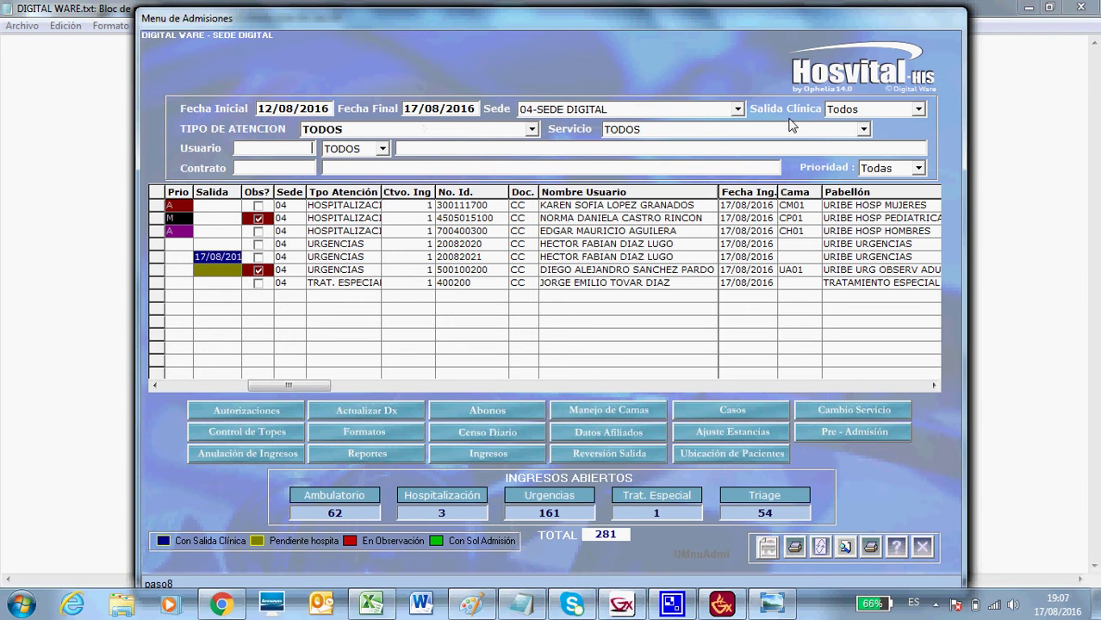
# Show the Salida Clínica status options, from Todos to Pendiente hospitalización.
pyautogui.click(918, 111)
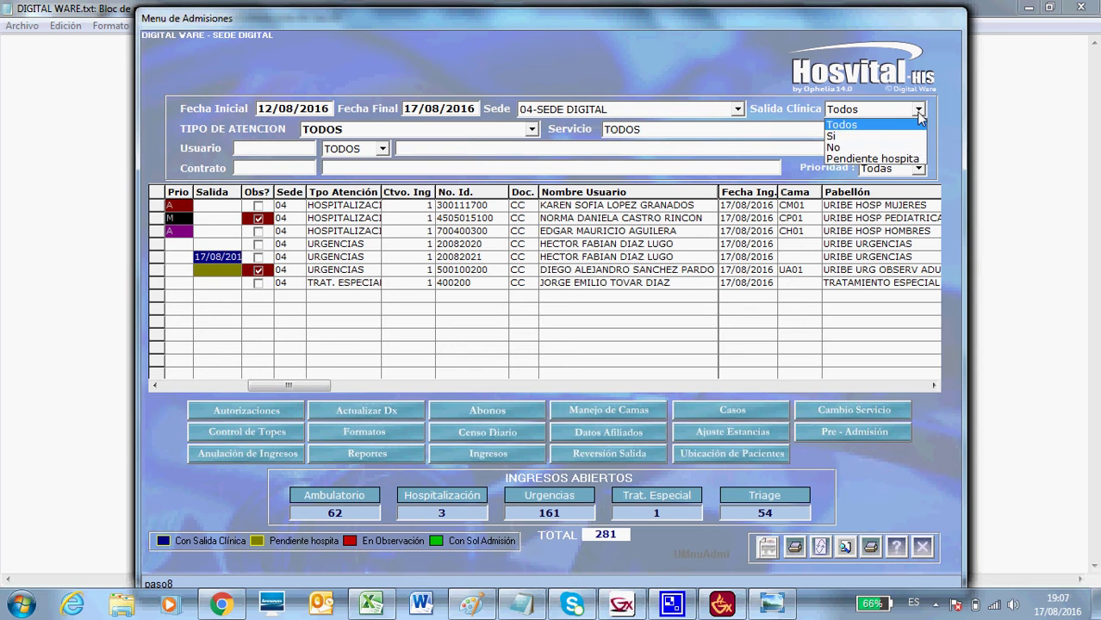
# List admissions with clinical discharge Si, then with No.
pyautogui.click(870, 137)
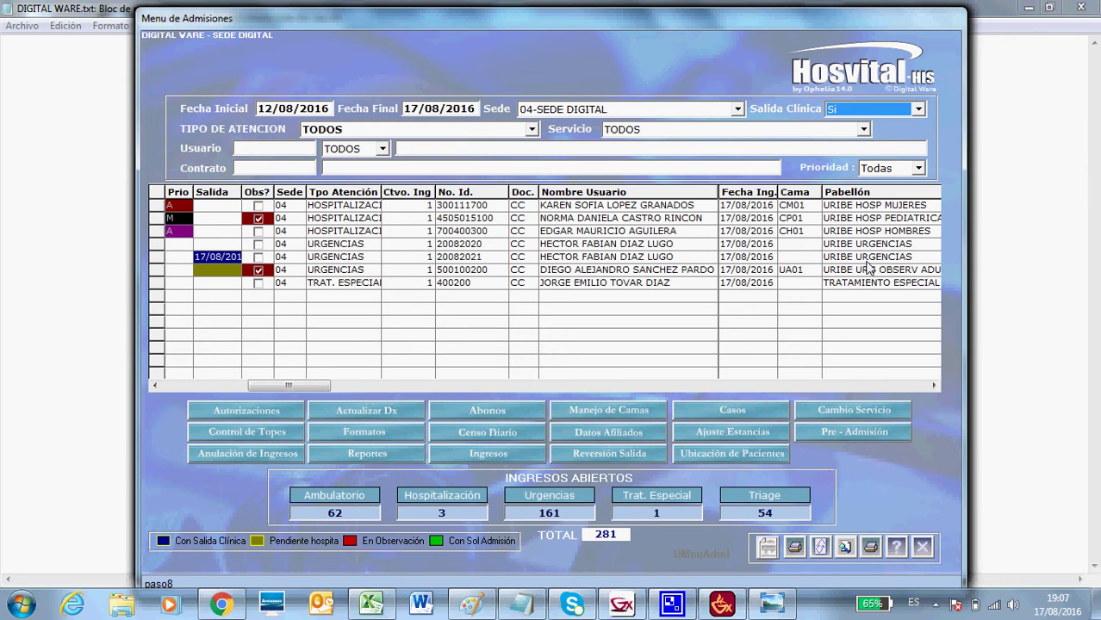
pyautogui.click(846, 548)
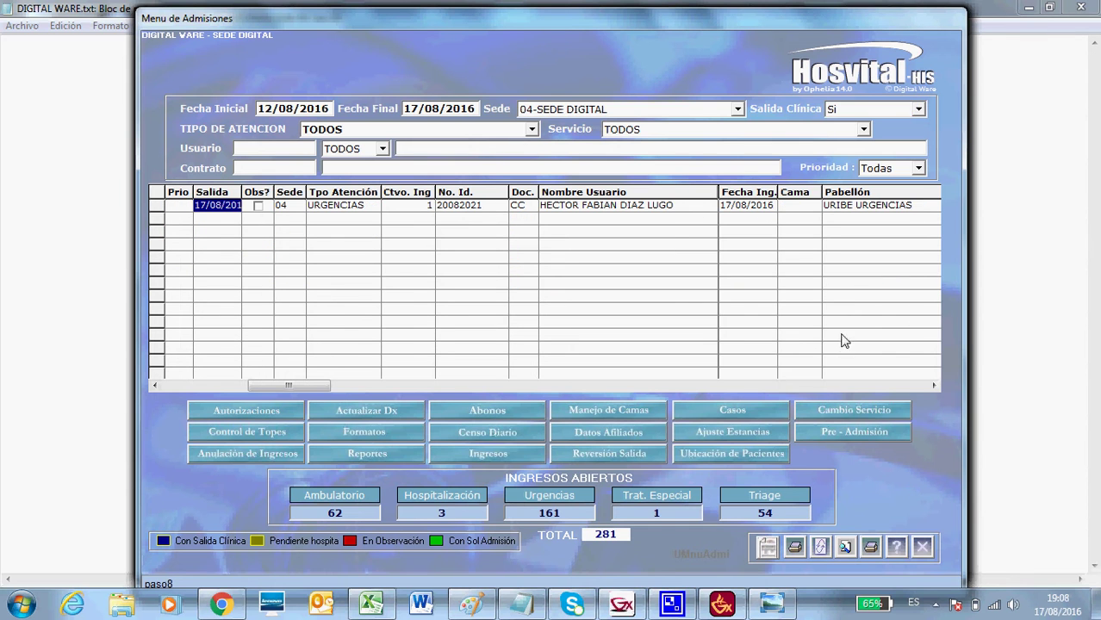
pyautogui.click(918, 110)
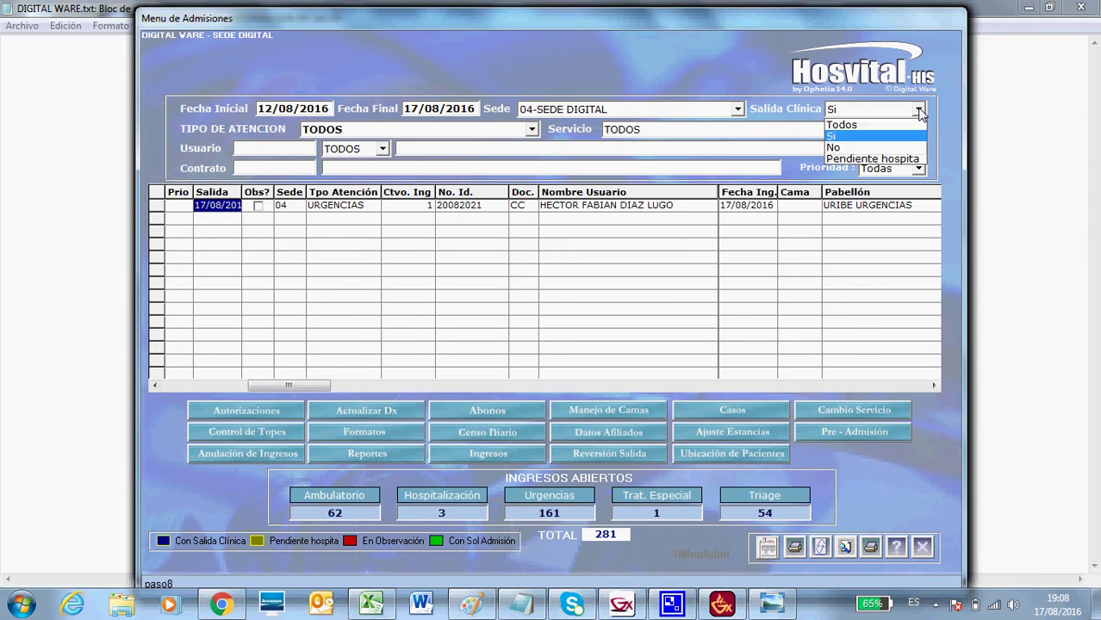
pyautogui.click(899, 148)
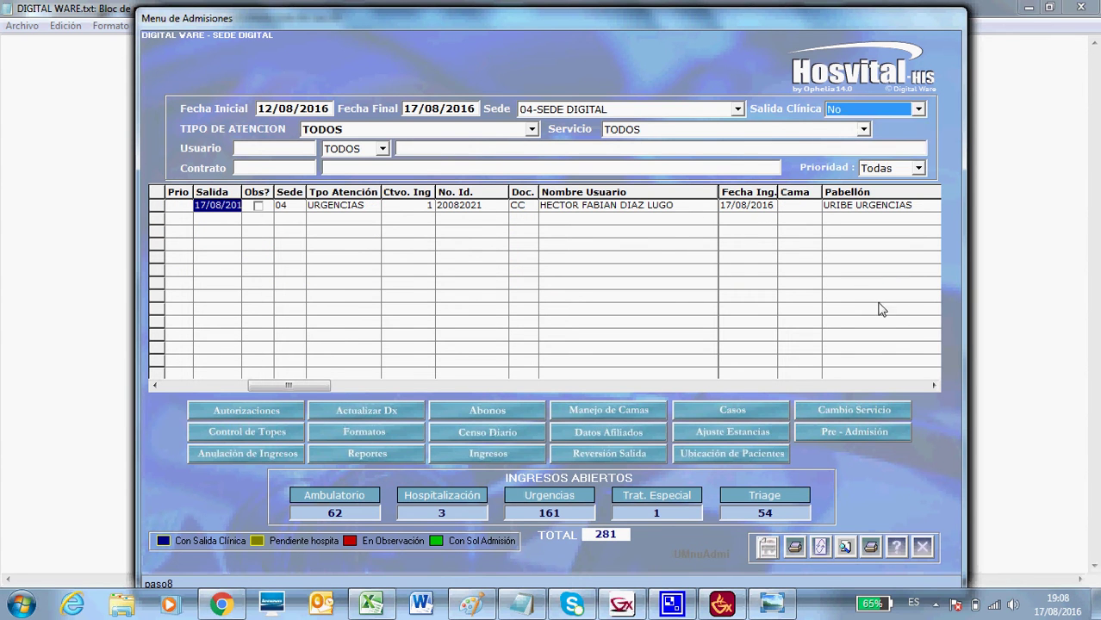
pyautogui.click(824, 547)
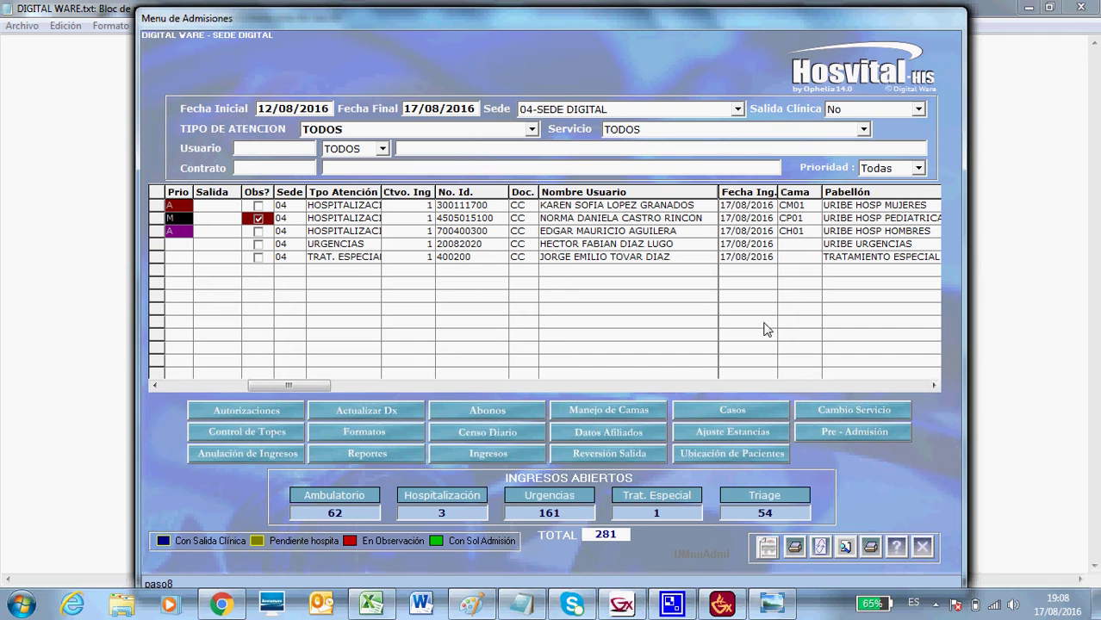
# List pending-hospitalisation admissions, then reset Salida Clínica to Todos.
pyautogui.click(920, 110)
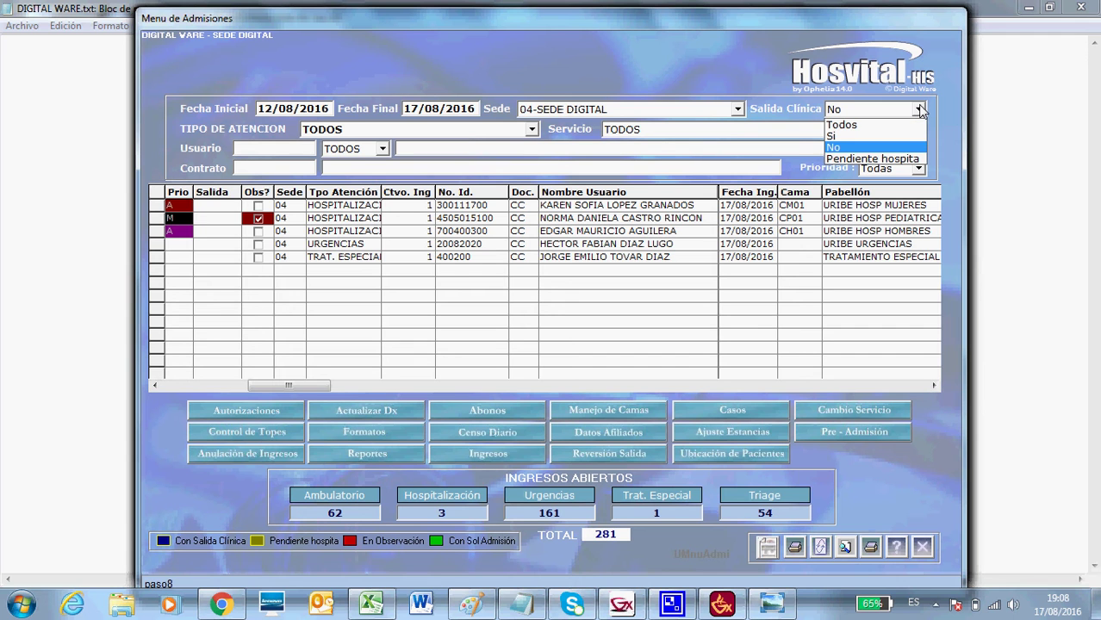
pyautogui.click(898, 160)
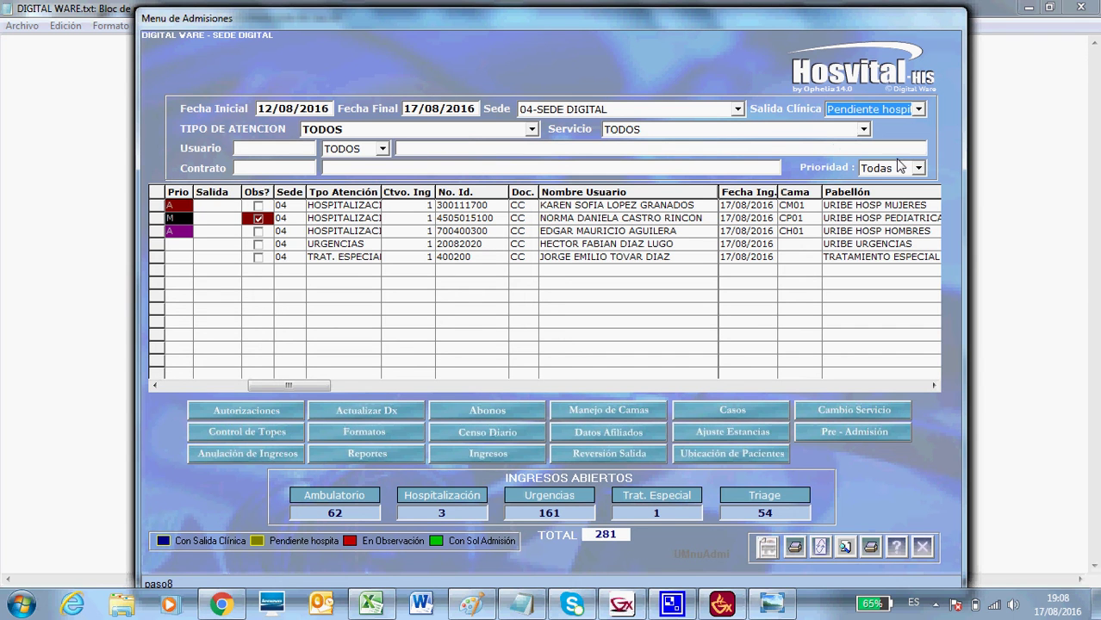
pyautogui.click(820, 548)
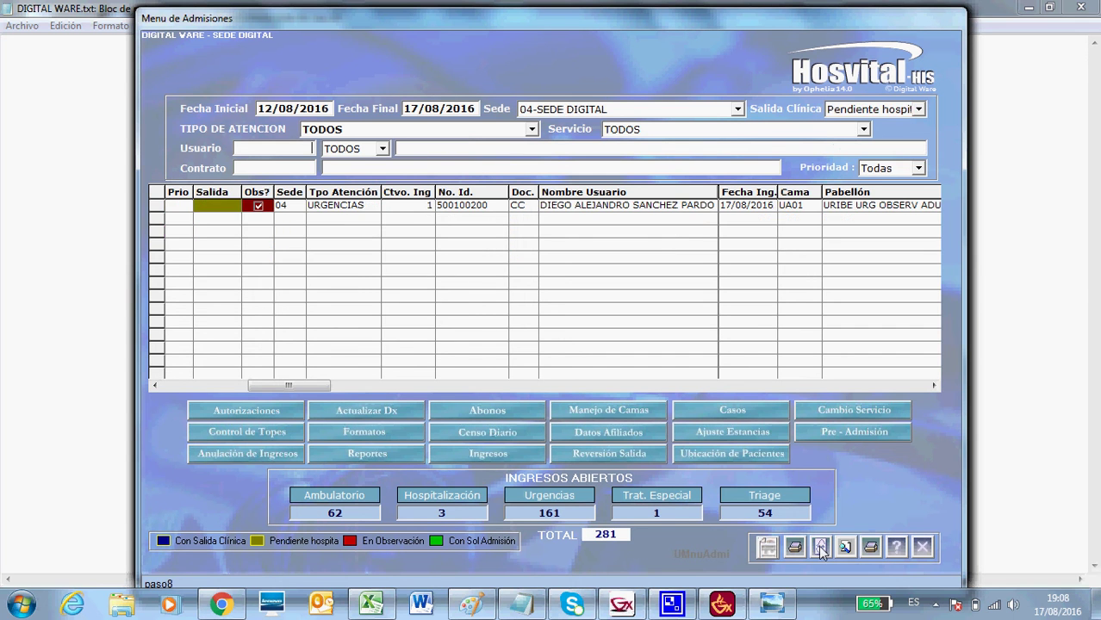
pyautogui.click(919, 109)
pyautogui.click(914, 126)
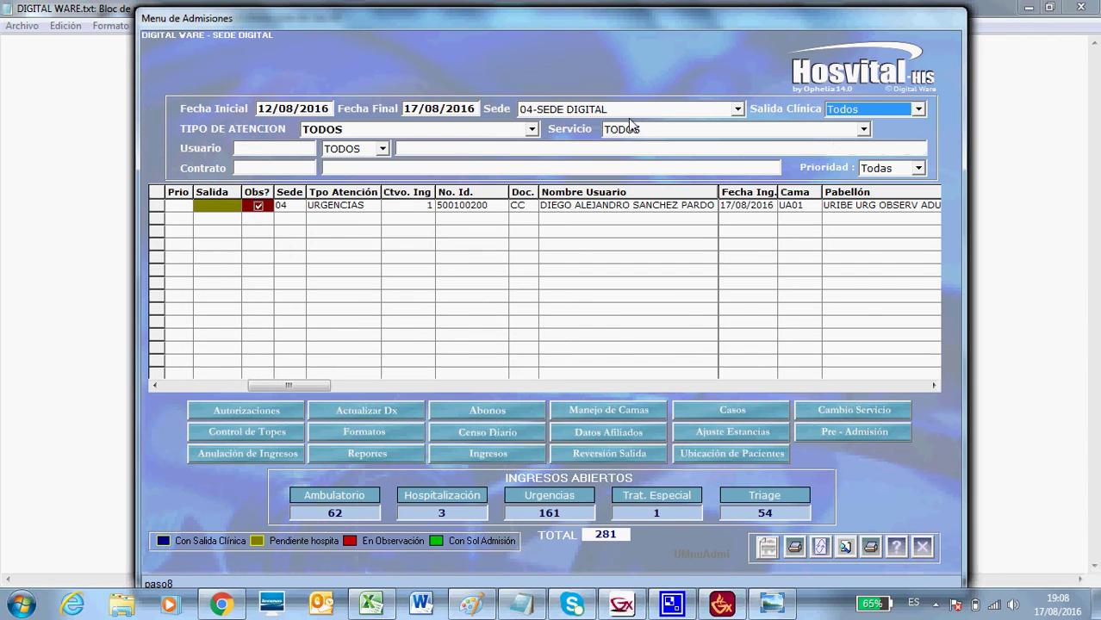
# Narrow the list to URGENCIAS attention type and the URIBE URGENCIAS service.
pyautogui.click(532, 130)
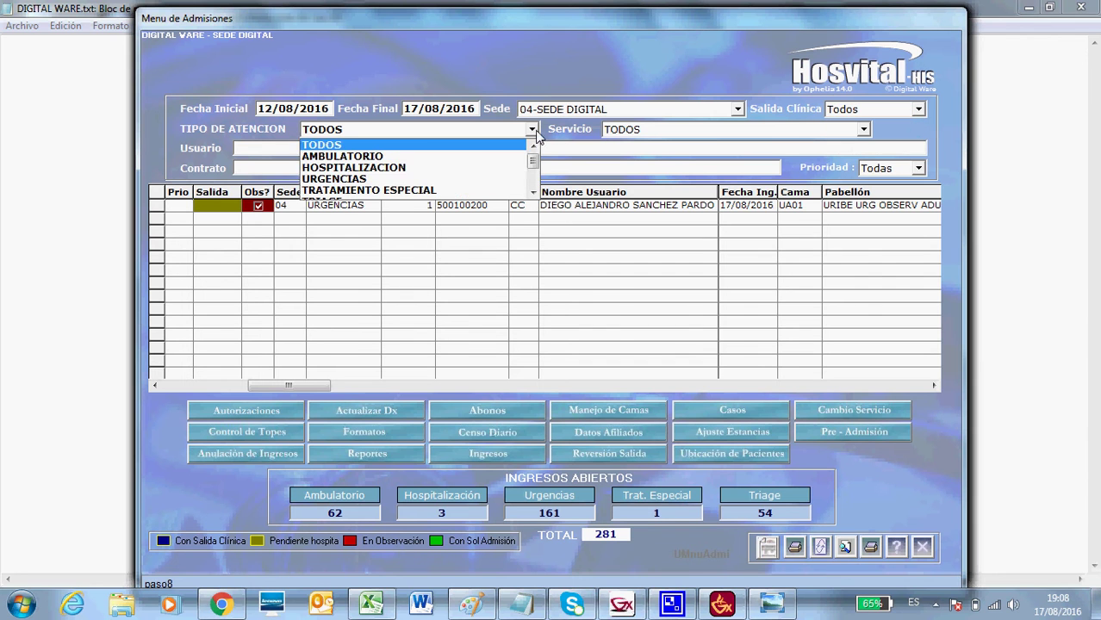
pyautogui.click(398, 180)
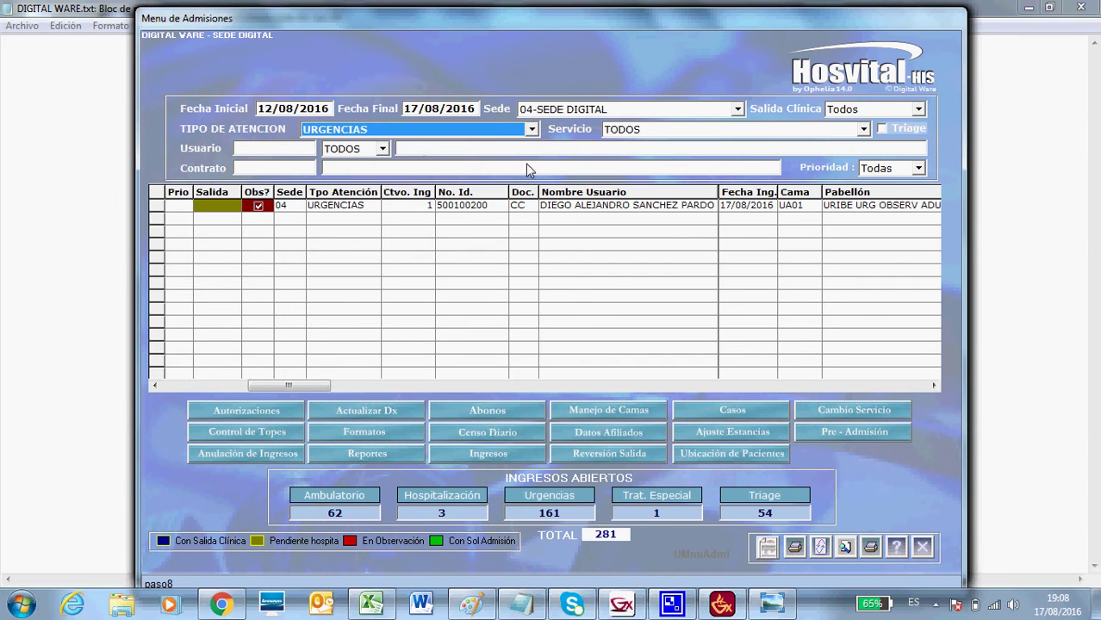
pyautogui.click(823, 548)
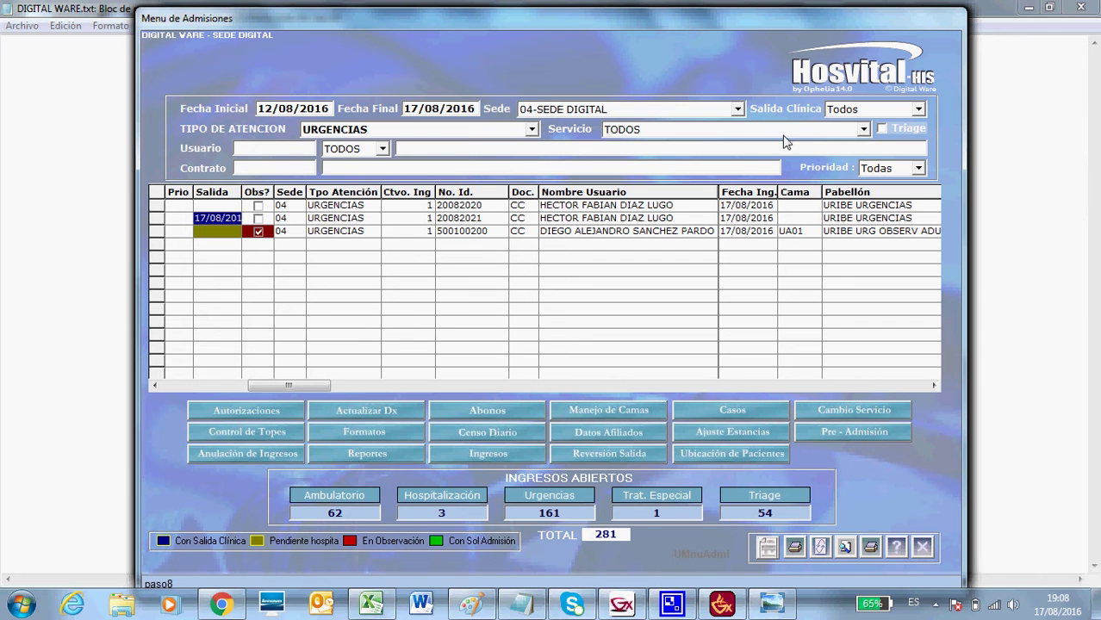
pyautogui.click(863, 130)
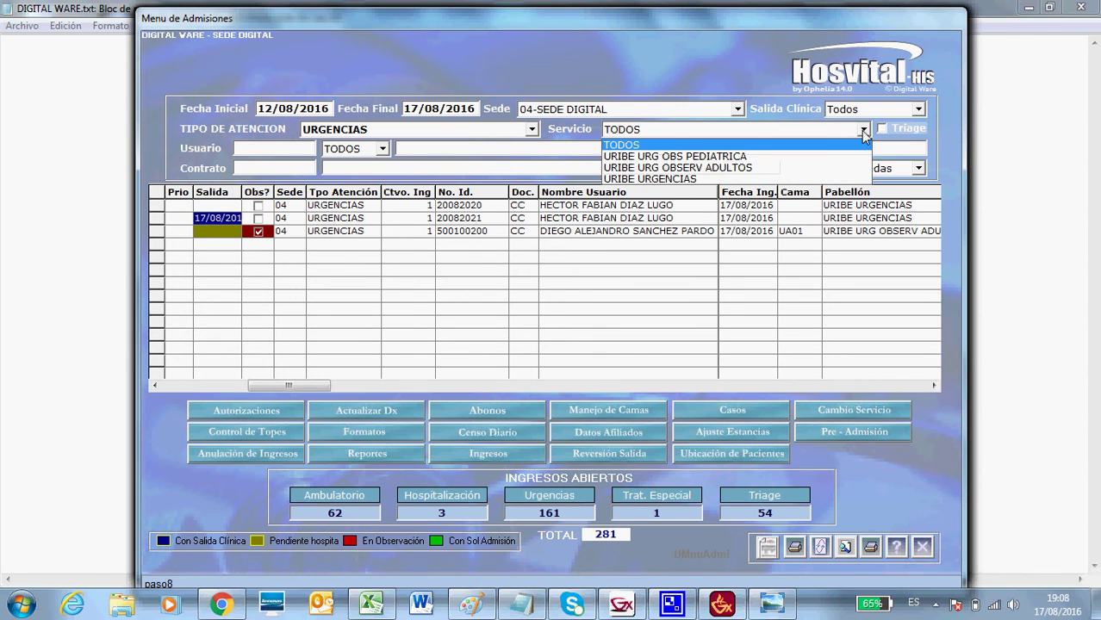
pyautogui.click(681, 178)
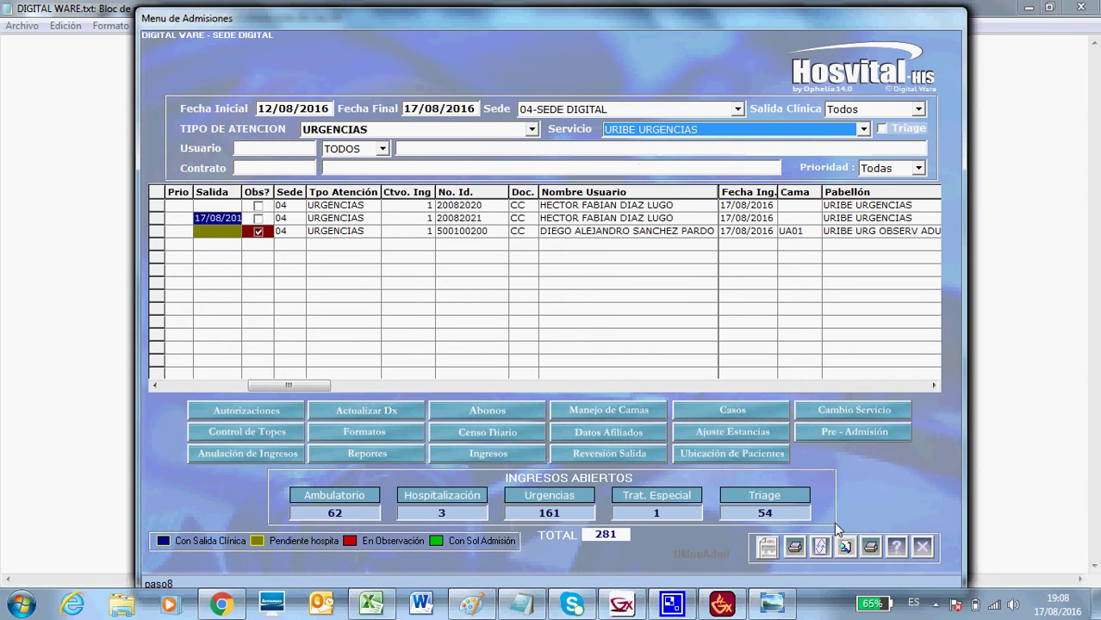
pyautogui.click(821, 547)
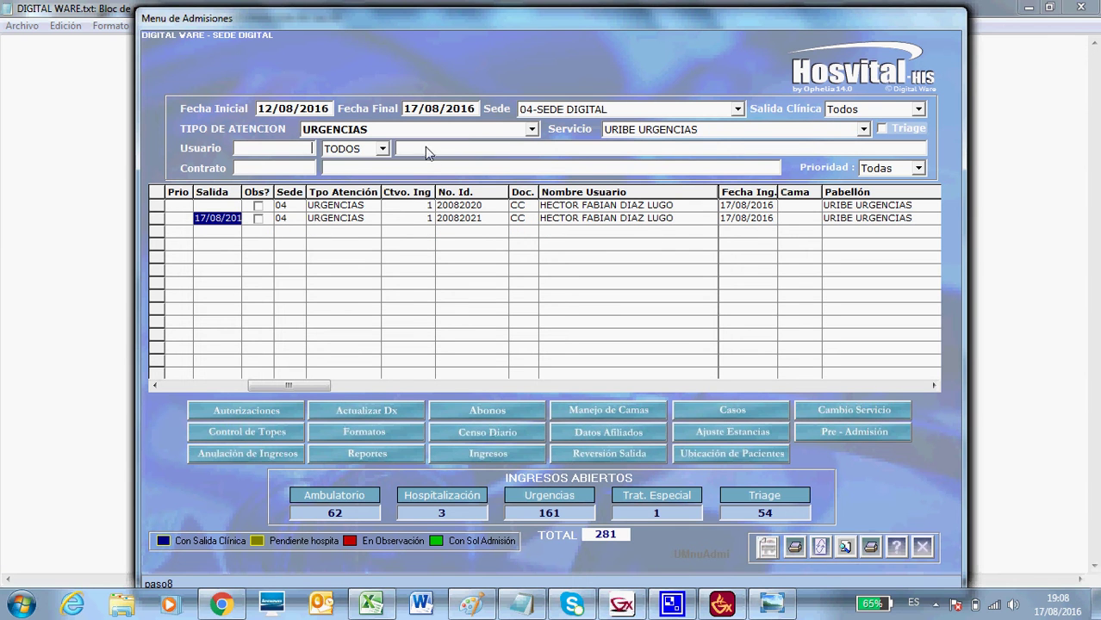
# Set the attention type back to TODOS to show every admission.
pyautogui.click(531, 129)
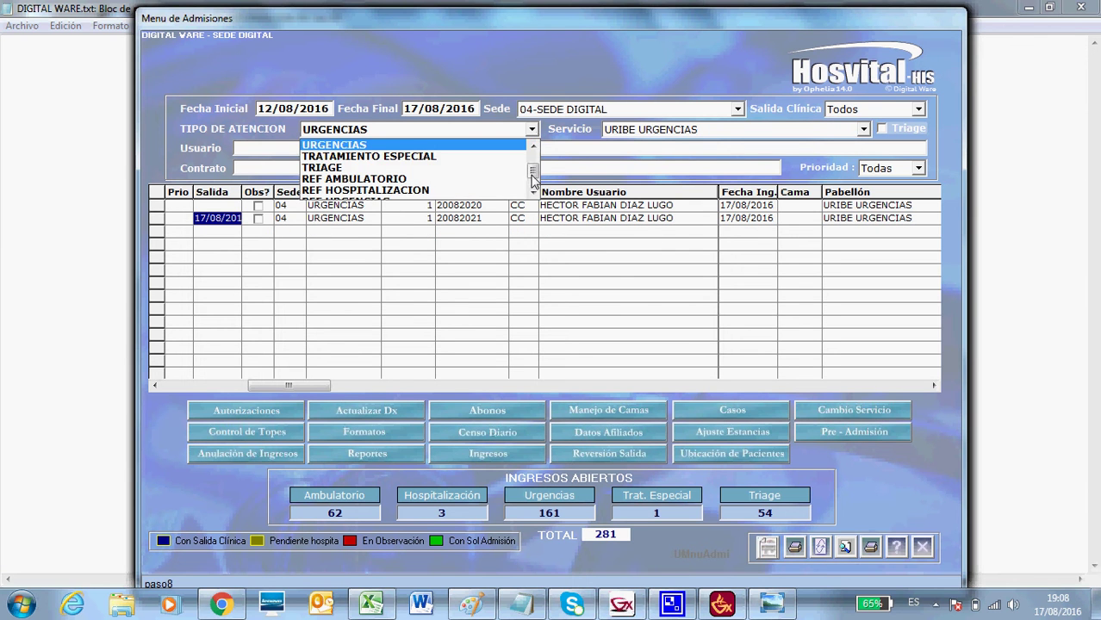
pyautogui.scroll(2, 531, 172)
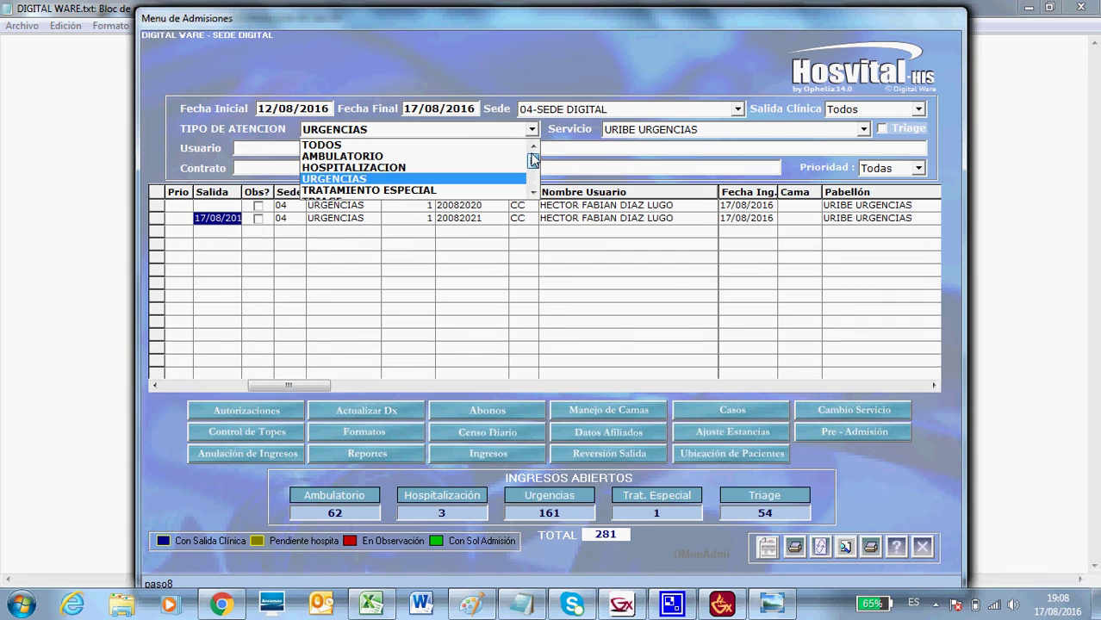
pyautogui.click(444, 146)
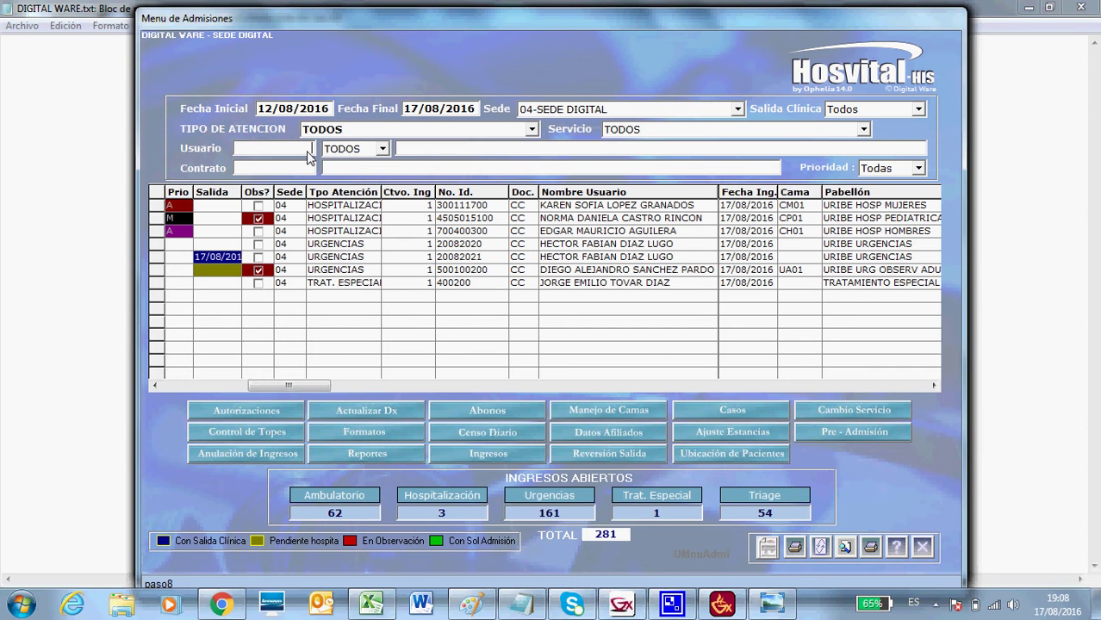
# Search a patient ID with document type CC, then refresh to list all admissions.
pyautogui.click(383, 149)
pyautogui.click(358, 198)
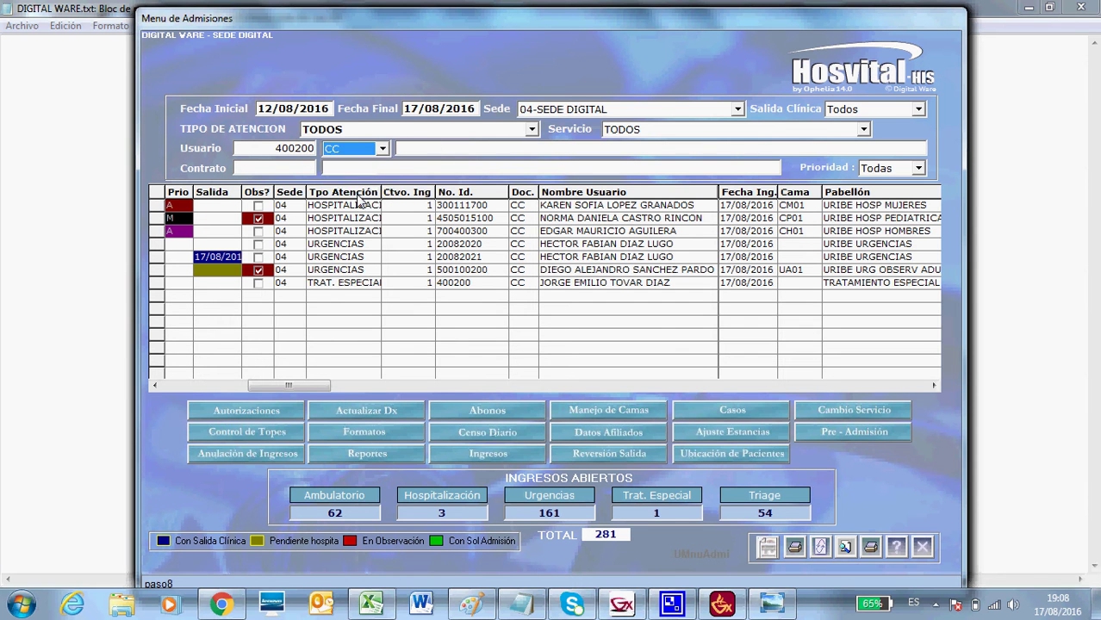
pyautogui.click(820, 547)
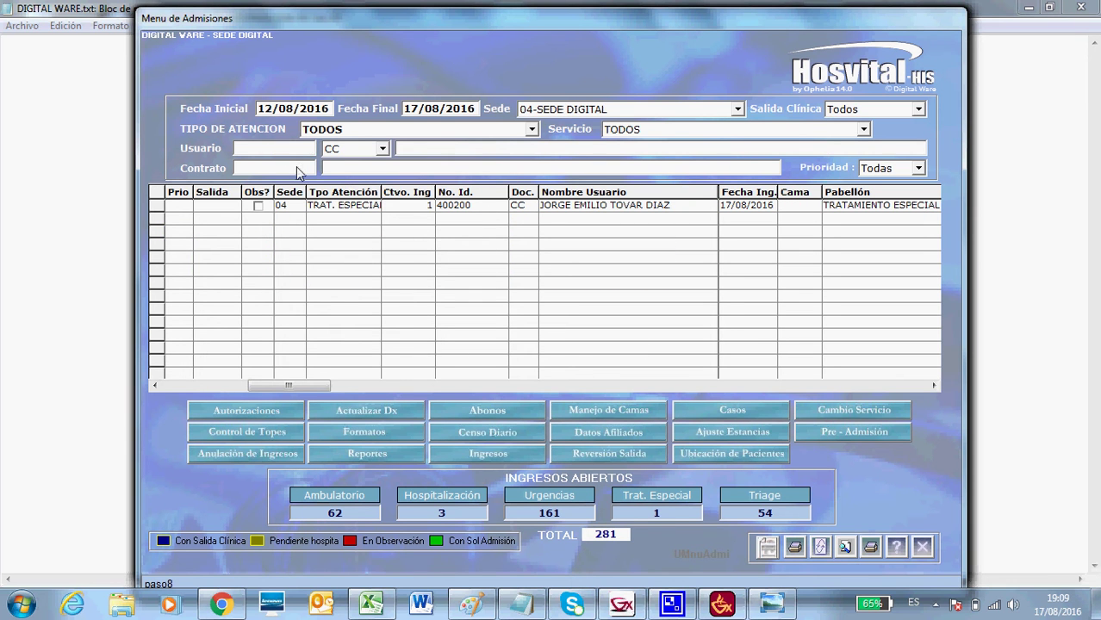
pyautogui.press('Return')
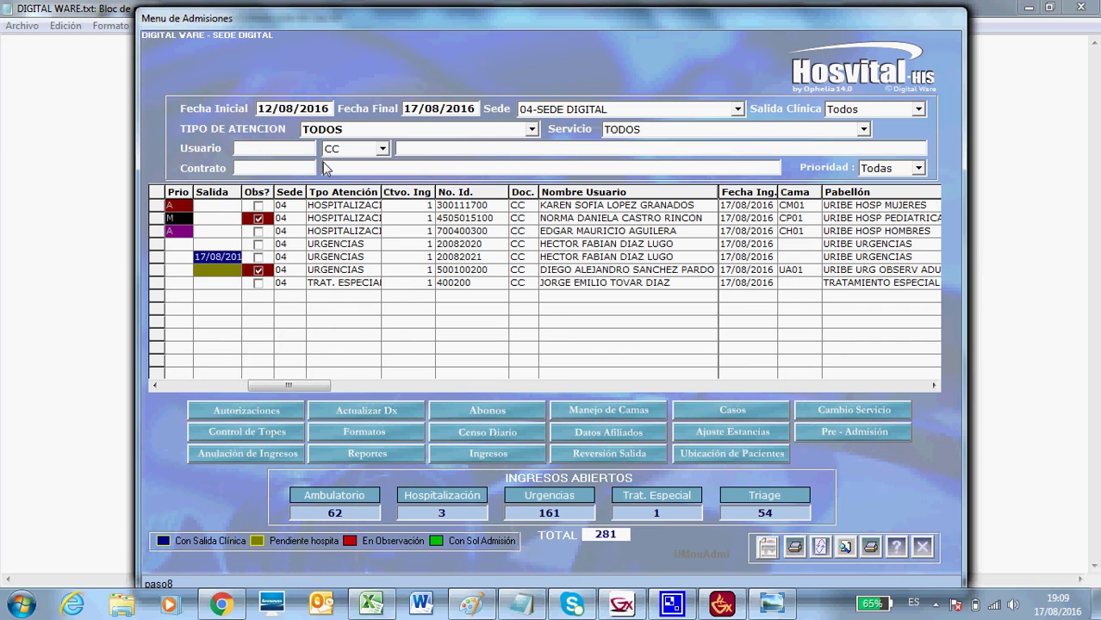
# Search admissions by the patient's first name, correcting the typo first.
pyautogui.click(401, 147)
pyautogui.write('HECTRO')
pyautogui.press('BackSpace')
pyautogui.press('BackSpace')
pyautogui.press('BackSpace')
pyautogui.write('TOR')
pyautogui.click(823, 547)
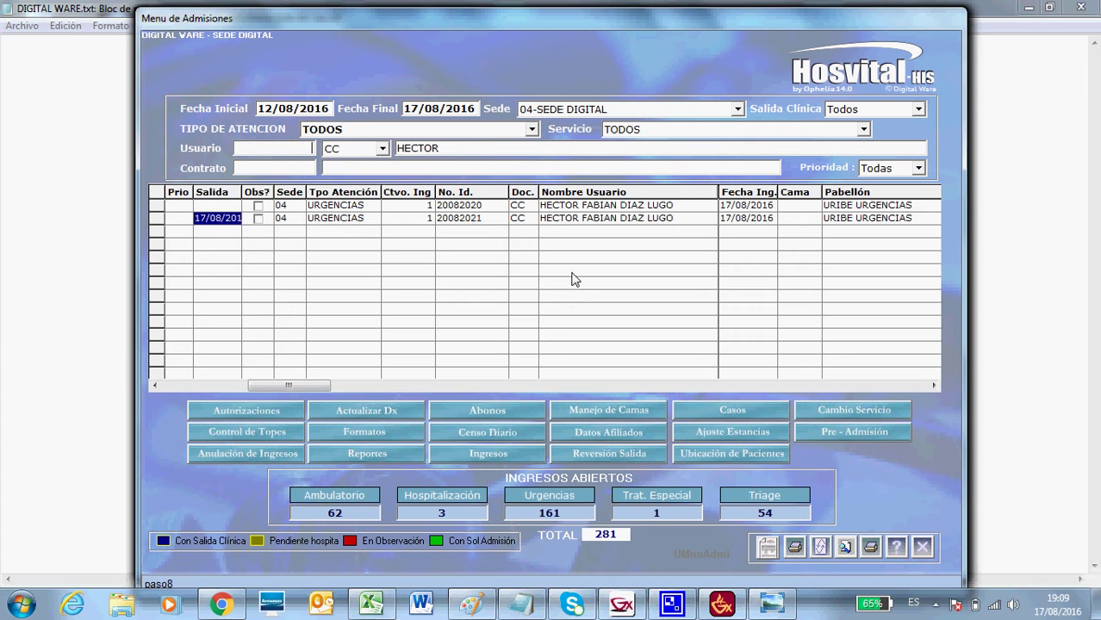
# Clear the patient name search text.
pyautogui.click(471, 157)
pyautogui.press('BackSpace')
pyautogui.press('BackSpace')
pyautogui.press('BackSpace')
pyautogui.press('BackSpace')
pyautogui.press('BackSpace')
pyautogui.click(919, 173)
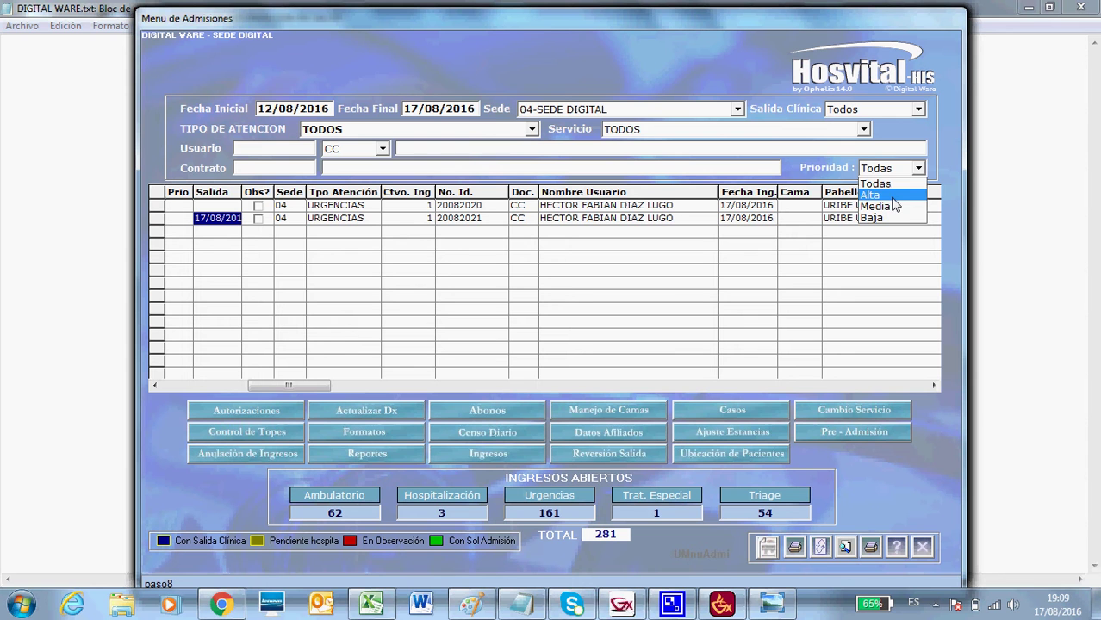
# List Alta-priority admissions, then Media-priority ones, and reset Prioridad to Todas.
pyautogui.click(892, 198)
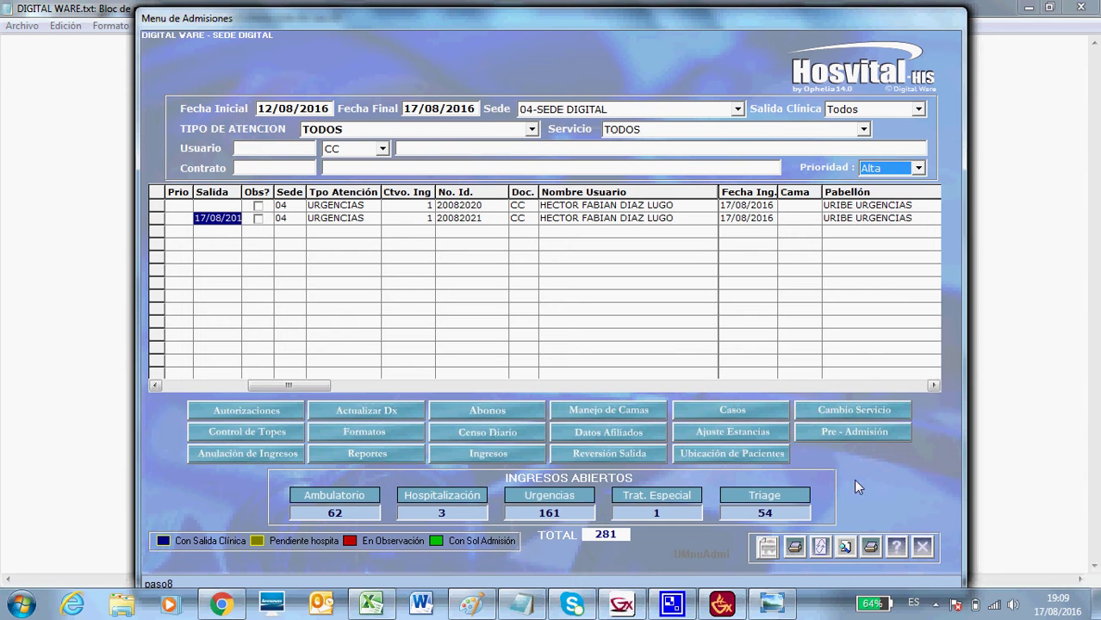
pyautogui.click(822, 549)
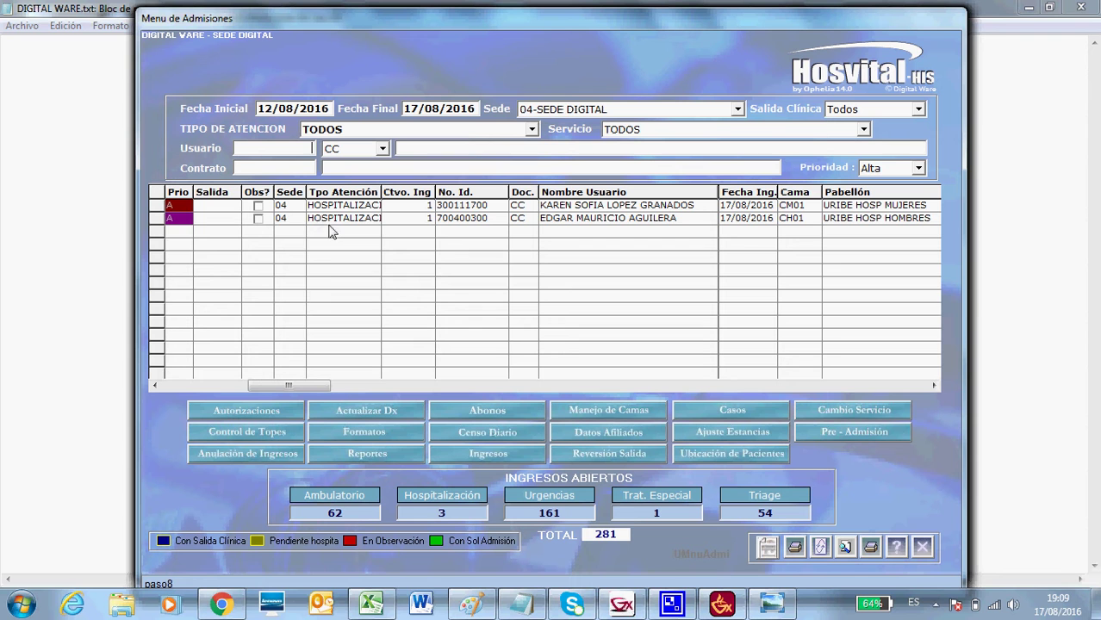
pyautogui.click(918, 169)
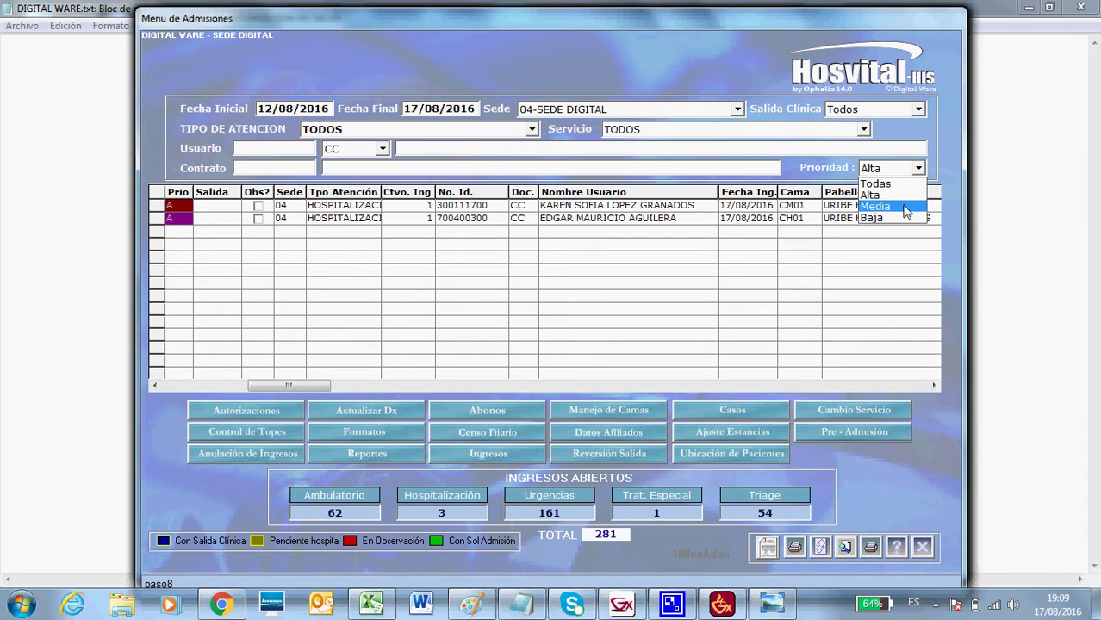
pyautogui.click(906, 208)
pyautogui.click(819, 550)
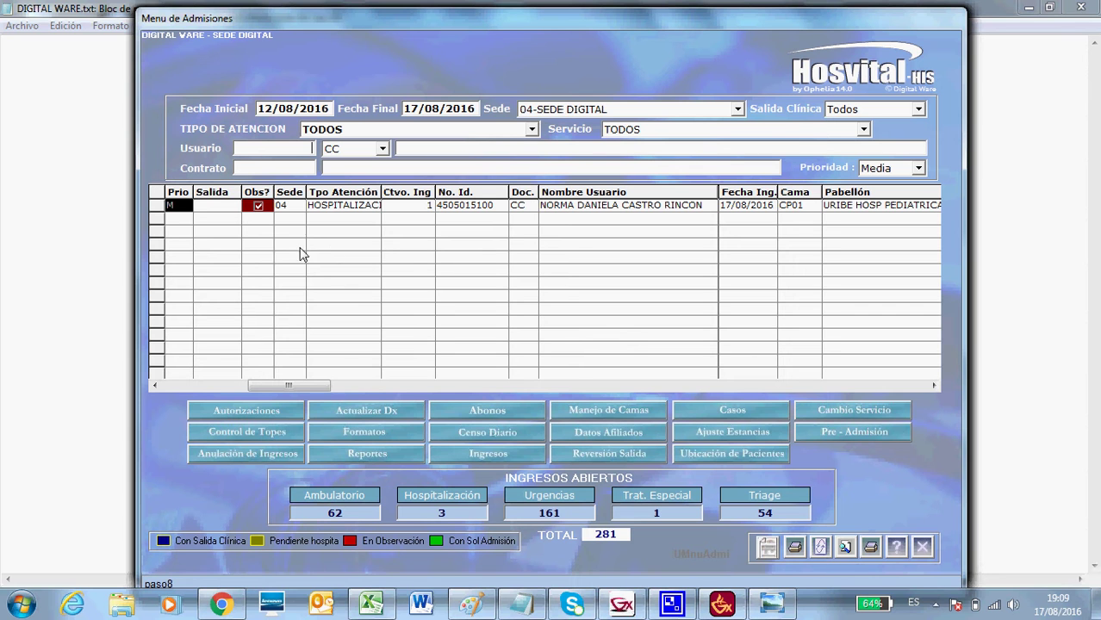
pyautogui.click(919, 170)
pyautogui.click(915, 185)
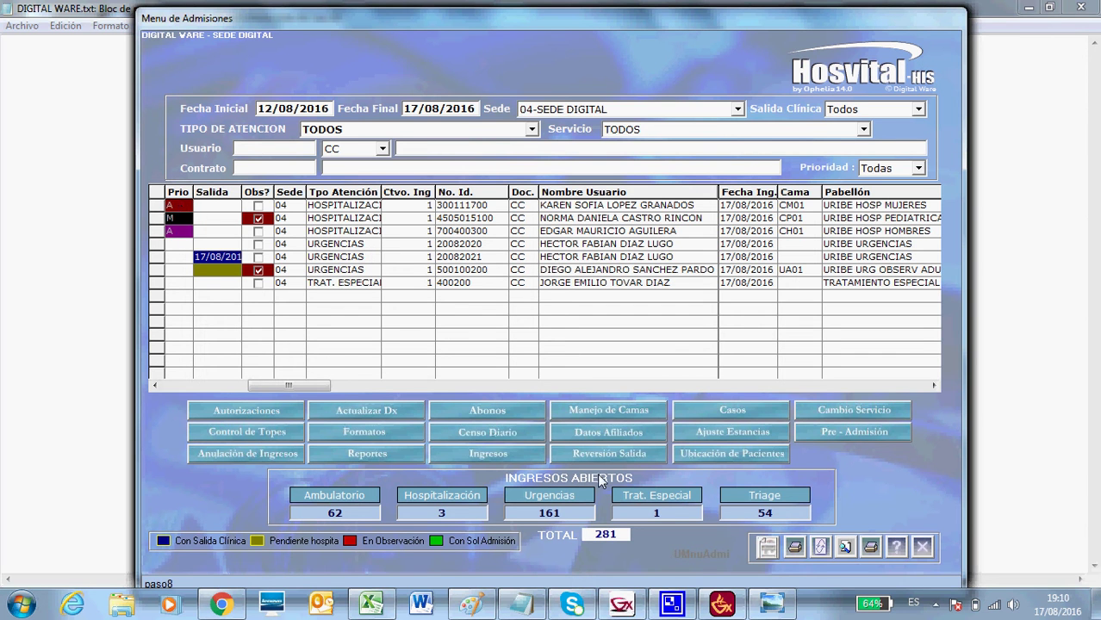
# Show the prioridad.jpg priority classes picture in Windows Photo Viewer.
pyautogui.click(774, 609)
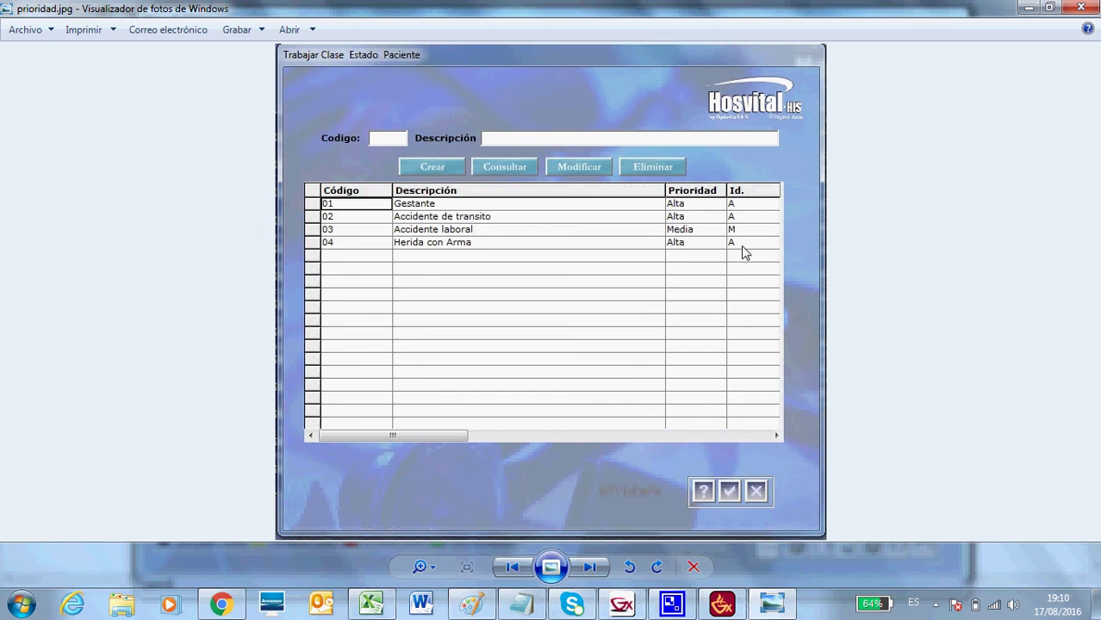
# Return to the Hosvital Menu de Admisiones window.
pyautogui.click(626, 606)
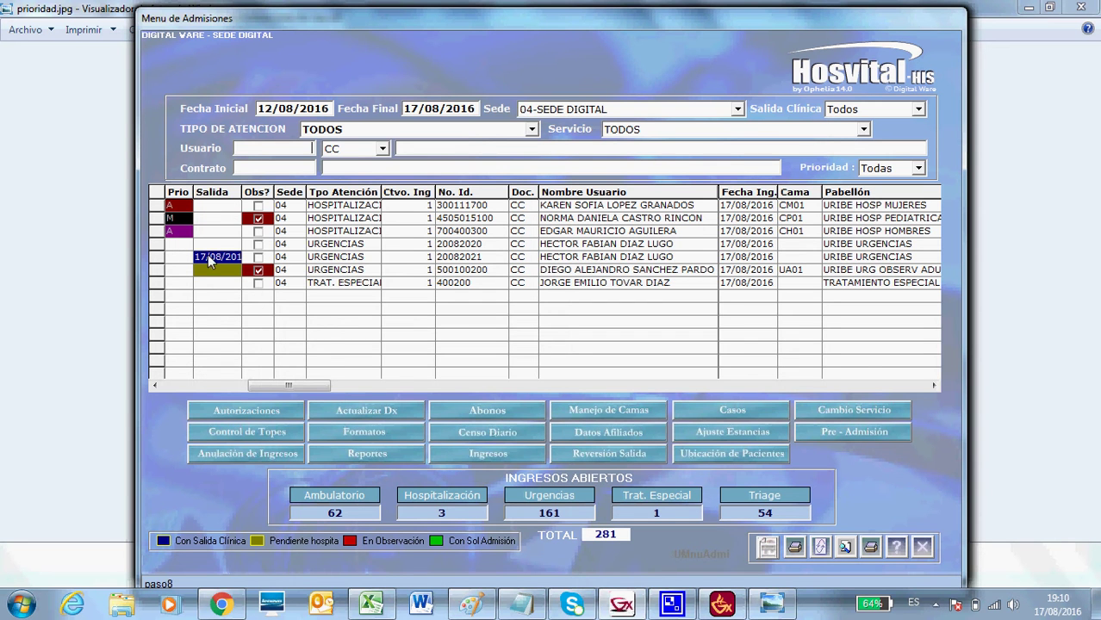
# Widen the Salida column to reveal the full timestamp 17/08/2016 18:51:13.
pyautogui.moveTo(240, 191); pyautogui.dragTo(299, 193)
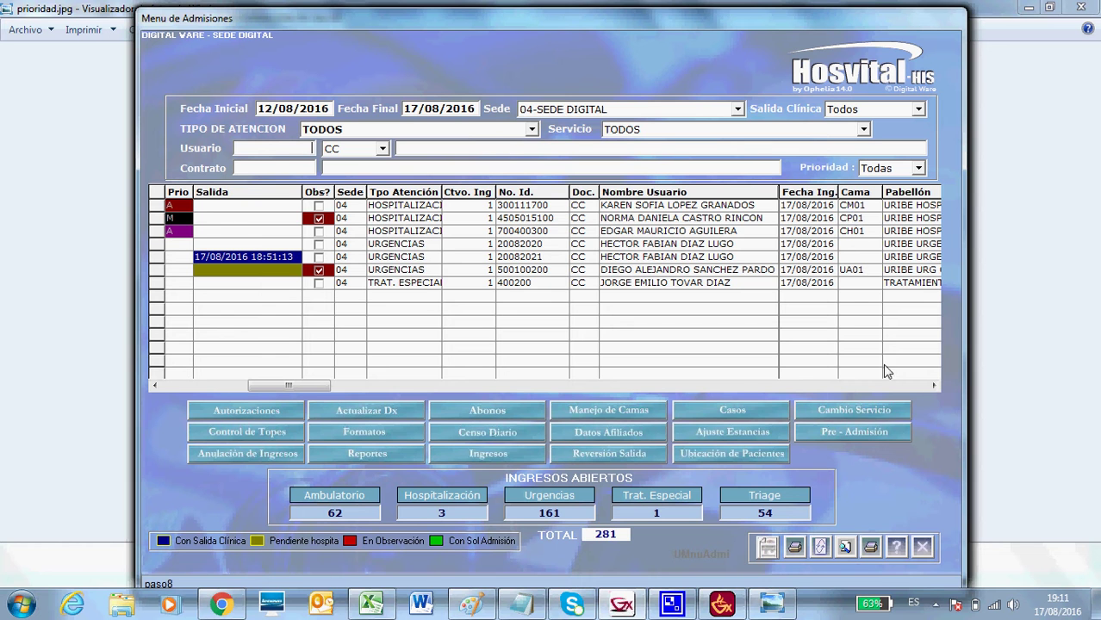
pyautogui.moveTo(933, 384); pyautogui.dragTo(933, 384)
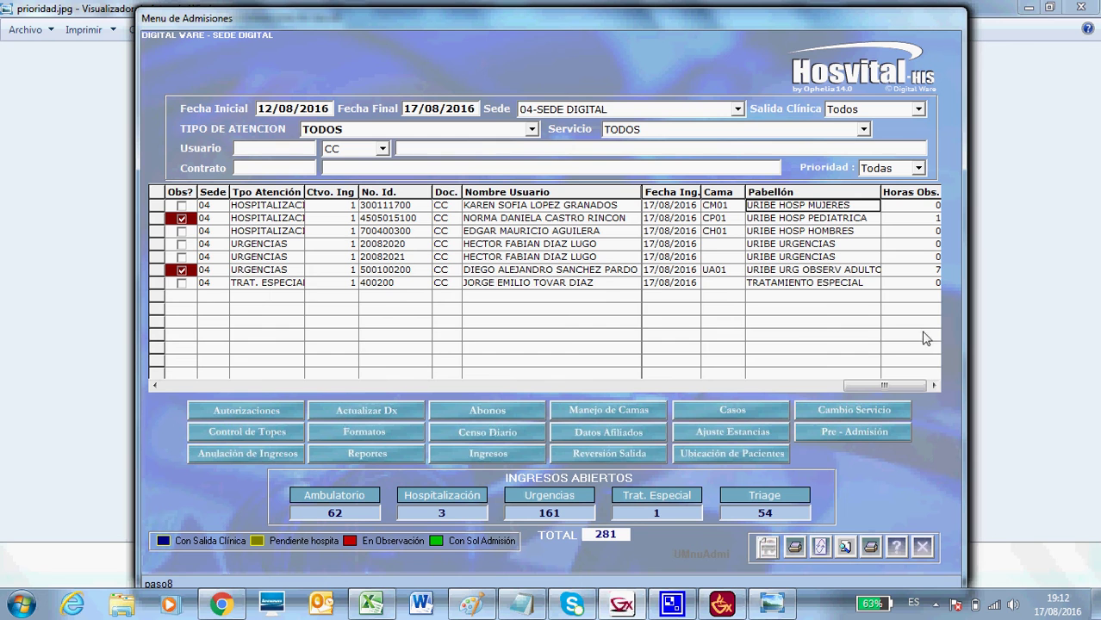
pyautogui.click(933, 384)
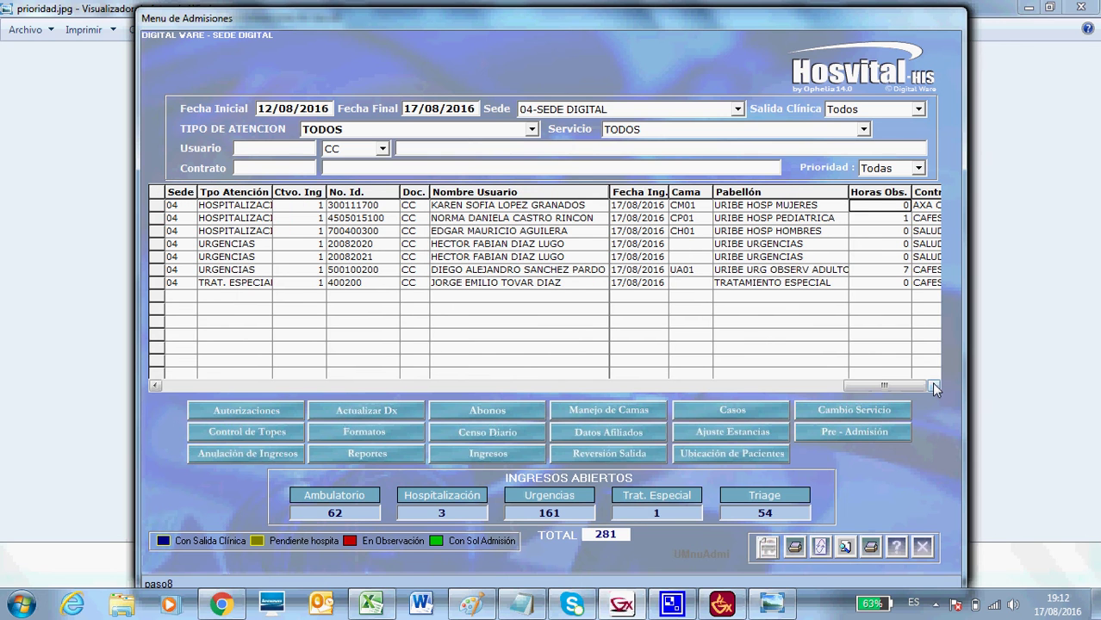
pyautogui.click(888, 218)
pyautogui.click(888, 271)
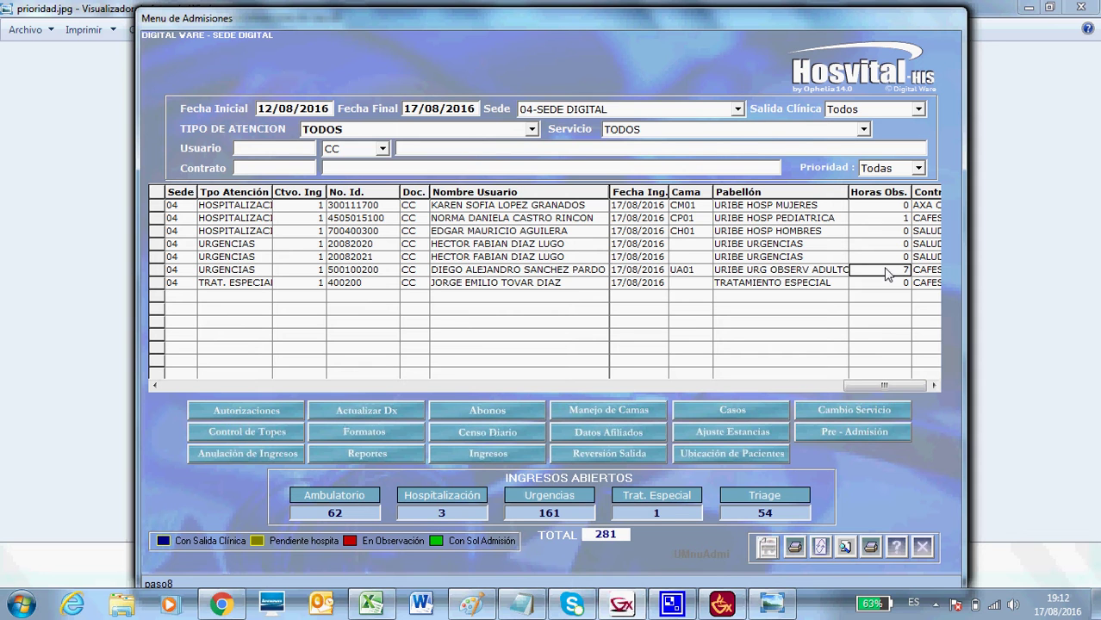
pyautogui.click(890, 220)
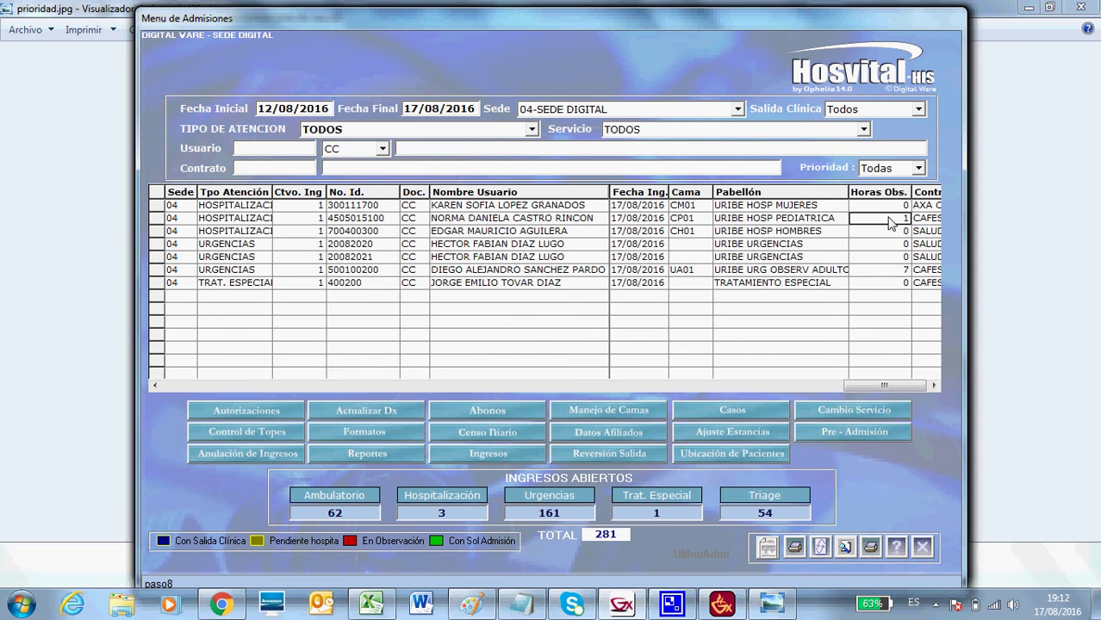
pyautogui.click(890, 273)
pyautogui.click(933, 385)
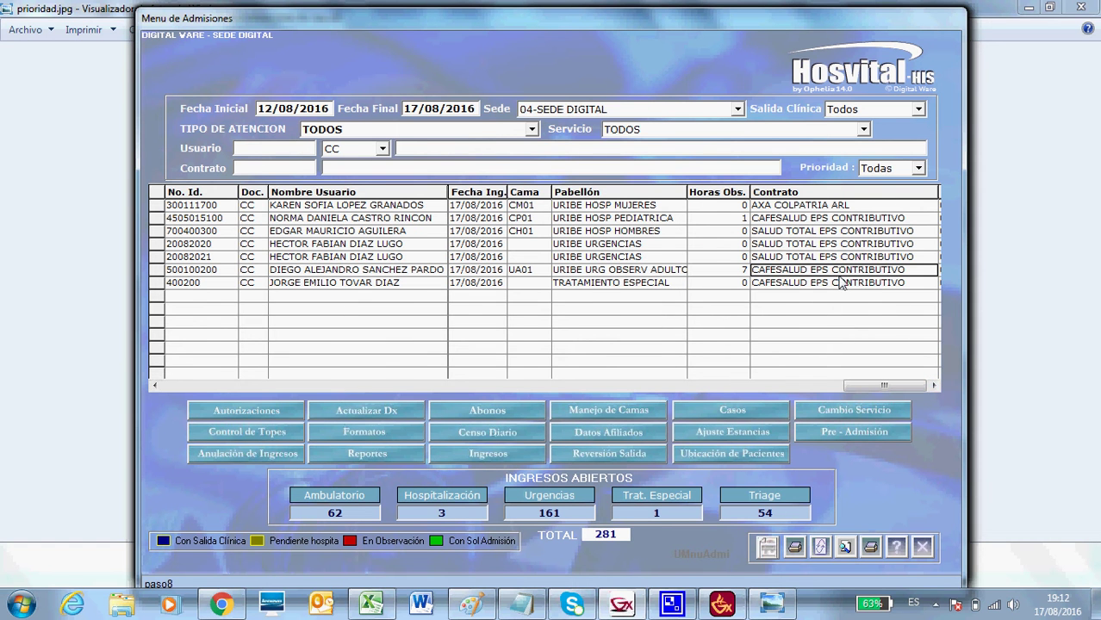
pyautogui.click(933, 385)
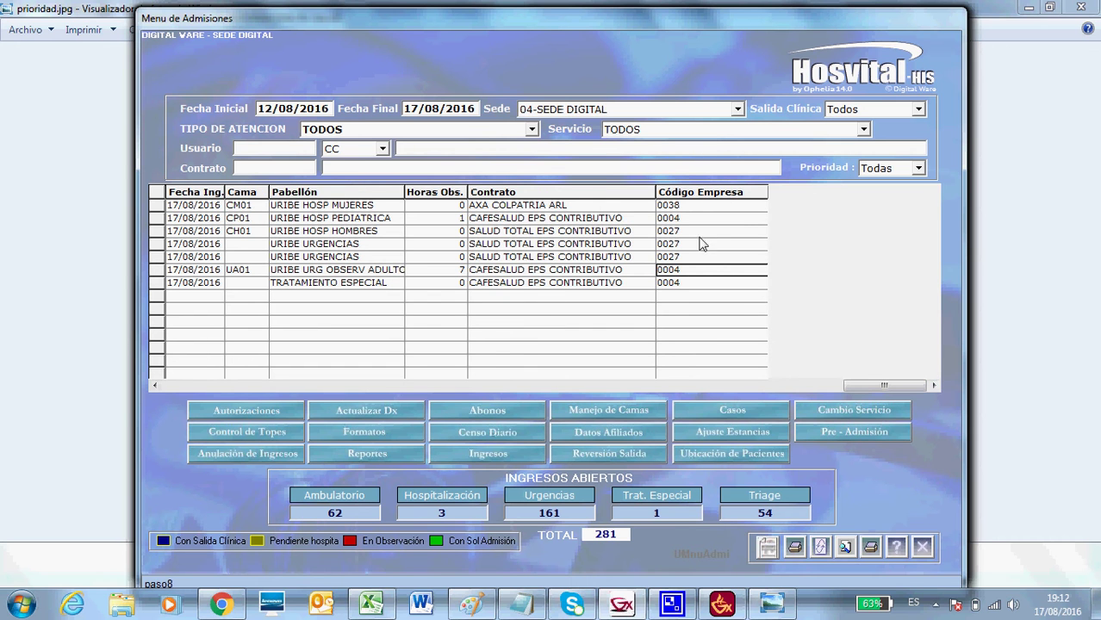
pyautogui.moveTo(859, 387); pyautogui.dragTo(158, 383)
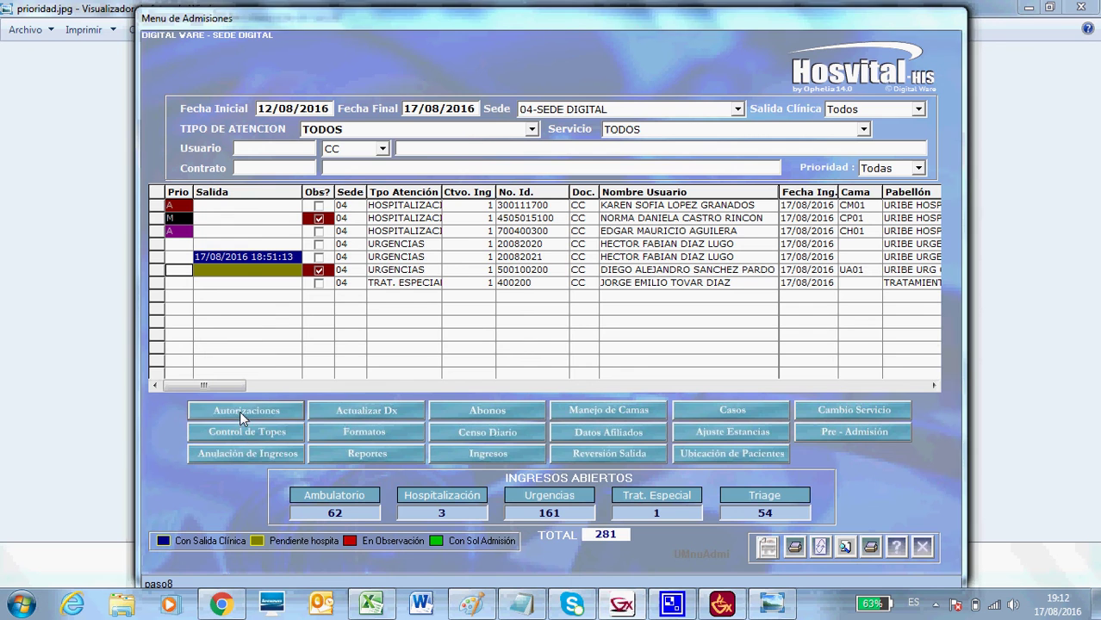
pyautogui.click(242, 412)
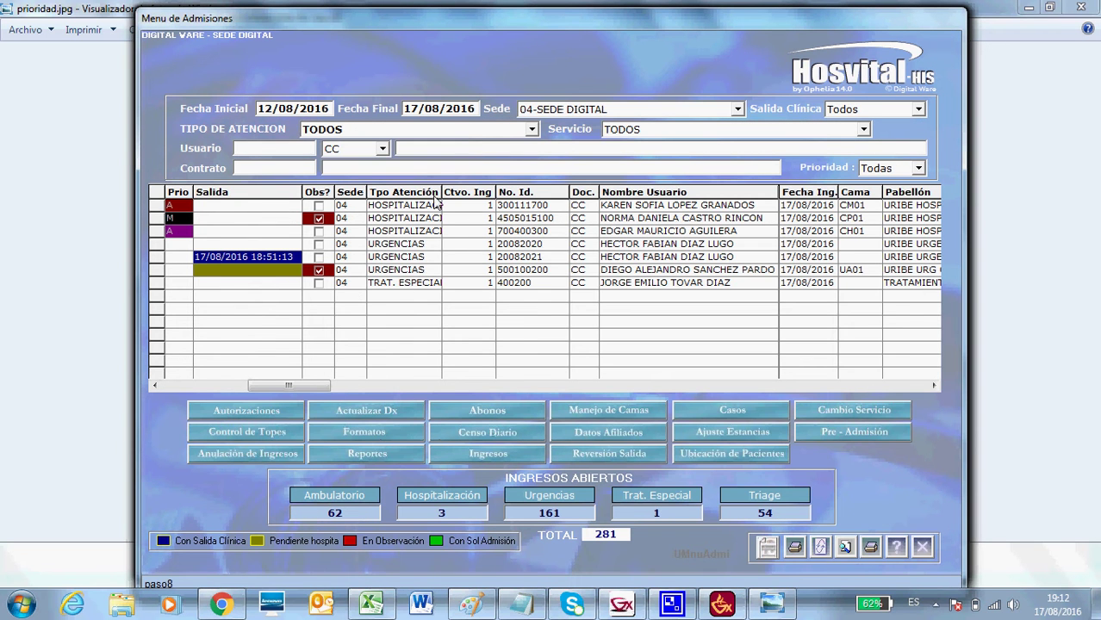
pyautogui.click(158, 207)
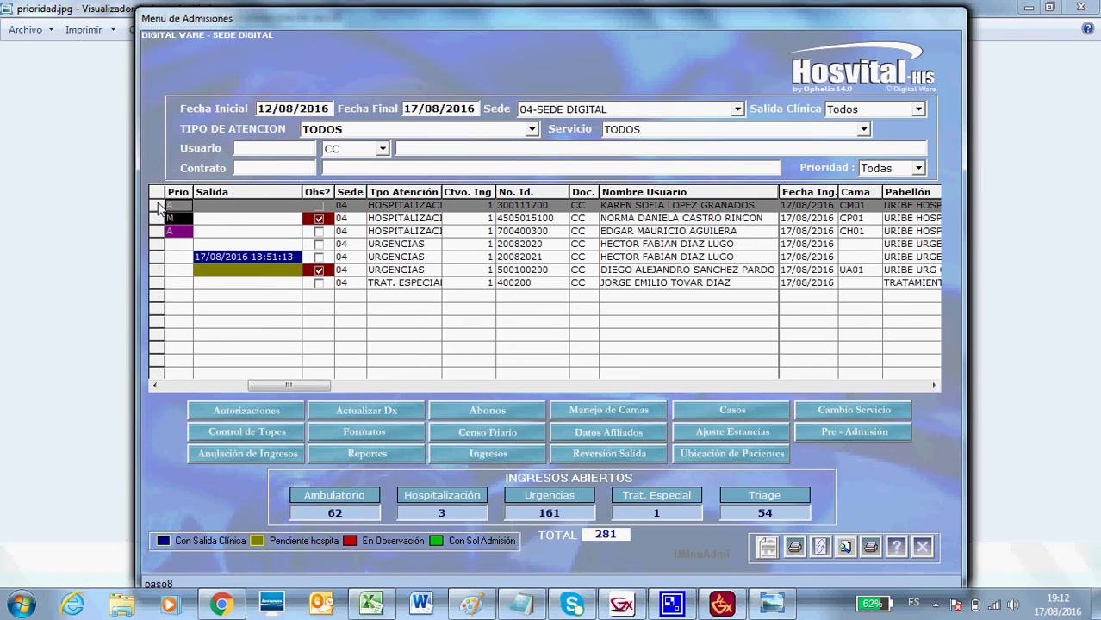
pyautogui.click(378, 413)
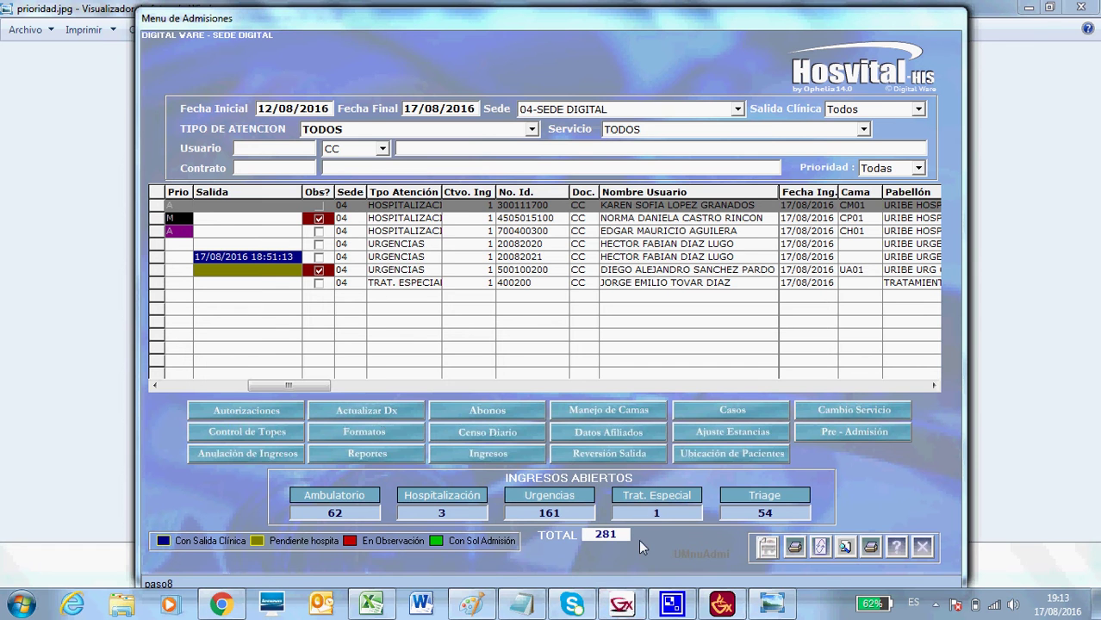
pyautogui.click(643, 603)
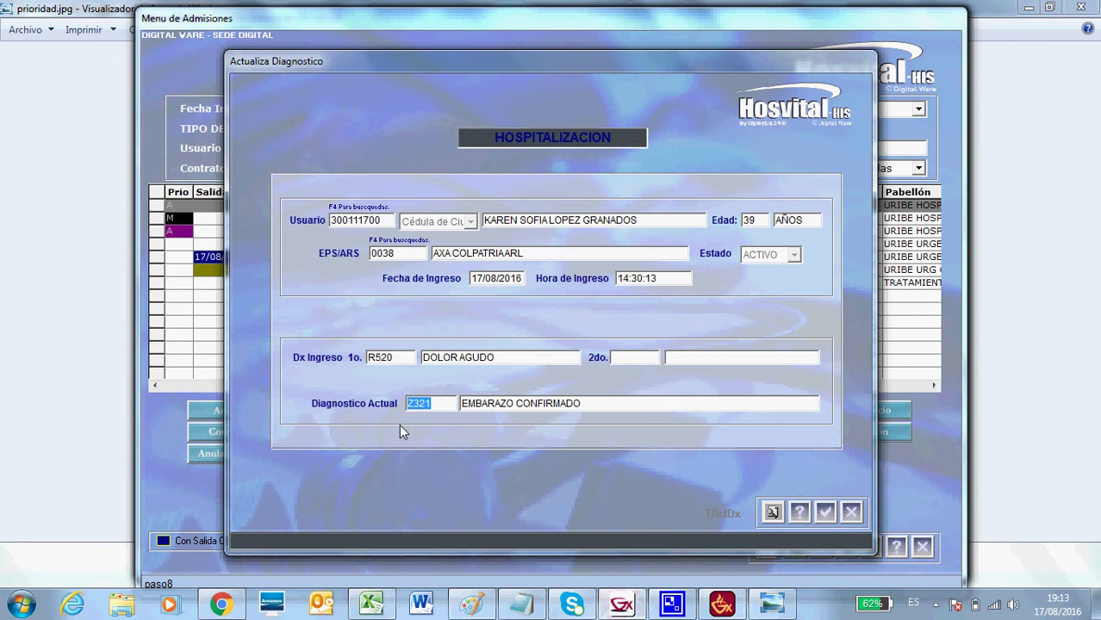
pyautogui.click(851, 511)
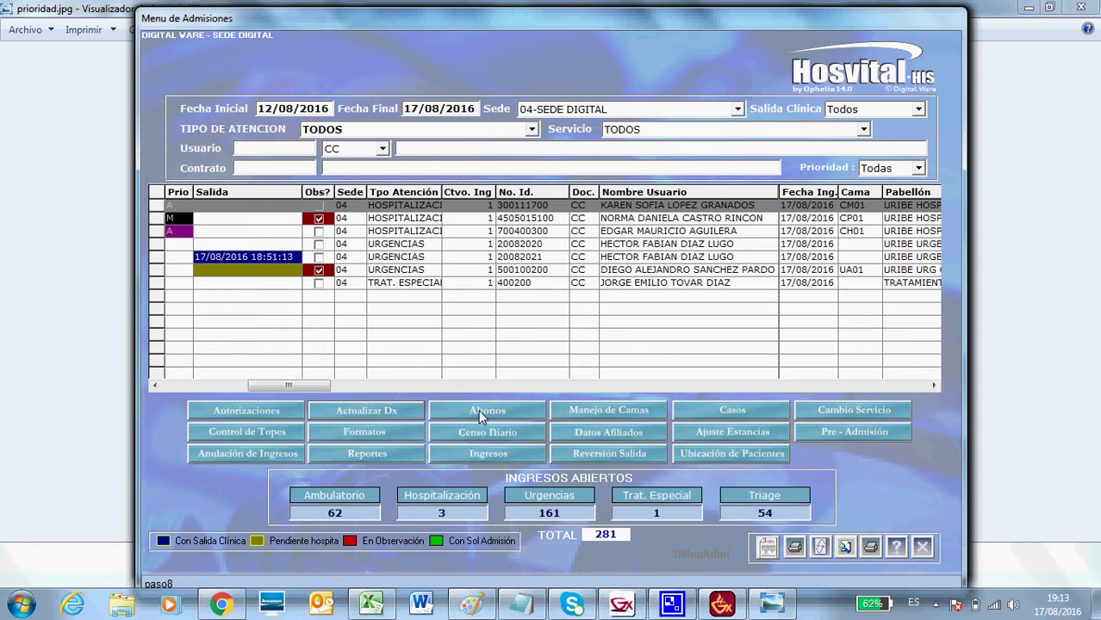
# Record a 666 EFECTIVO payment in Abonos for concept 4, BONOS MED PREPAGADA, then close the window.
pyautogui.click(486, 409)
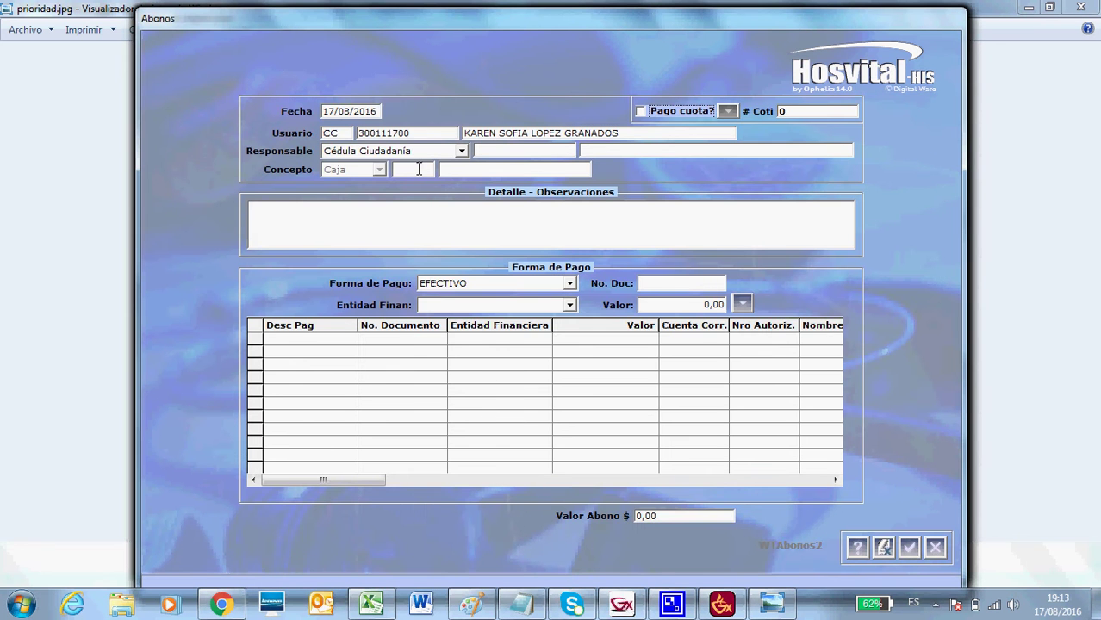
pyautogui.click(419, 169)
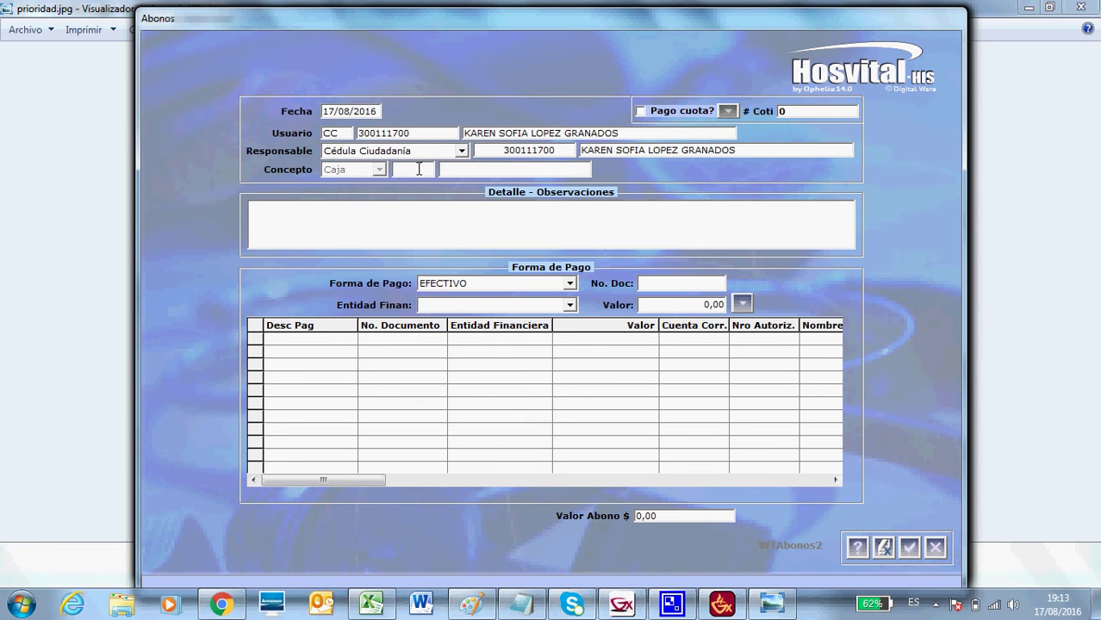
pyautogui.press('F4')
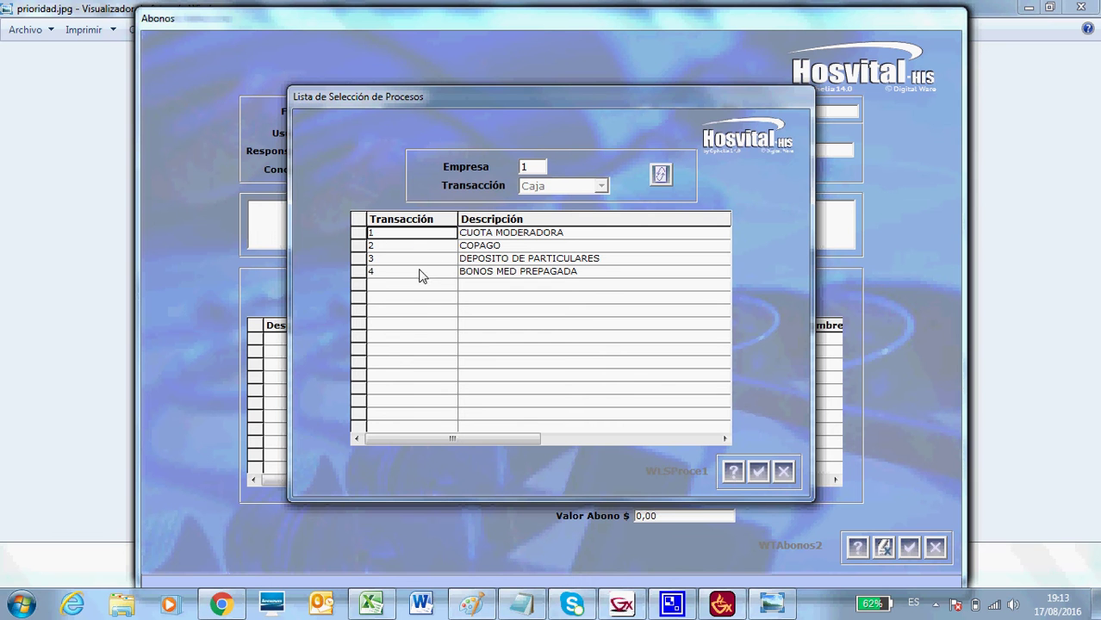
pyautogui.click(783, 473)
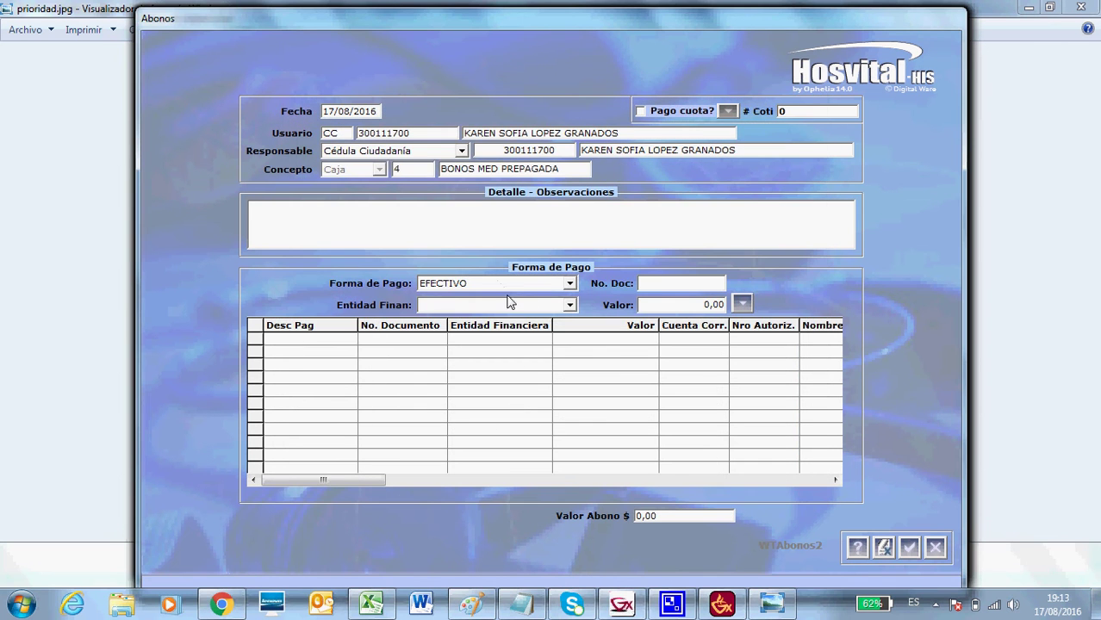
pyautogui.click(570, 285)
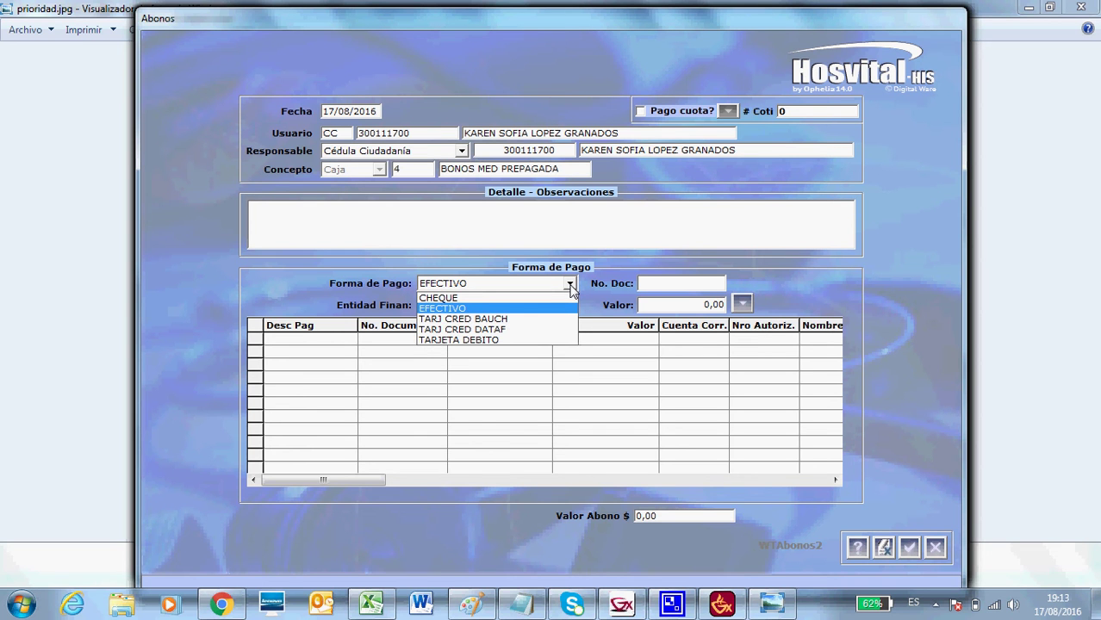
pyautogui.click(671, 311)
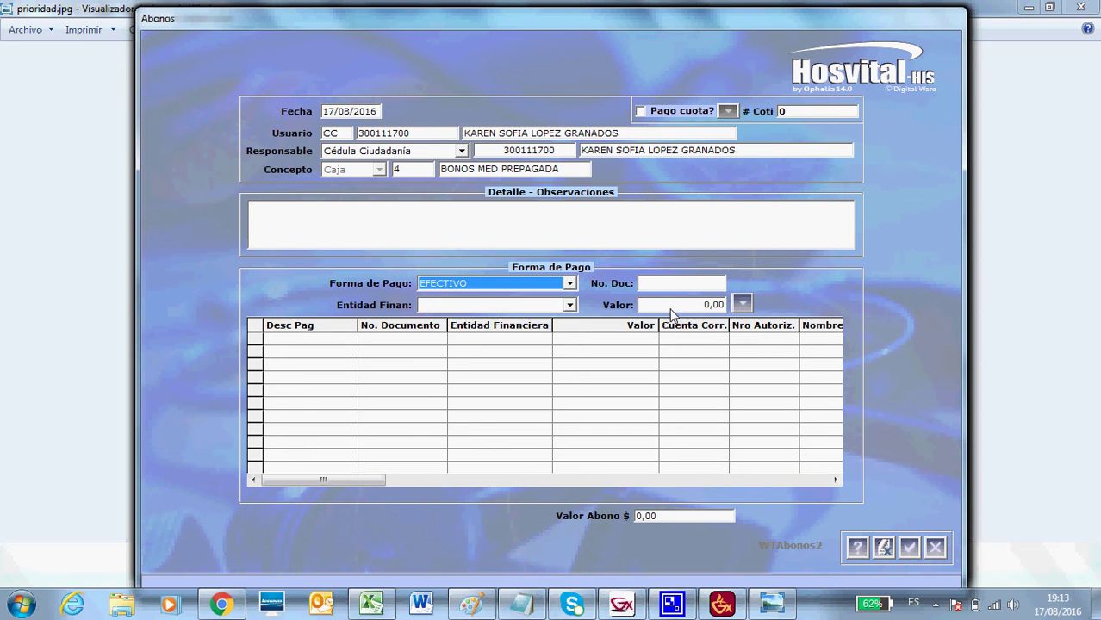
pyautogui.click(671, 306)
pyautogui.write('666')
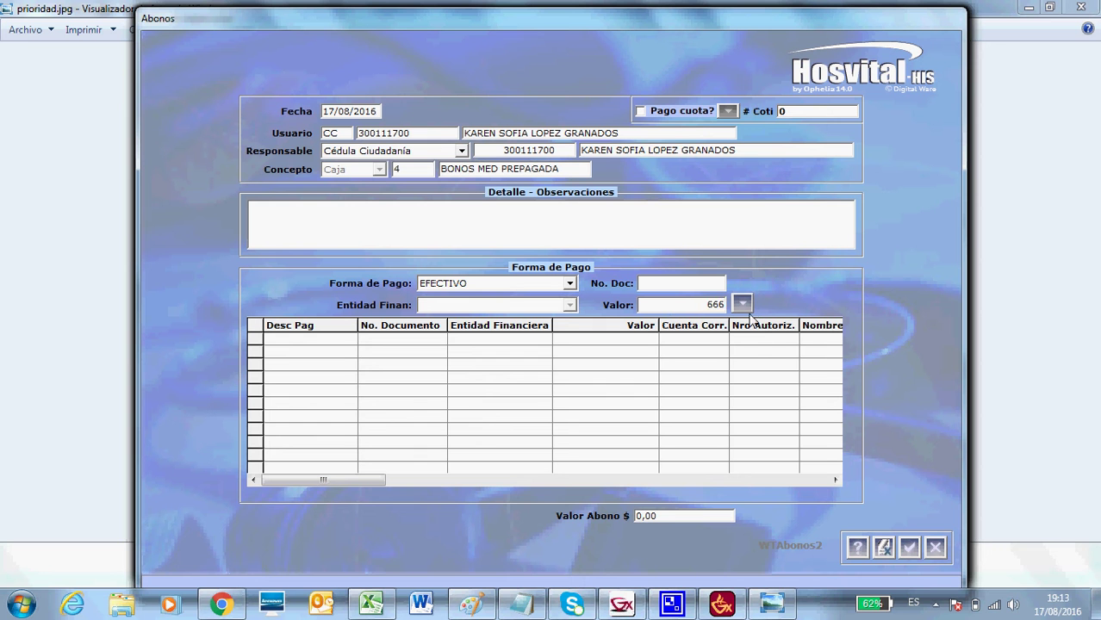
pyautogui.click(934, 550)
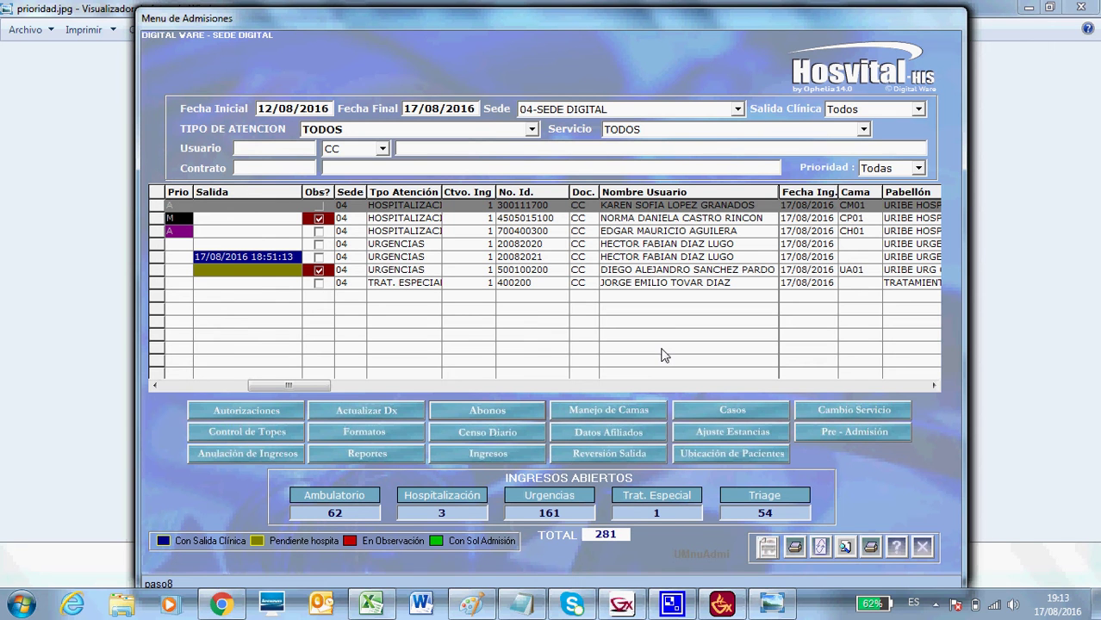
# Open Manejo de Camas and list the beds of the URIBE HOSP HOMBRES service.
pyautogui.click(599, 412)
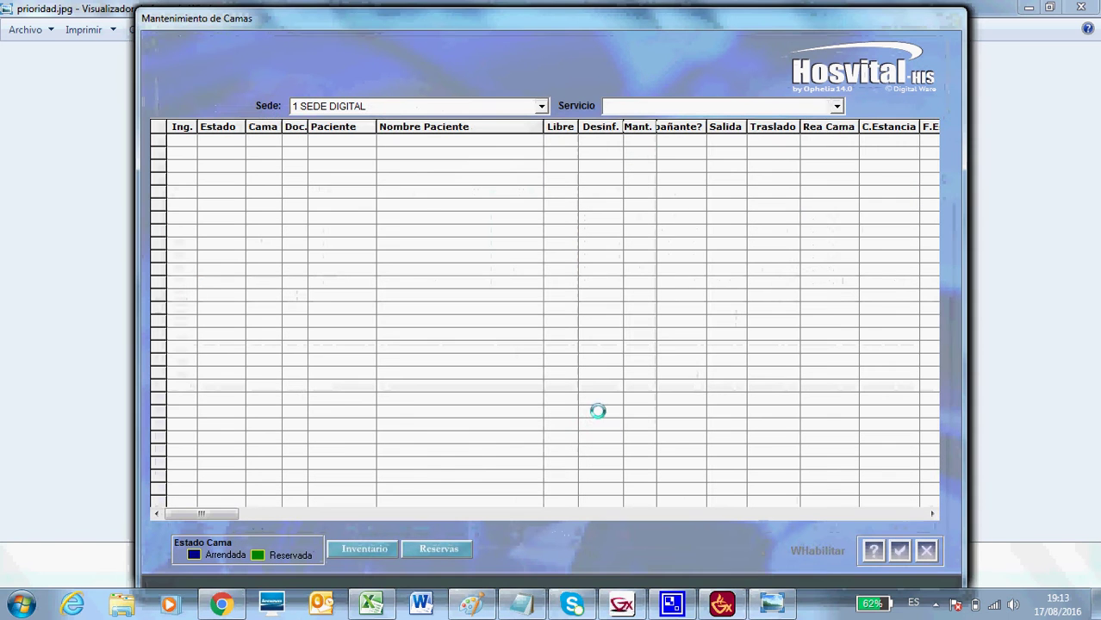
pyautogui.click(838, 106)
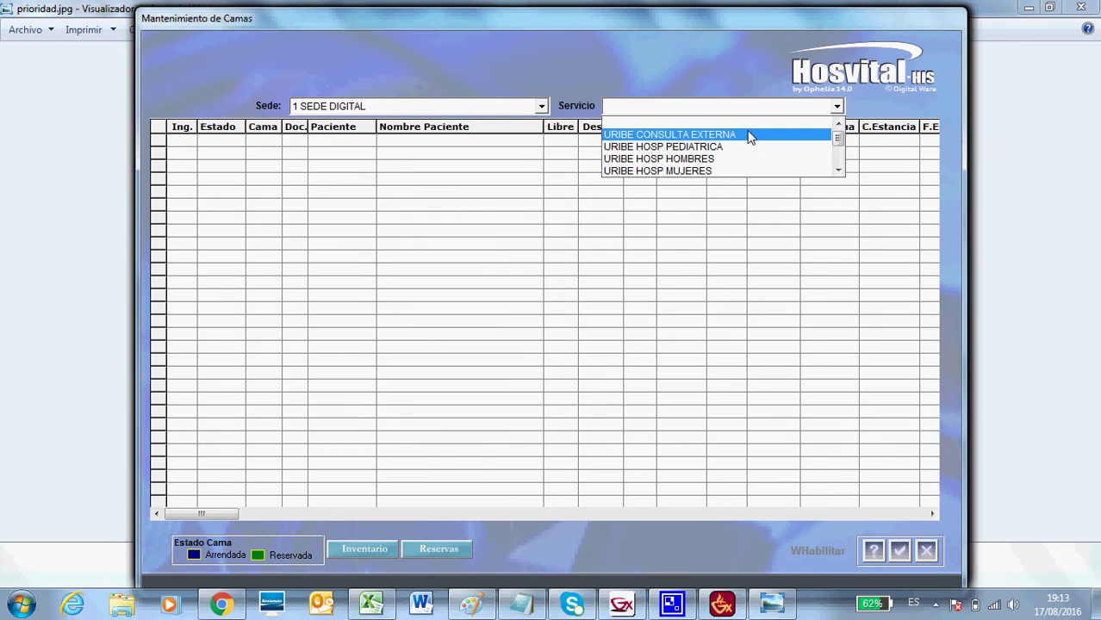
pyautogui.click(731, 159)
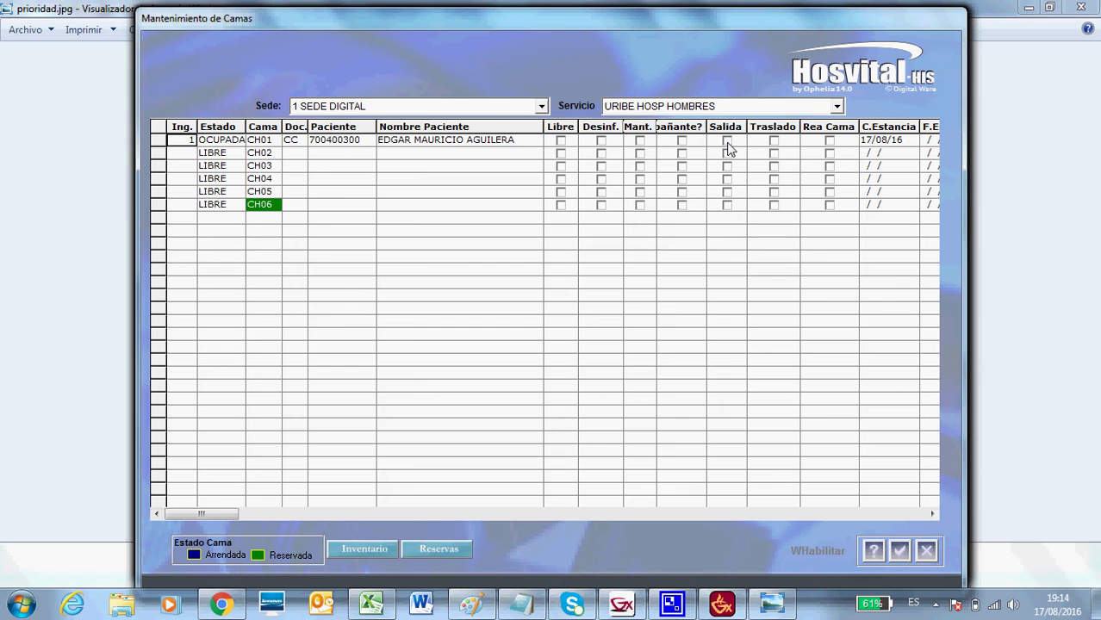
pyautogui.click(727, 143)
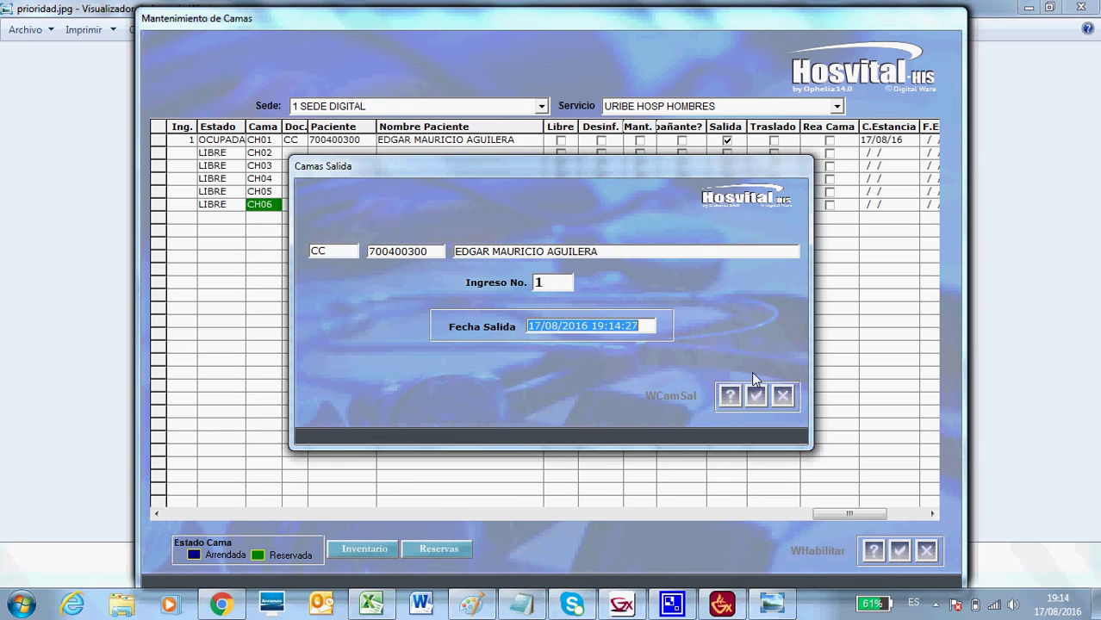
pyautogui.click(781, 397)
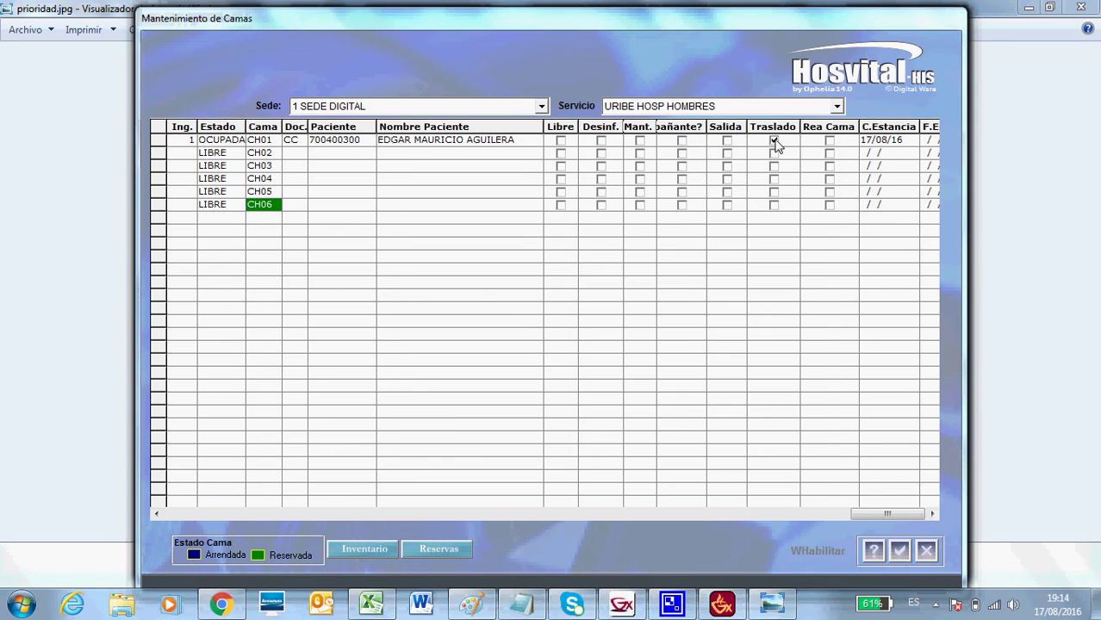
pyautogui.click(774, 141)
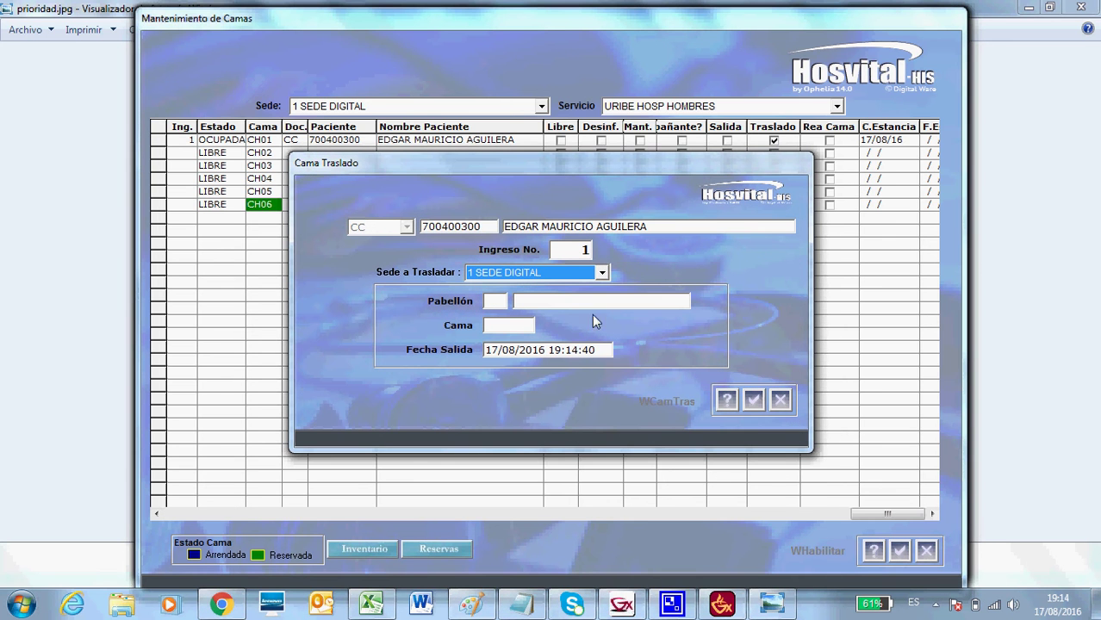
pyautogui.click(498, 301)
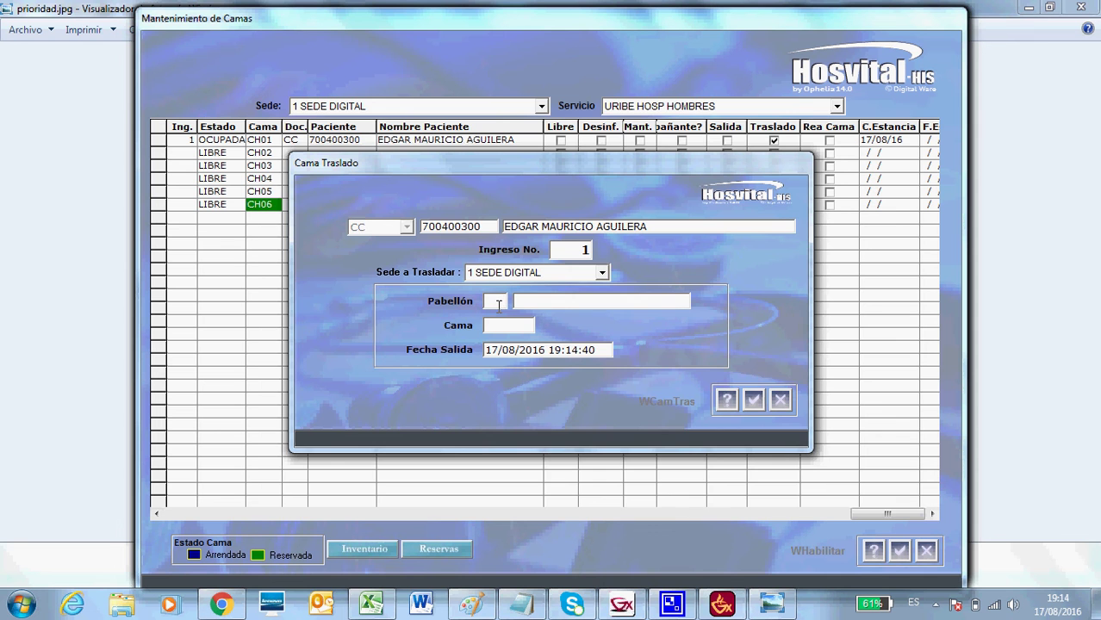
pyautogui.doubleClick(498, 306)
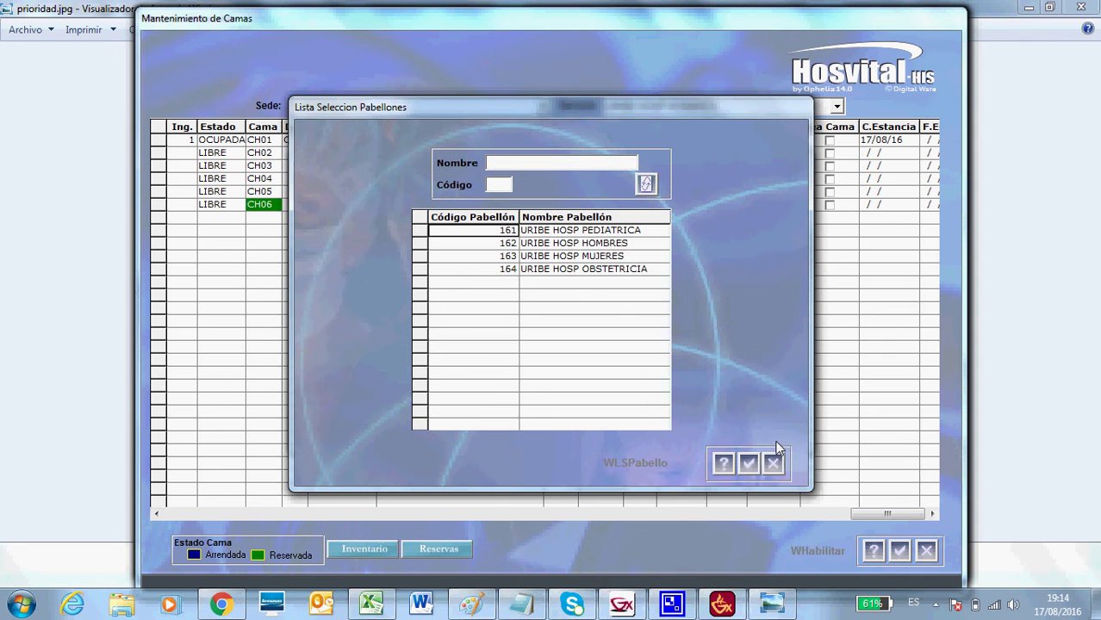
pyautogui.click(773, 464)
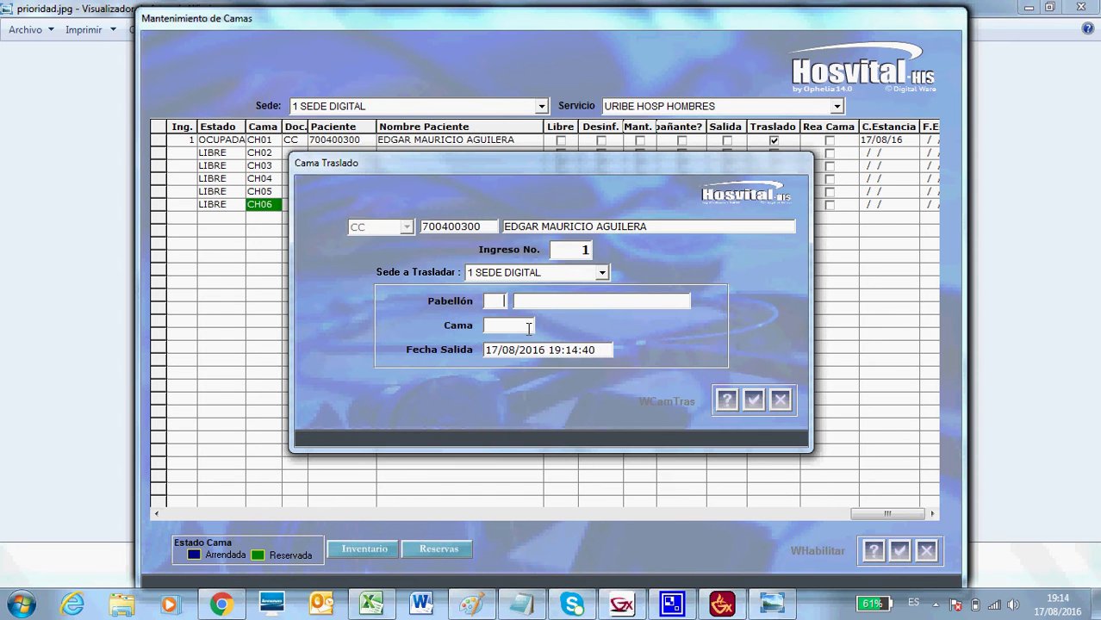
pyautogui.click(527, 325)
pyautogui.click(655, 350)
pyautogui.click(780, 400)
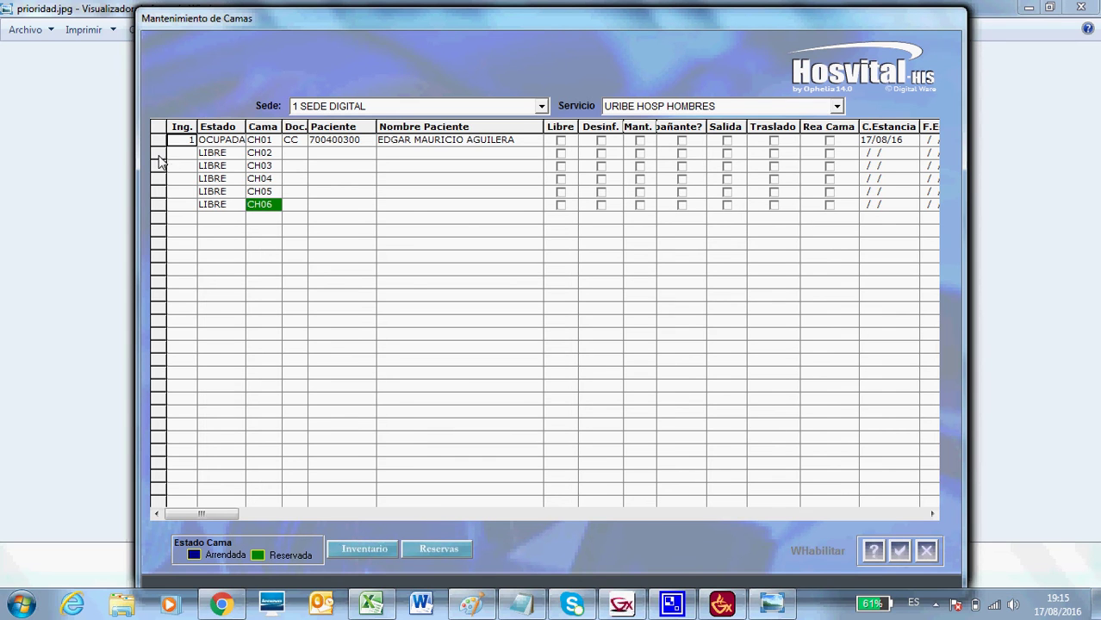
# Try Rea Cama on beds CH01 and CH02, cancel both, then open bed CH06's reservations.
pyautogui.click(833, 141)
pyautogui.click(831, 143)
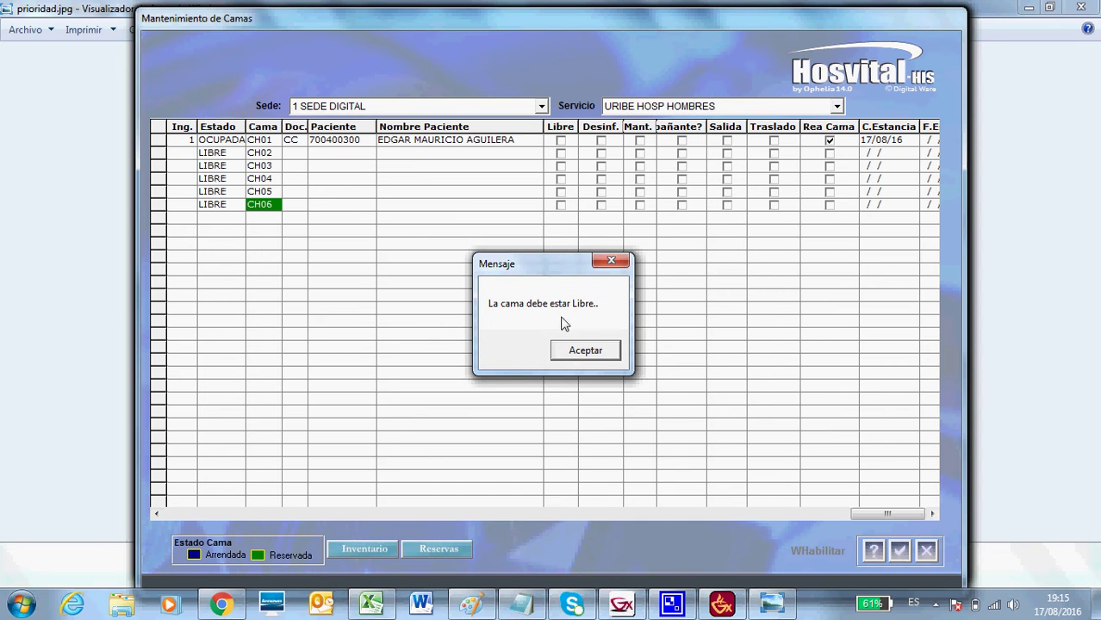
pyautogui.click(585, 351)
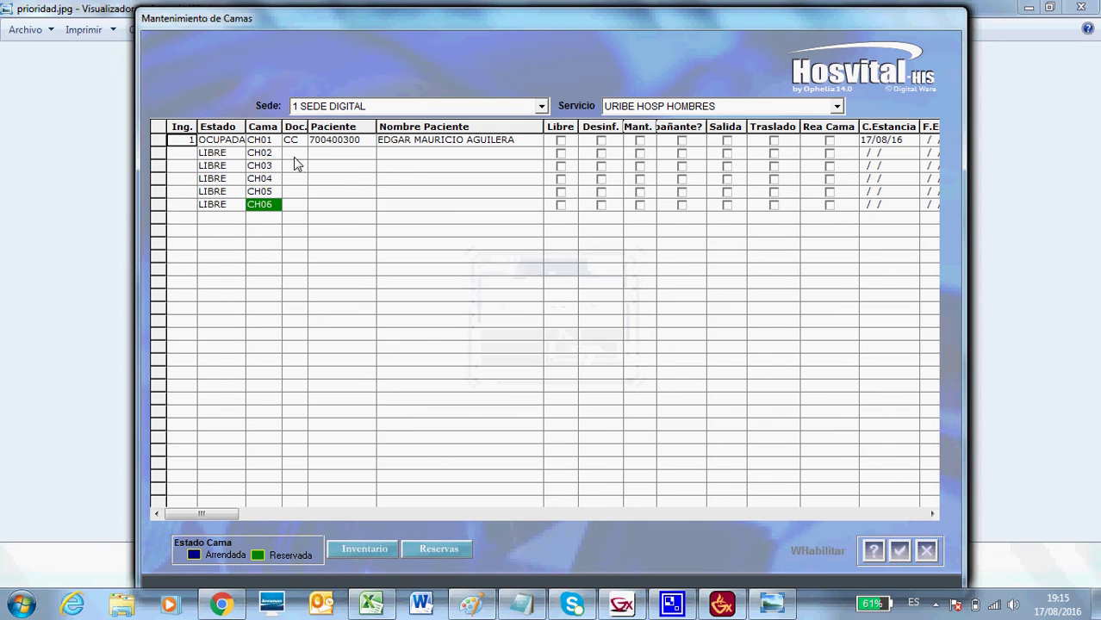
pyautogui.click(160, 155)
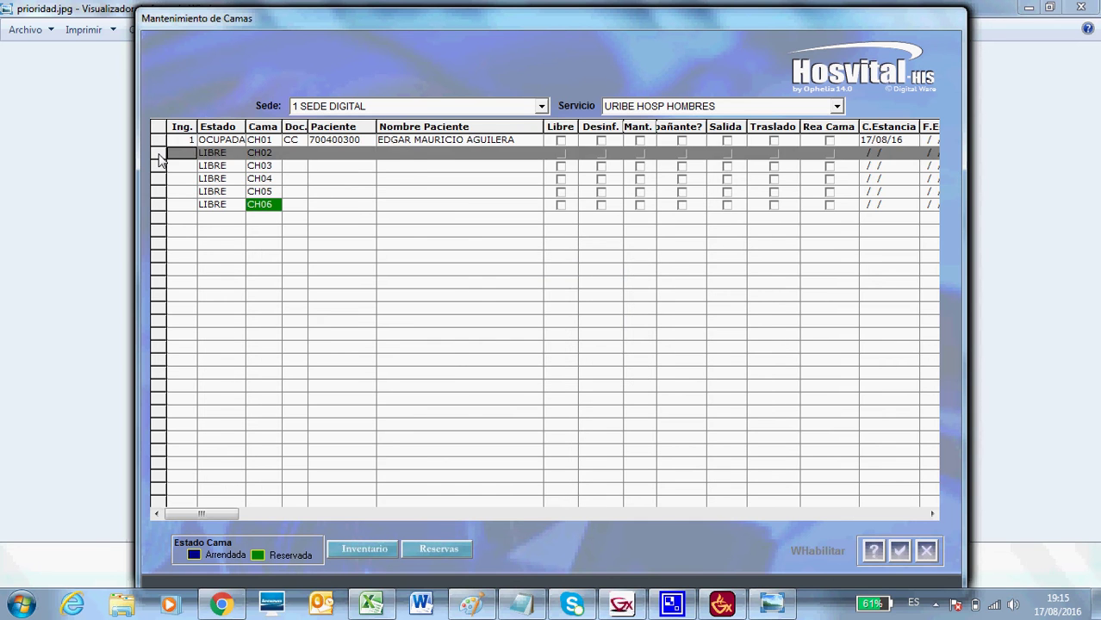
pyautogui.click(829, 153)
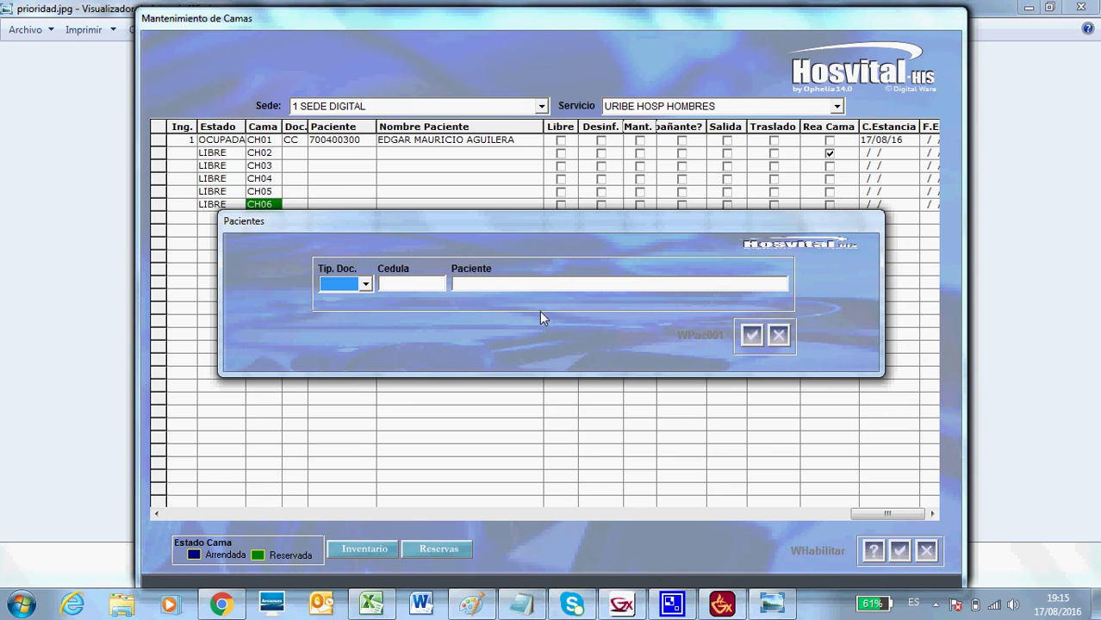
pyautogui.click(778, 335)
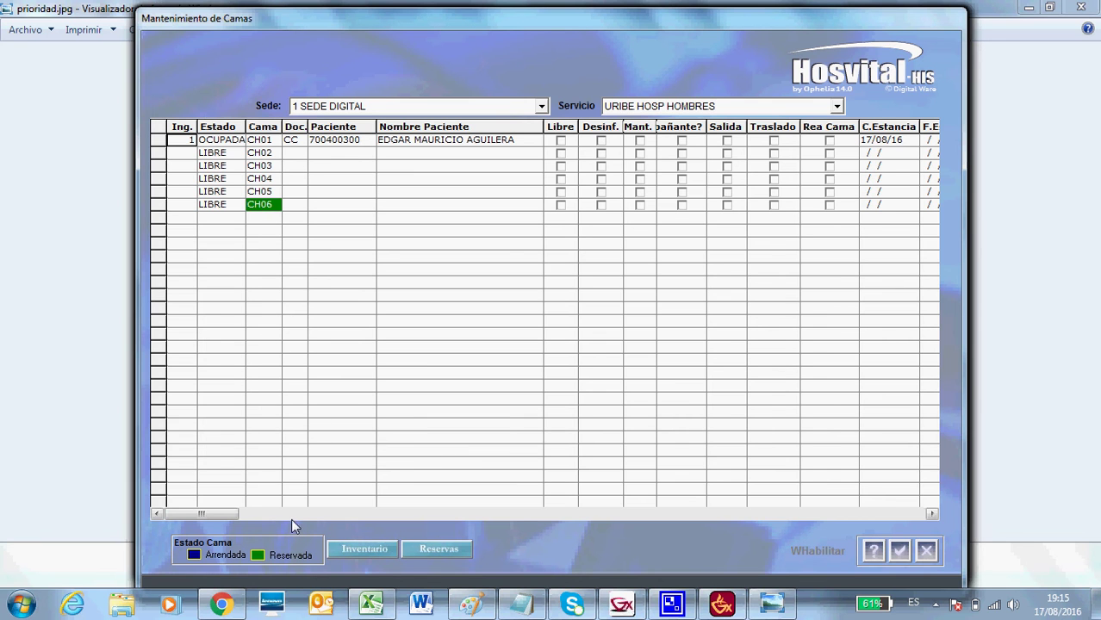
pyautogui.click(158, 207)
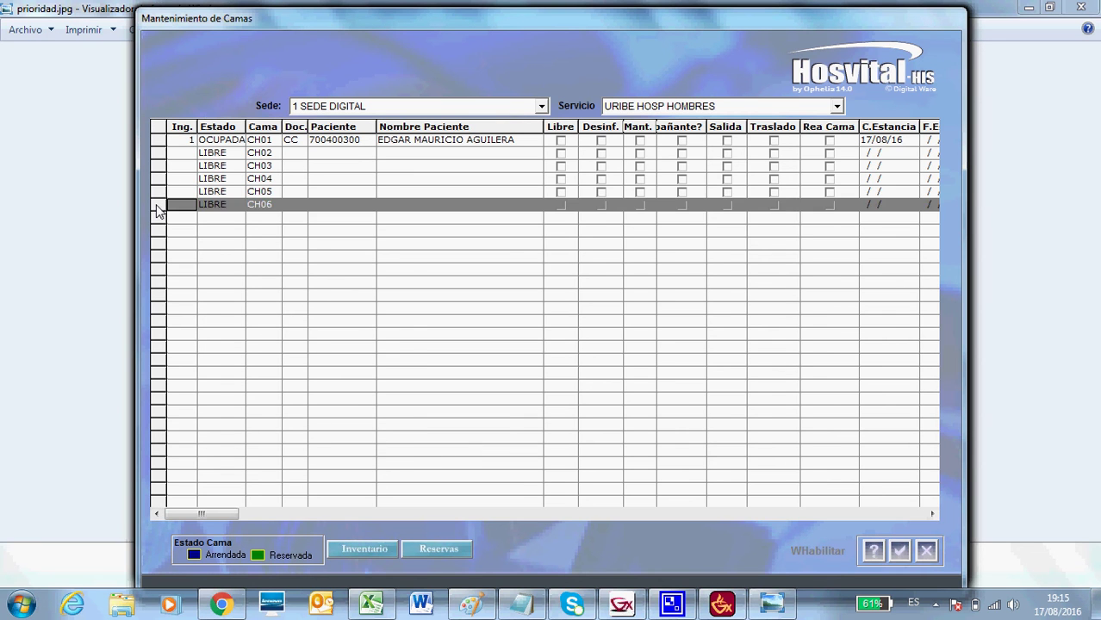
pyautogui.click(442, 557)
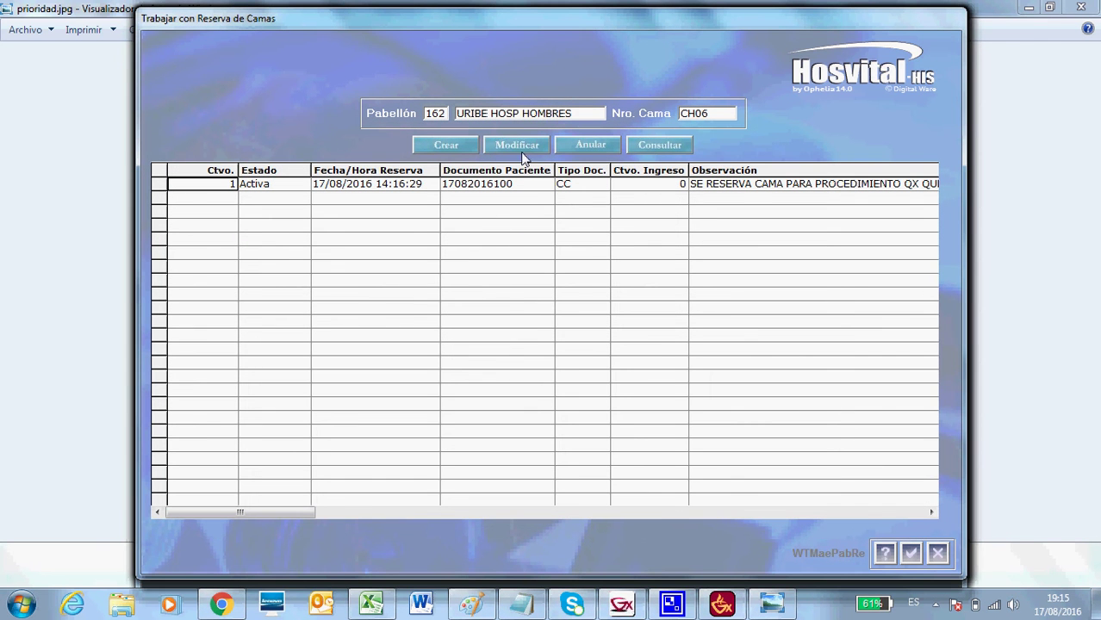
# View bed CH06's reservation details, then close the reservations and bed maintenance windows.
pyautogui.click(656, 147)
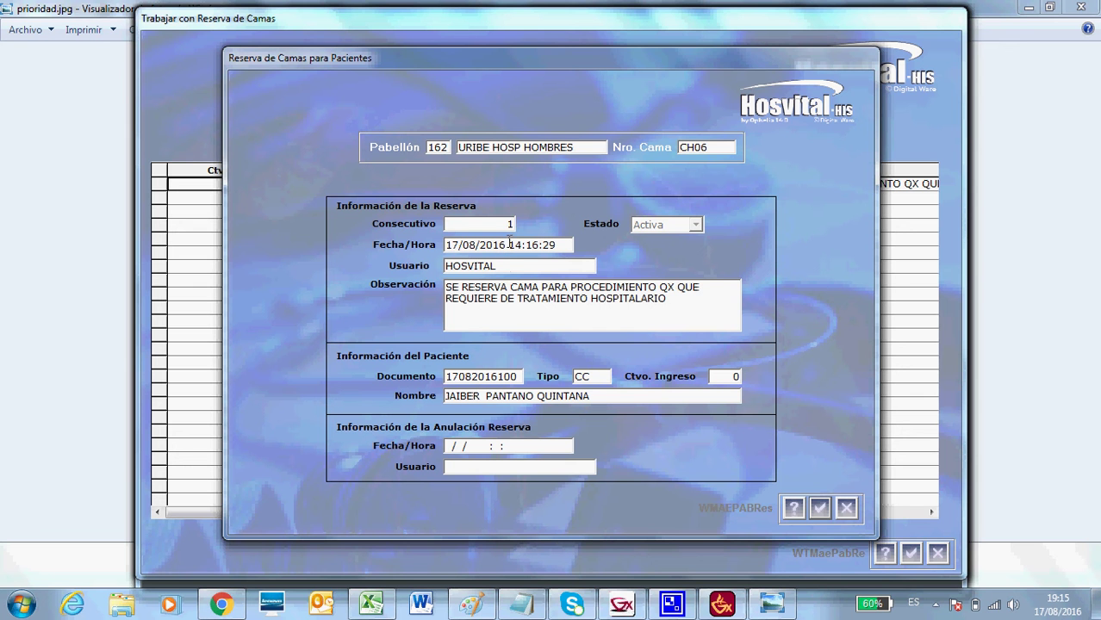
pyautogui.click(846, 508)
pyautogui.click(937, 552)
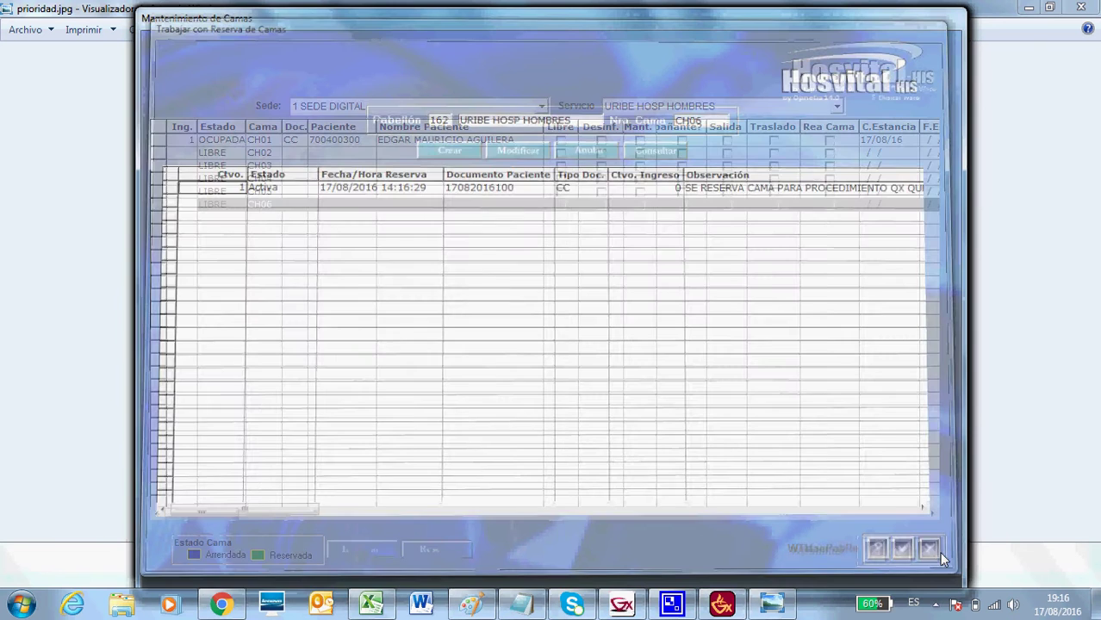
pyautogui.click(927, 551)
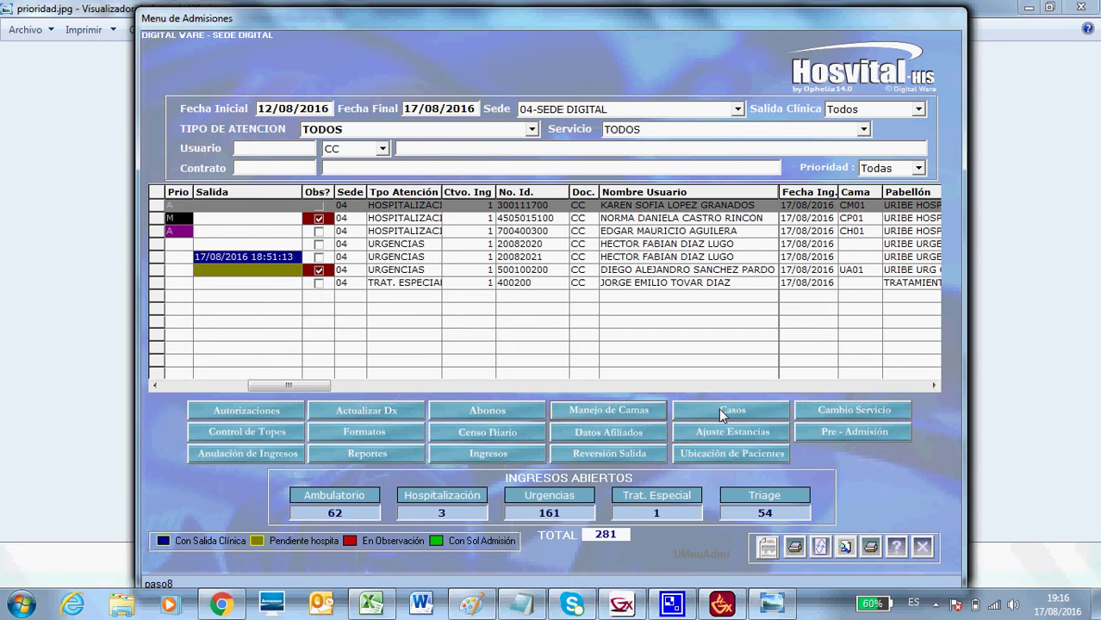
# Filter the admissions by the patient's first name in Usuario, then open the Casos window.
pyautogui.click(428, 154)
pyautogui.write('HECTRO')
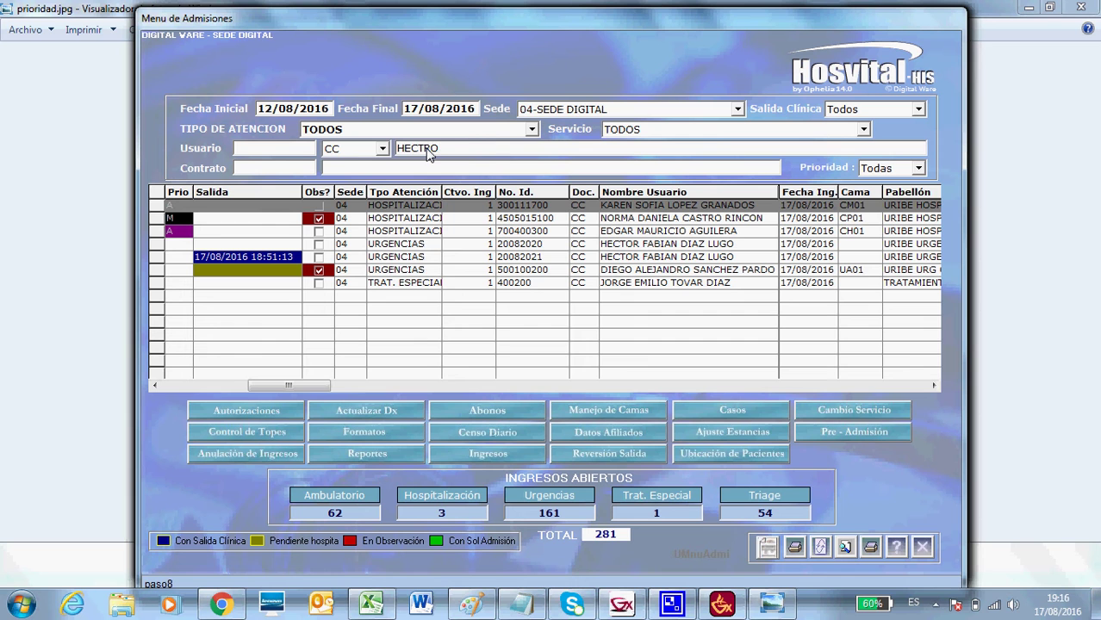
pyautogui.press('BackSpace')
pyautogui.press('BackSpace')
pyautogui.write('OR')
pyautogui.click(819, 548)
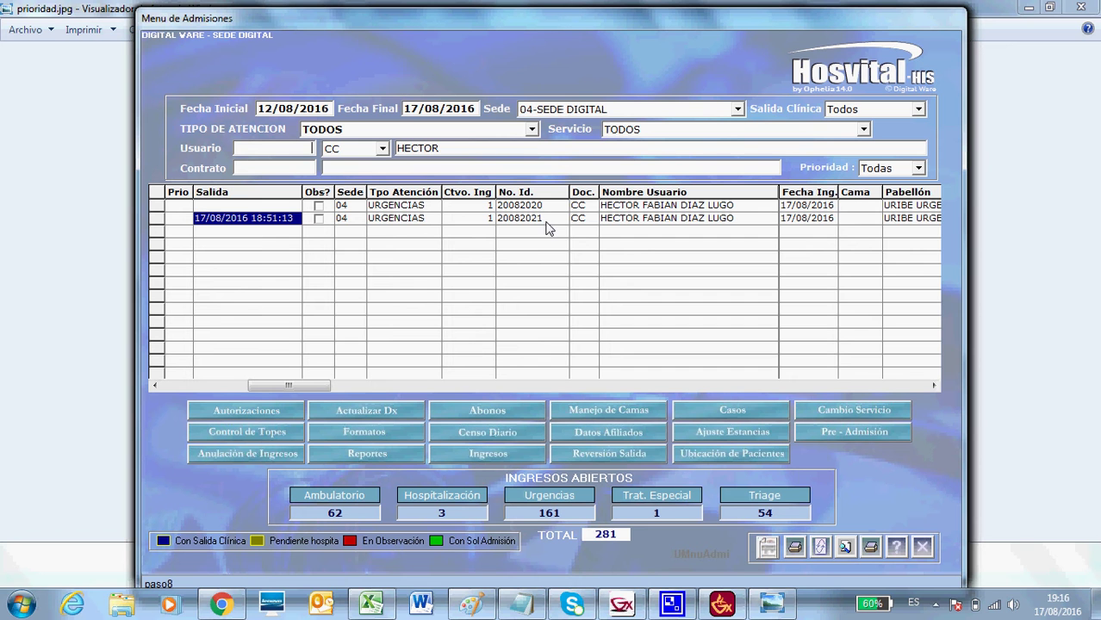
pyautogui.click(708, 409)
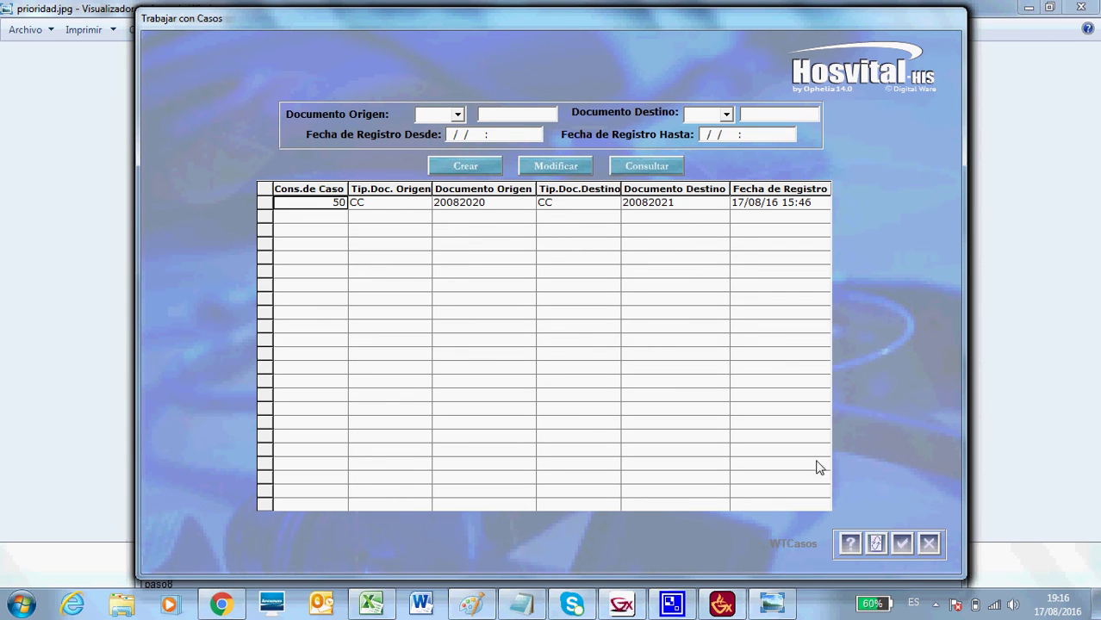
pyautogui.click(929, 544)
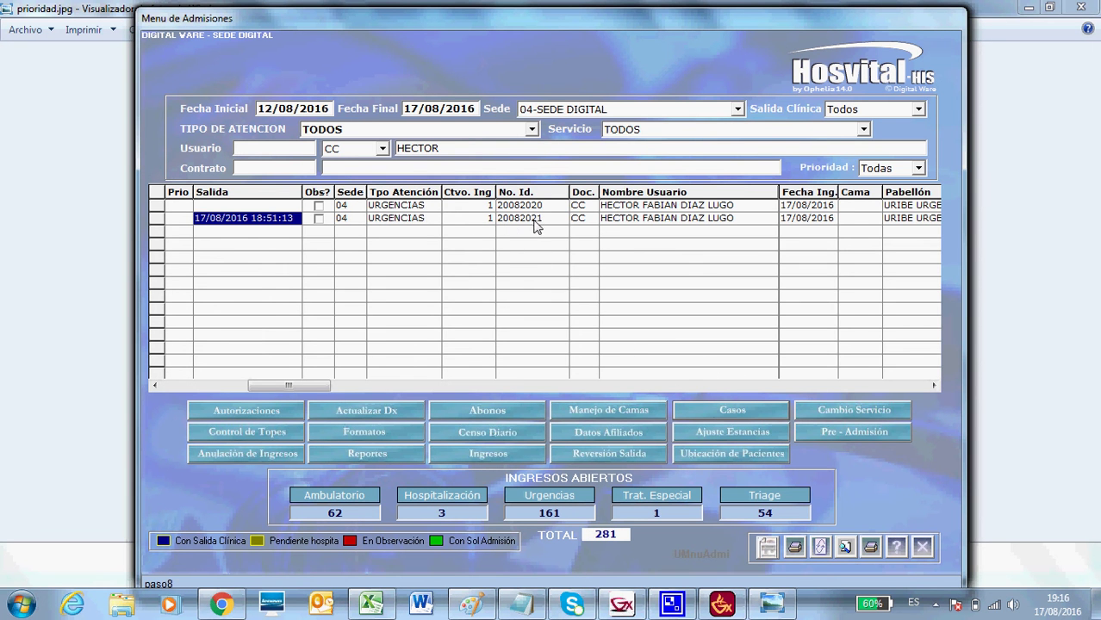
pyautogui.click(726, 412)
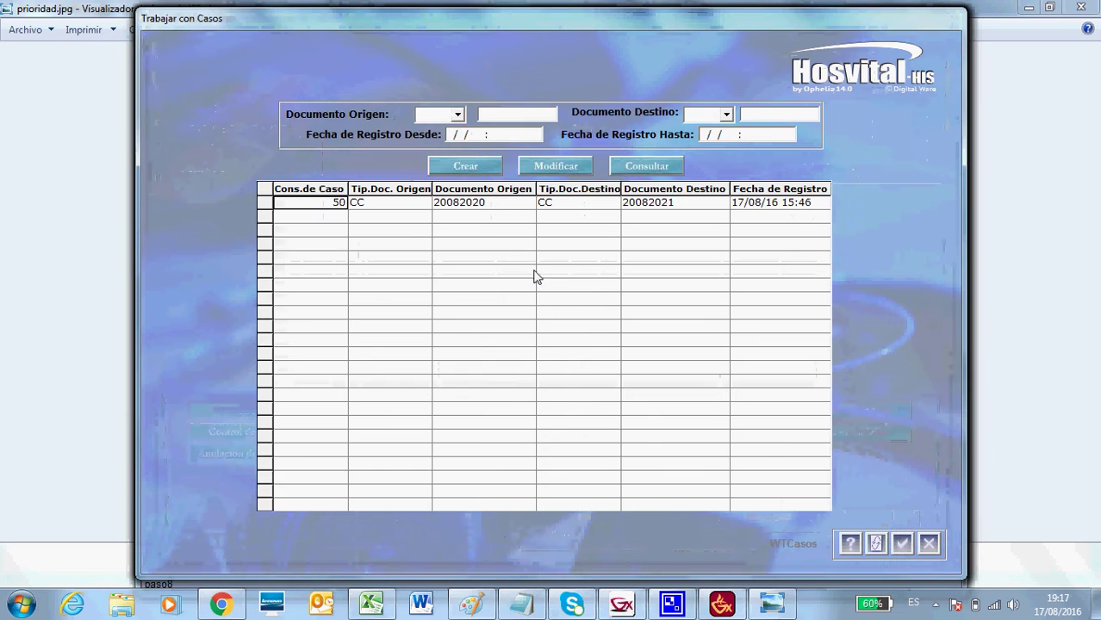
pyautogui.click(475, 164)
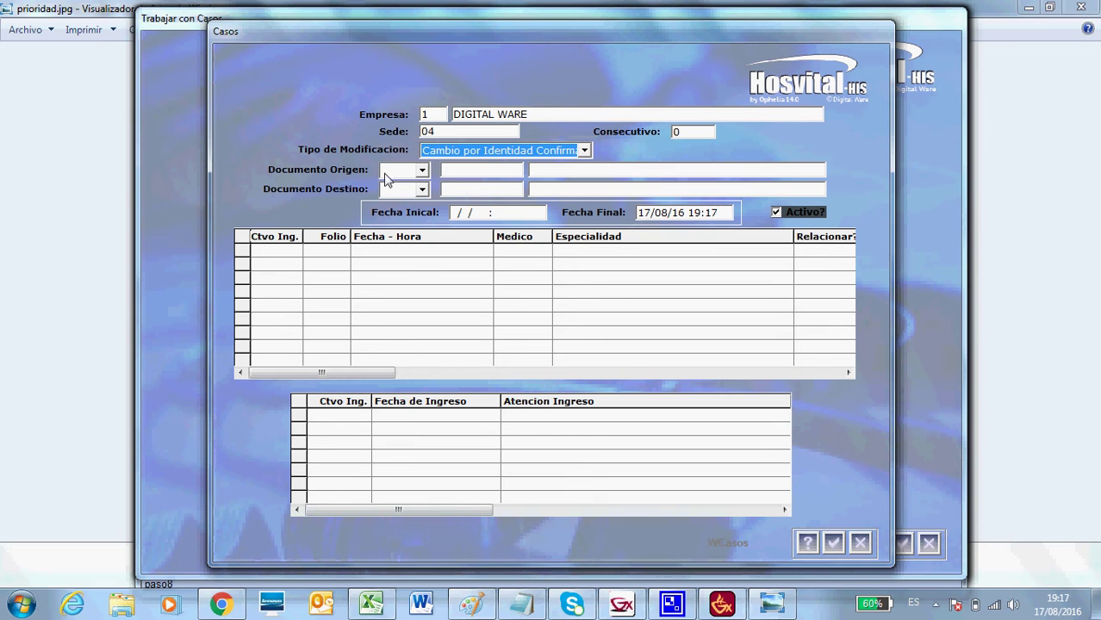
pyautogui.click(422, 172)
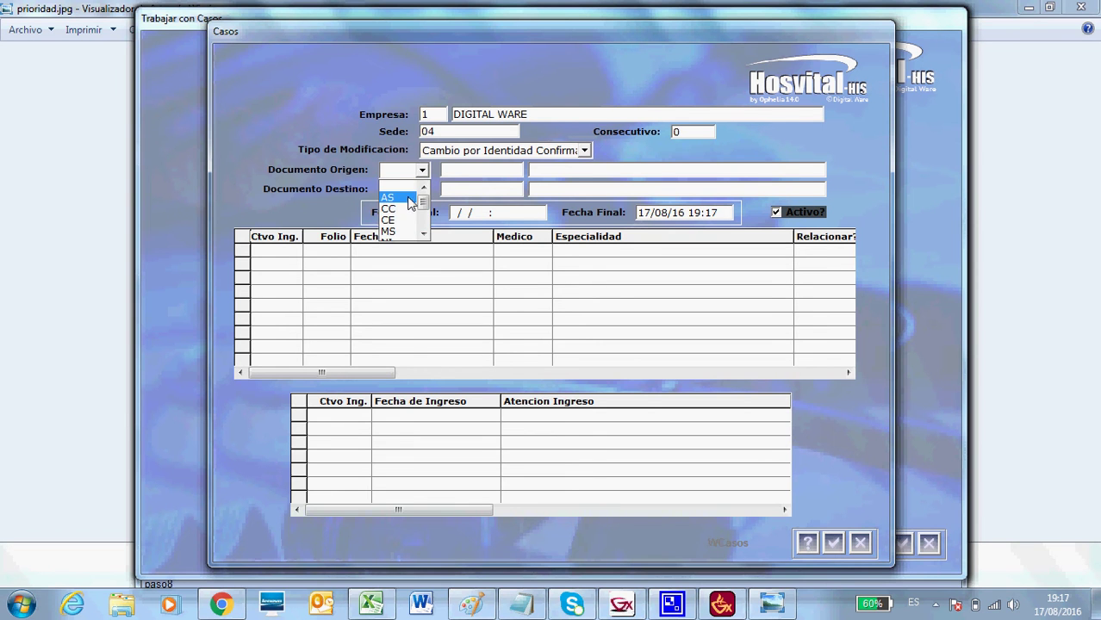
pyautogui.click(316, 211)
pyautogui.click(421, 189)
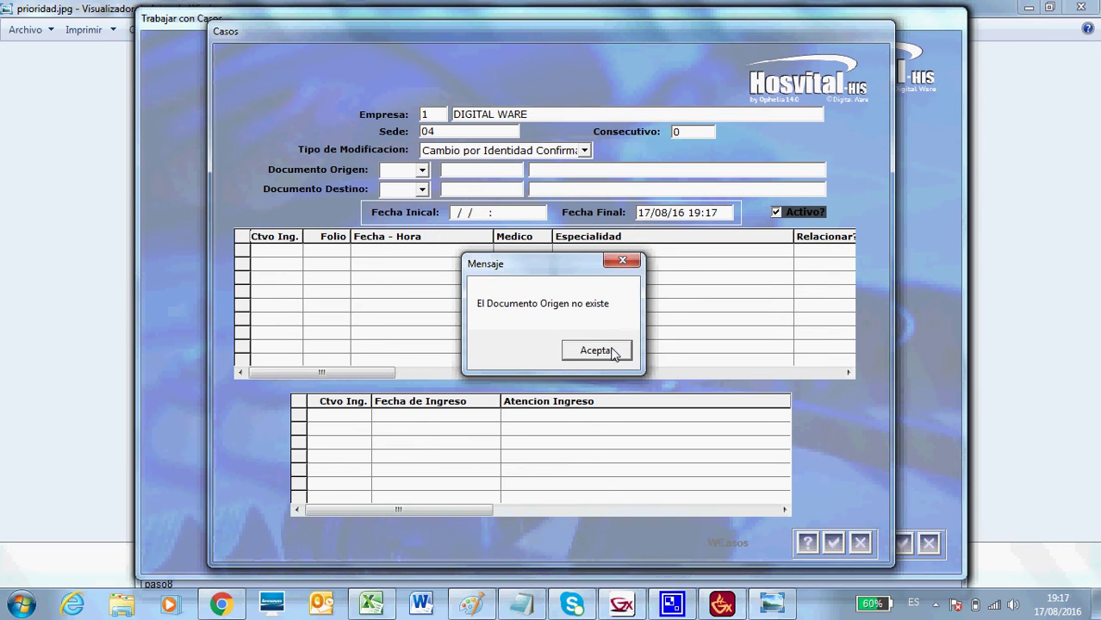
pyautogui.click(626, 261)
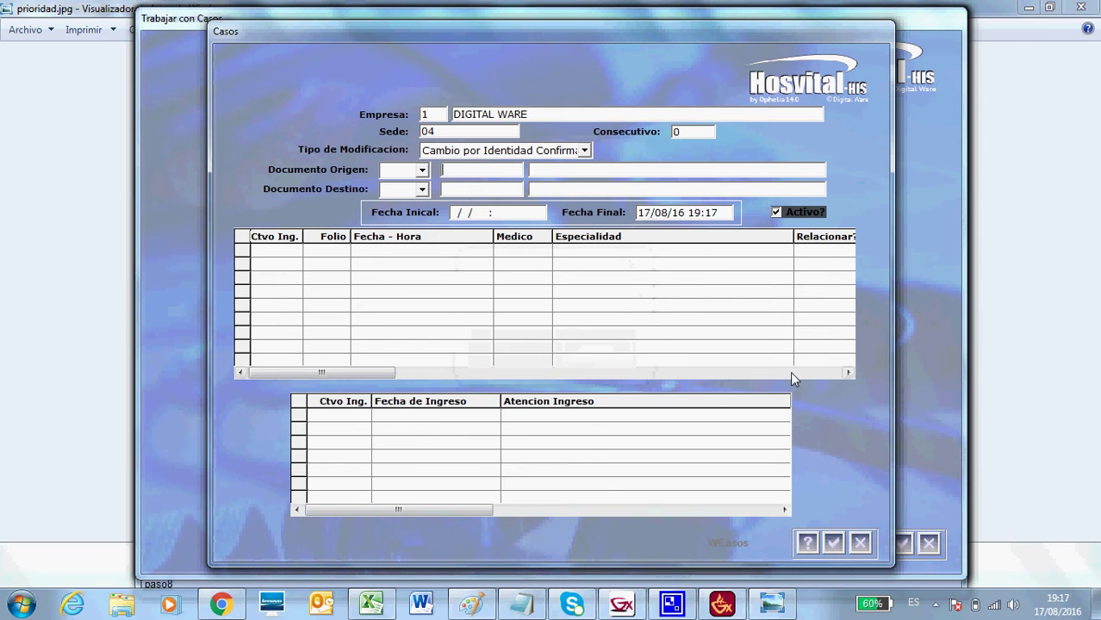
pyautogui.click(860, 543)
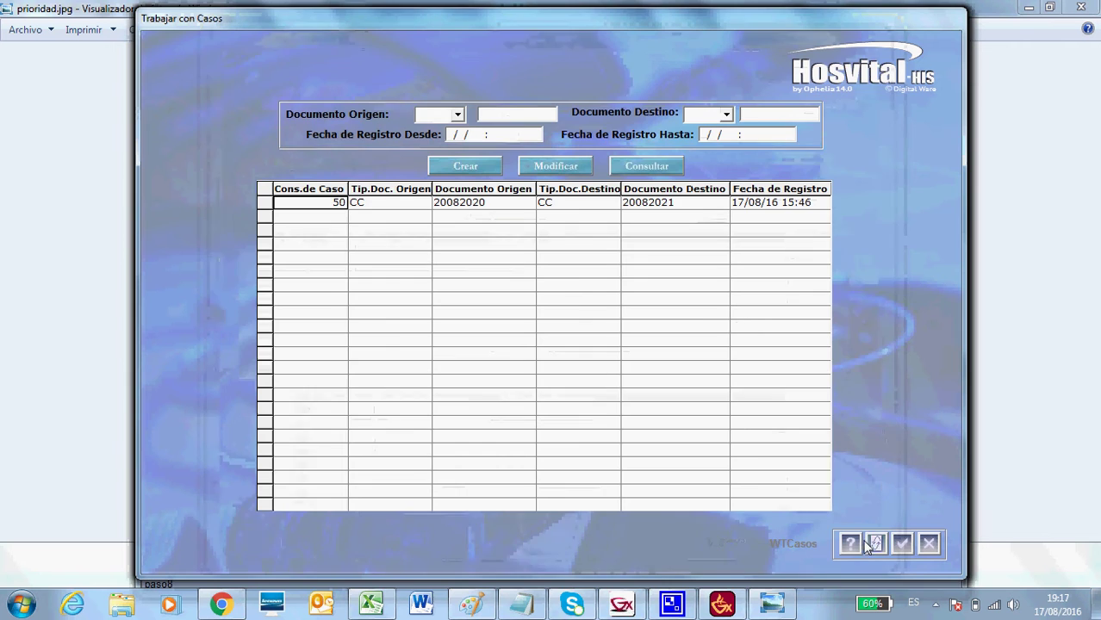
# View case 50's details, then close the Casos dialog and the Trabajar con Casos window.
pyautogui.click(630, 168)
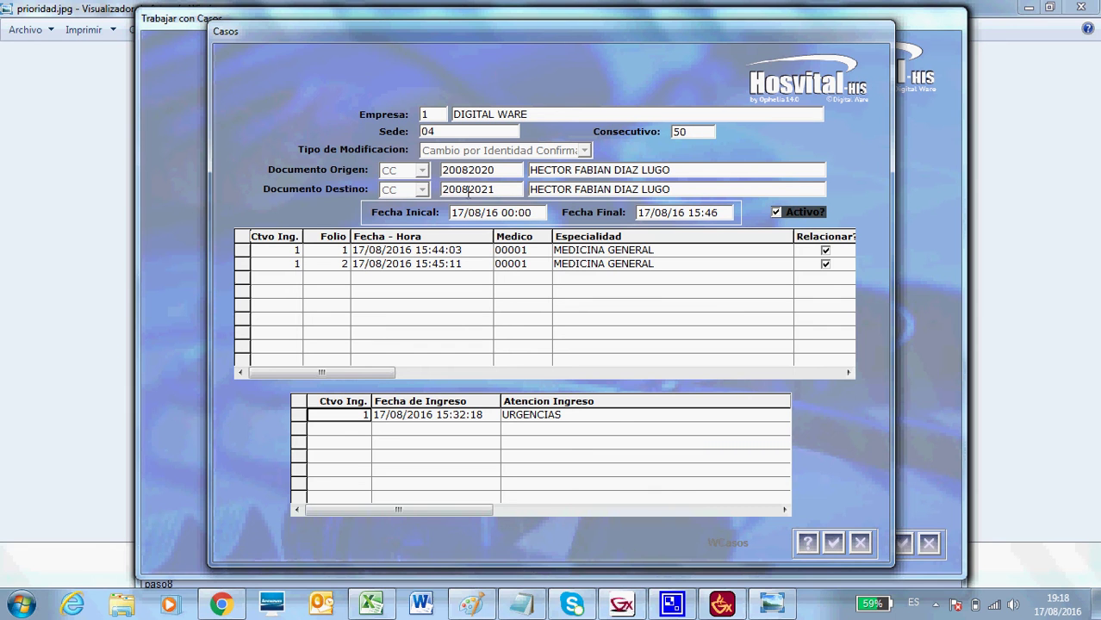
pyautogui.click(860, 542)
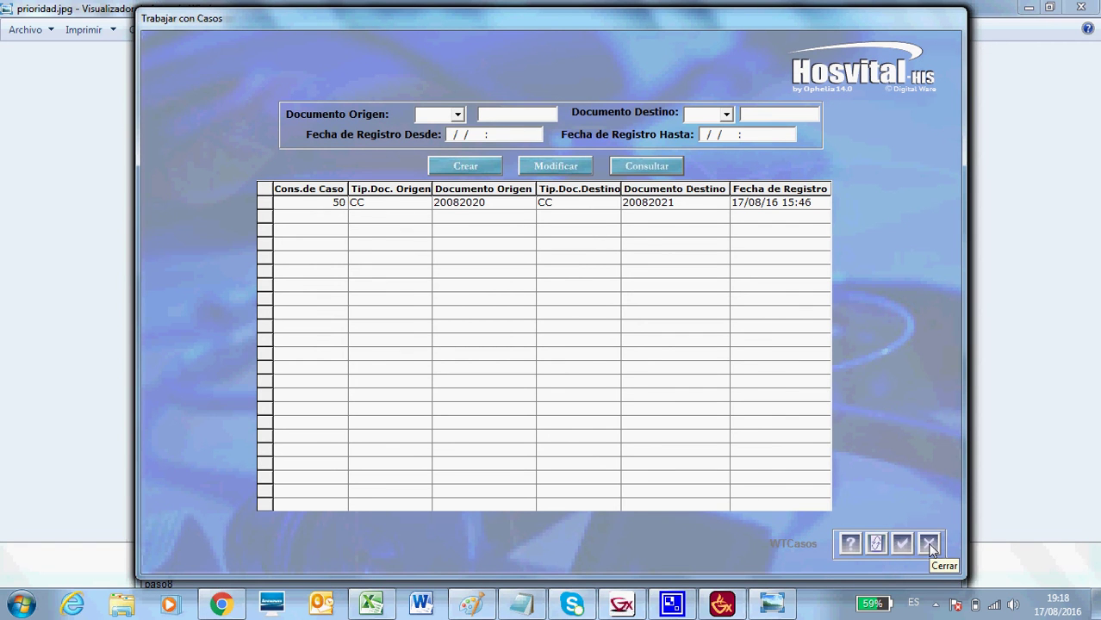
pyautogui.click(928, 545)
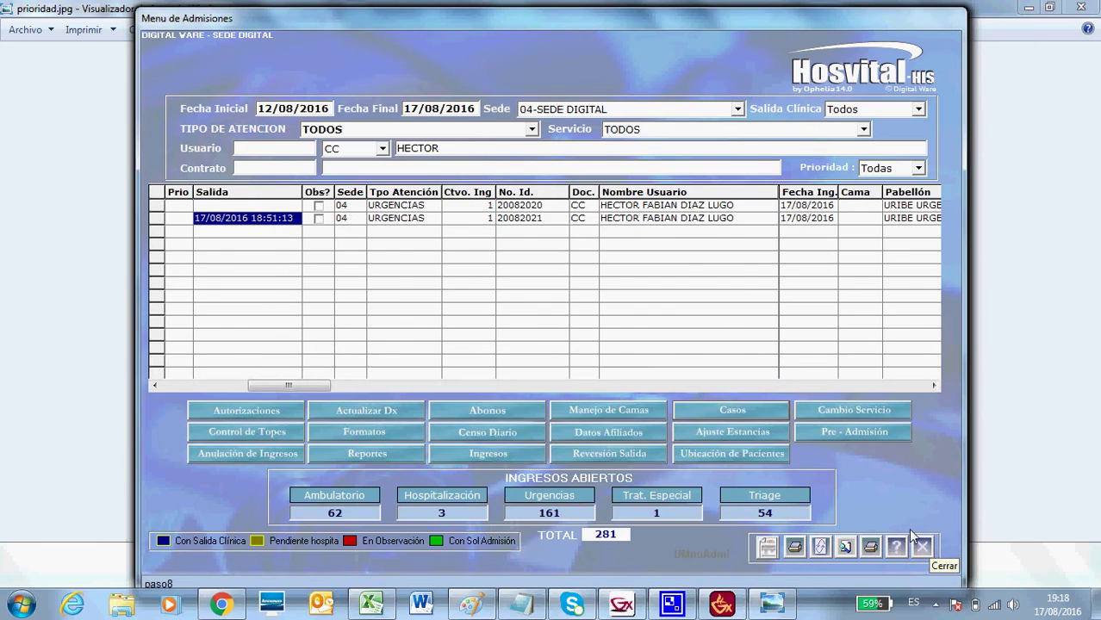
# Clear the Usuario name filter and refresh so all seven admissions are listed.
pyautogui.click(159, 208)
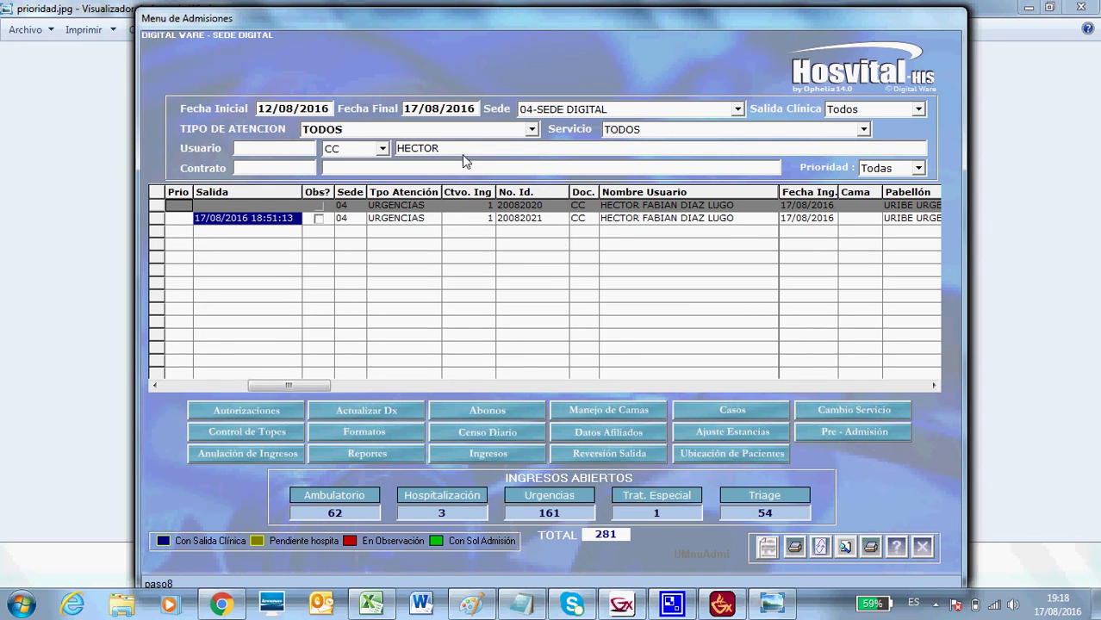
pyautogui.press('BackSpace')
pyautogui.press('BackSpace')
pyautogui.press('BackSpace')
pyautogui.press('BackSpace')
pyautogui.press('BackSpace')
pyautogui.press('BackSpace')
pyautogui.press('Return')
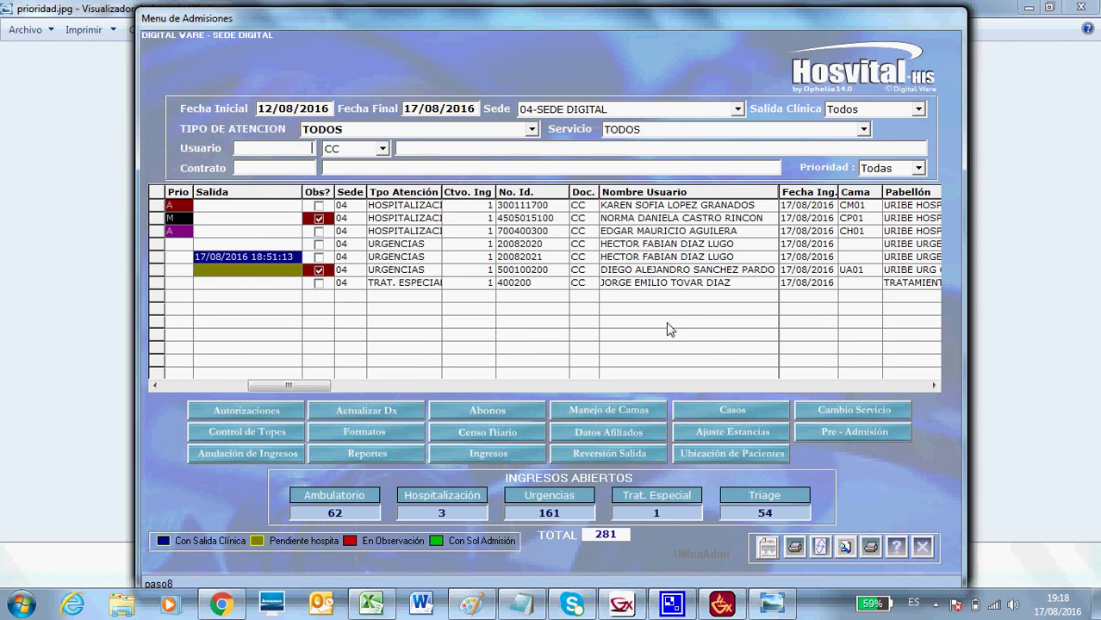
# Attempt Cambio Servicio on the hospitalization admission (refused), then open it for the second emergency admission.
pyautogui.click(152, 219)
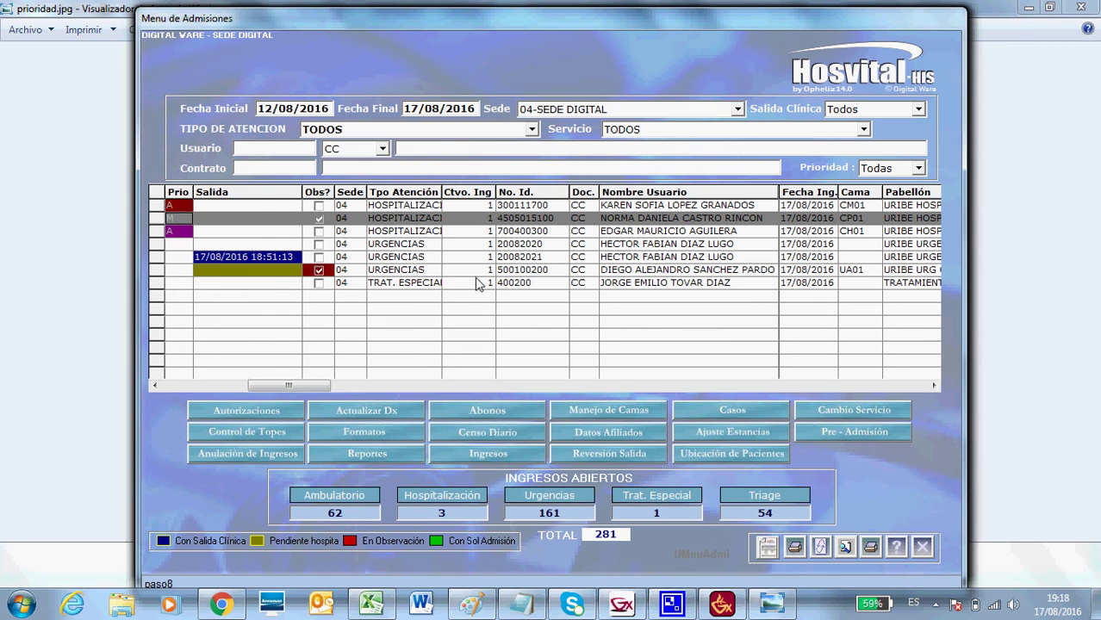
pyautogui.click(840, 413)
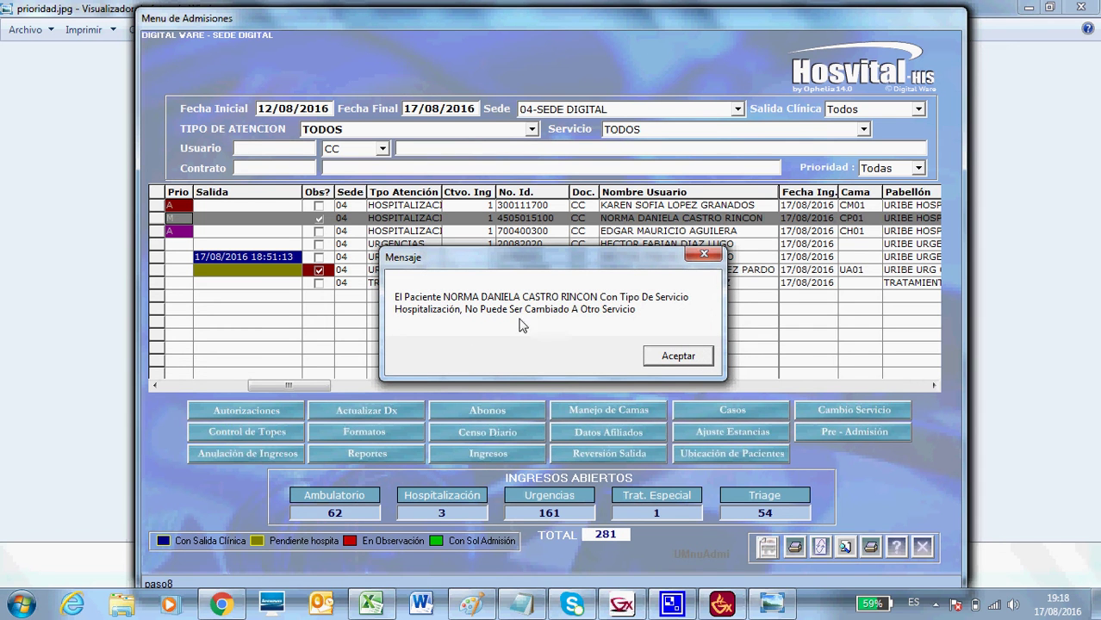
pyautogui.click(668, 353)
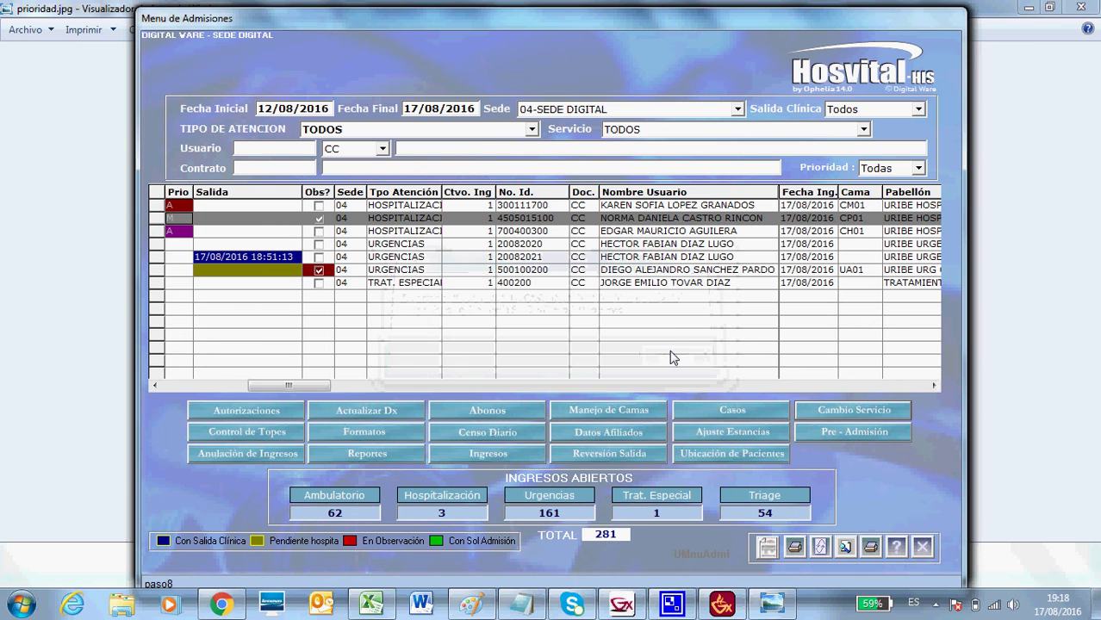
pyautogui.click(157, 257)
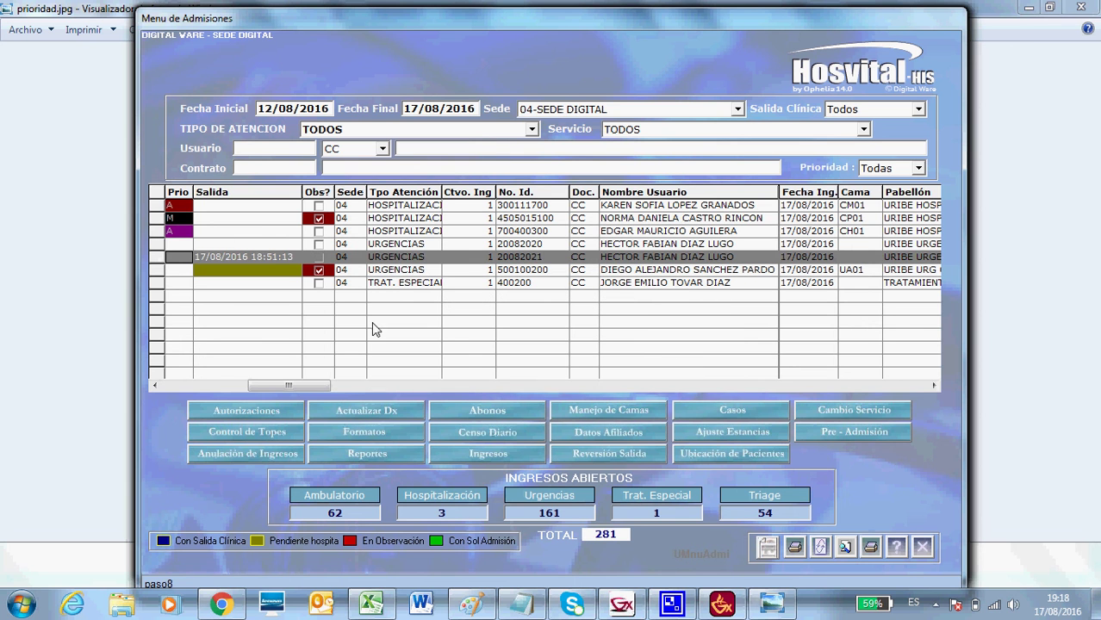
pyautogui.click(851, 410)
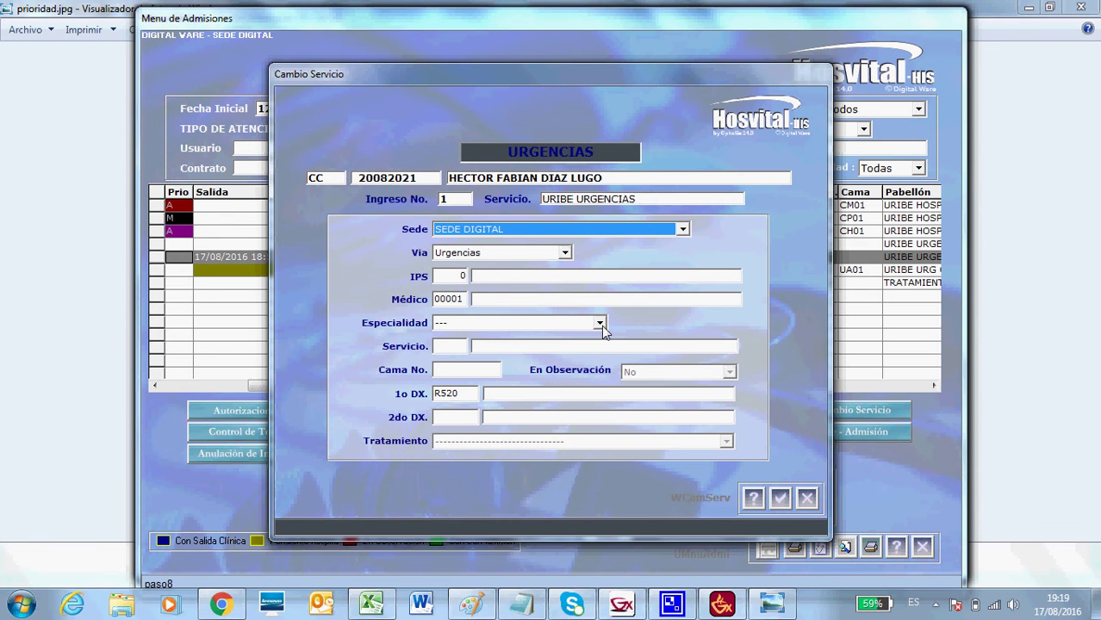
pyautogui.click(600, 325)
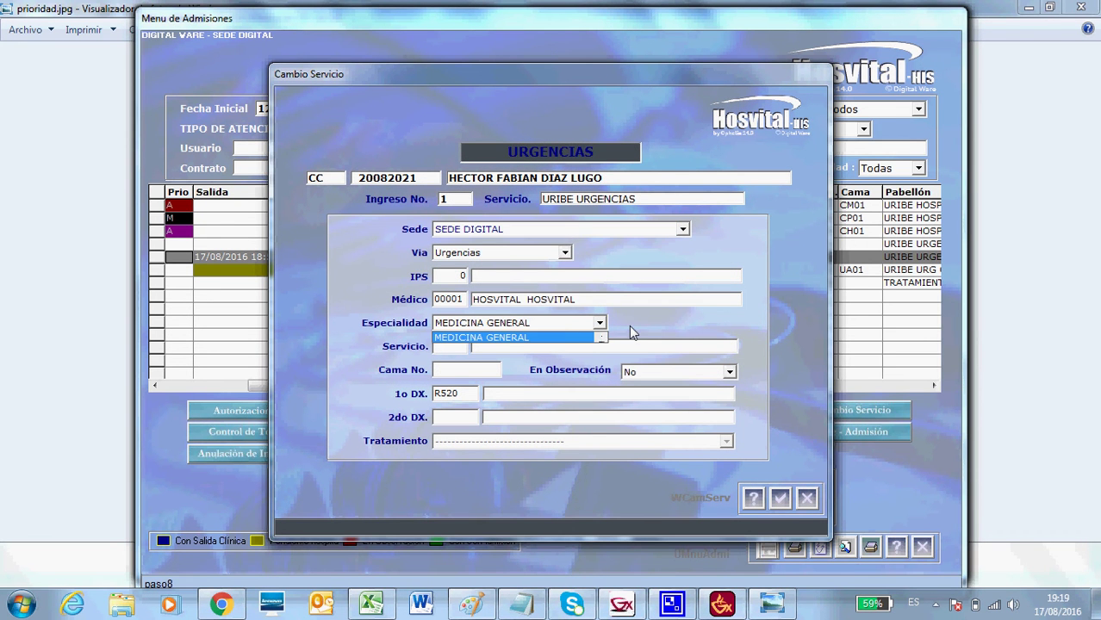
pyautogui.click(630, 327)
pyautogui.click(440, 347)
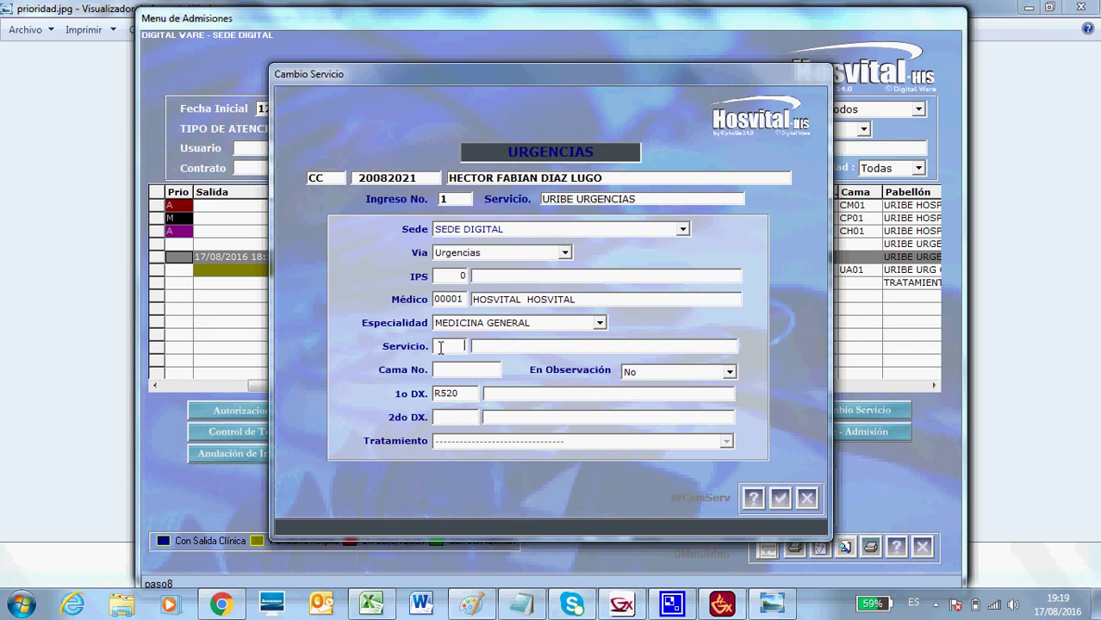
pyautogui.doubleClick(440, 346)
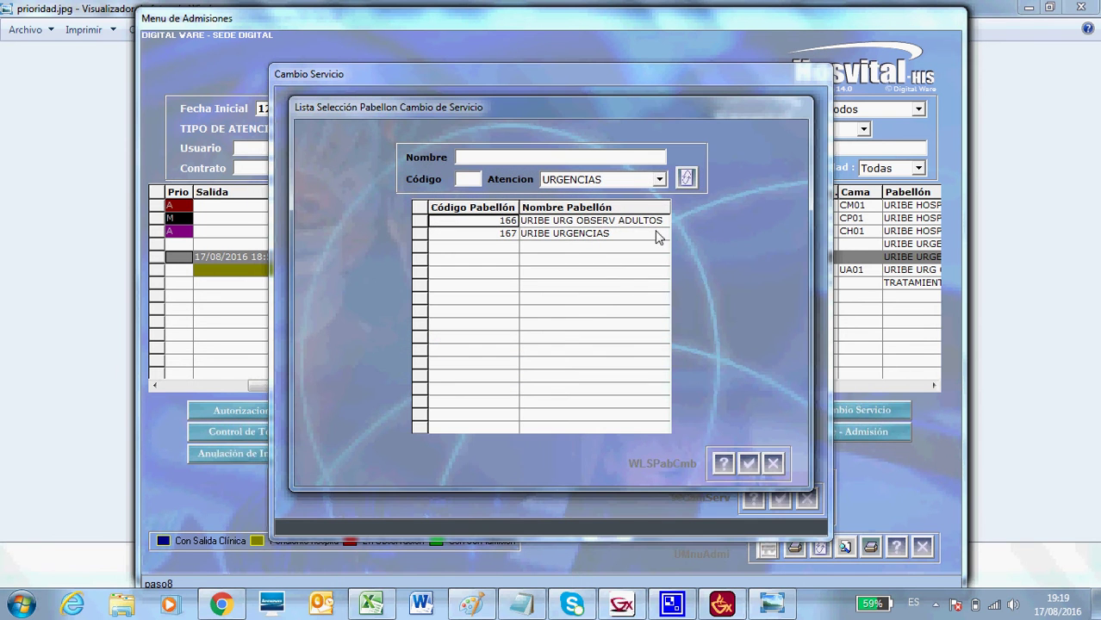
pyautogui.click(659, 180)
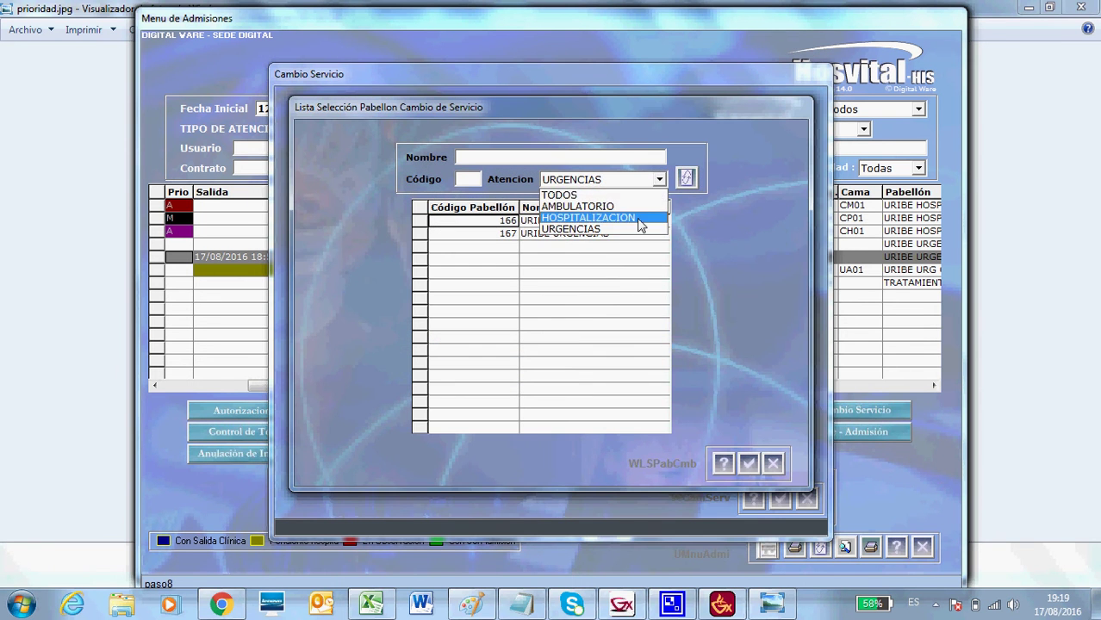
pyautogui.click(641, 226)
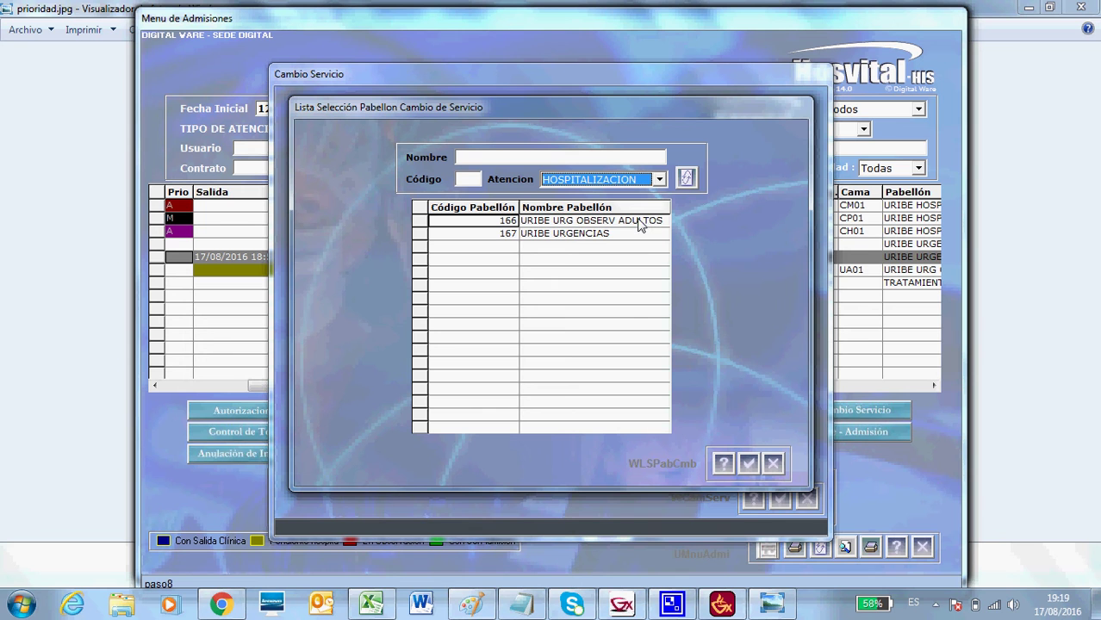
pyautogui.click(693, 181)
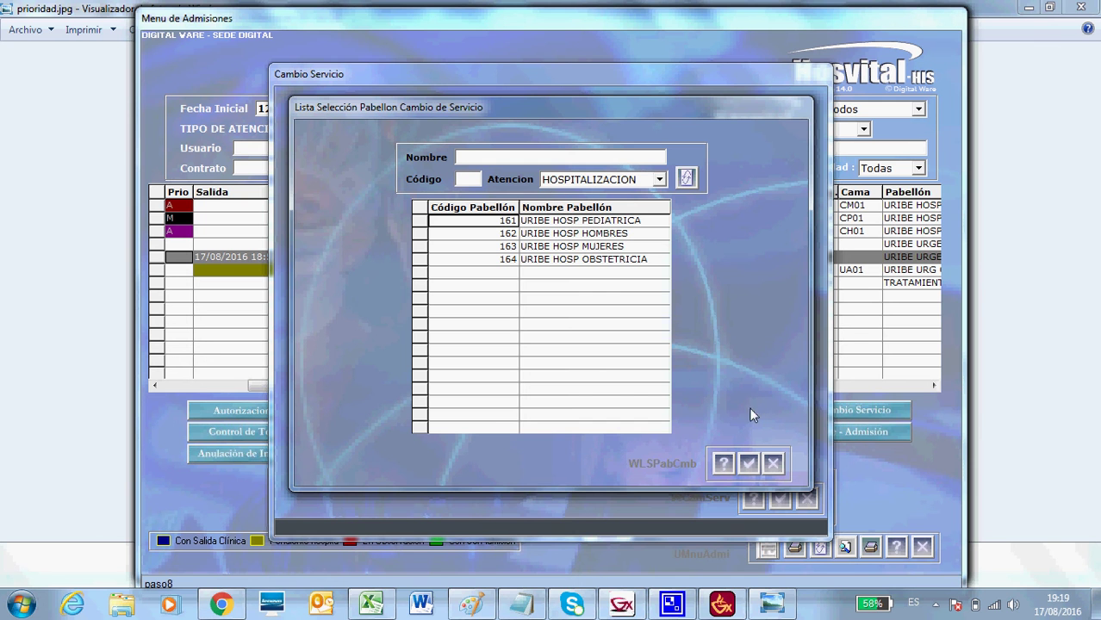
pyautogui.click(775, 465)
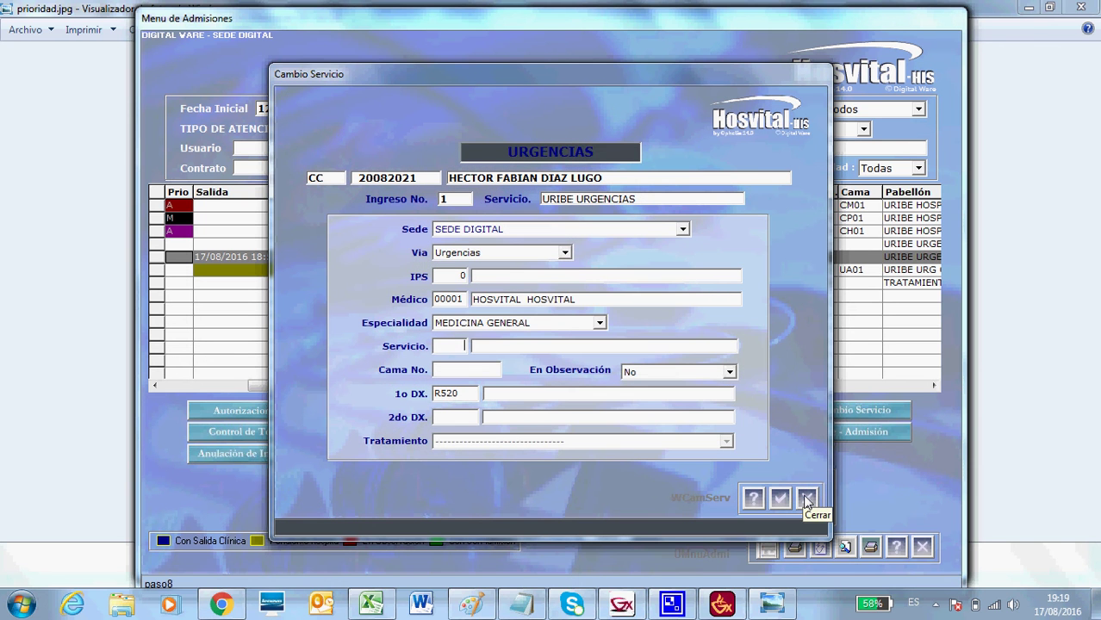
pyautogui.click(805, 498)
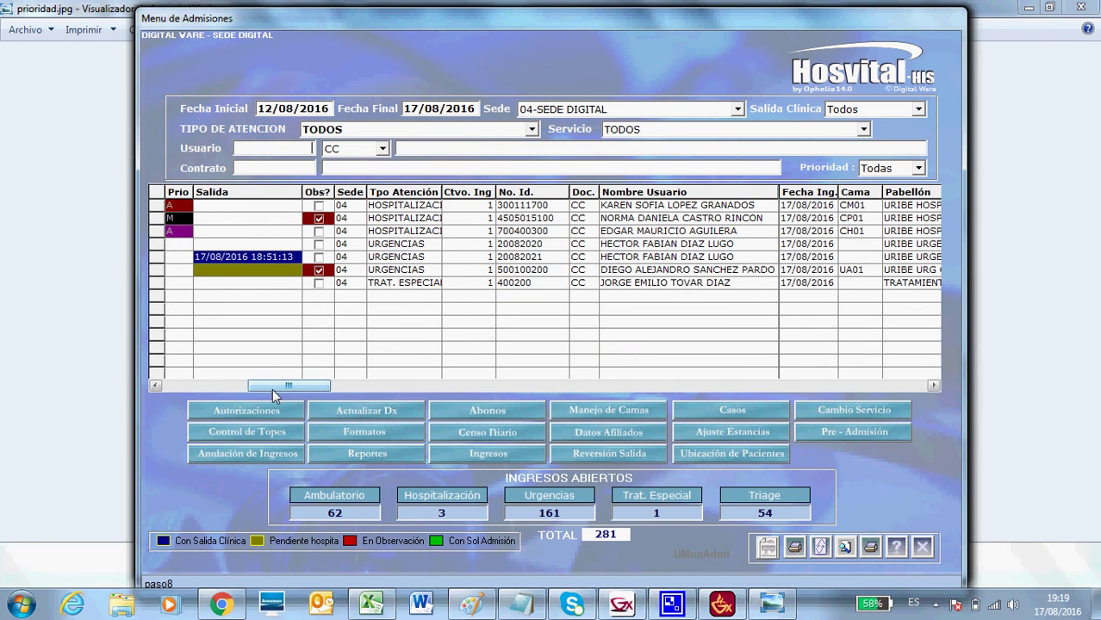
# Open and close Control de Copagos for the first patient, then reopen via Control de Topes and close.
pyautogui.click(265, 438)
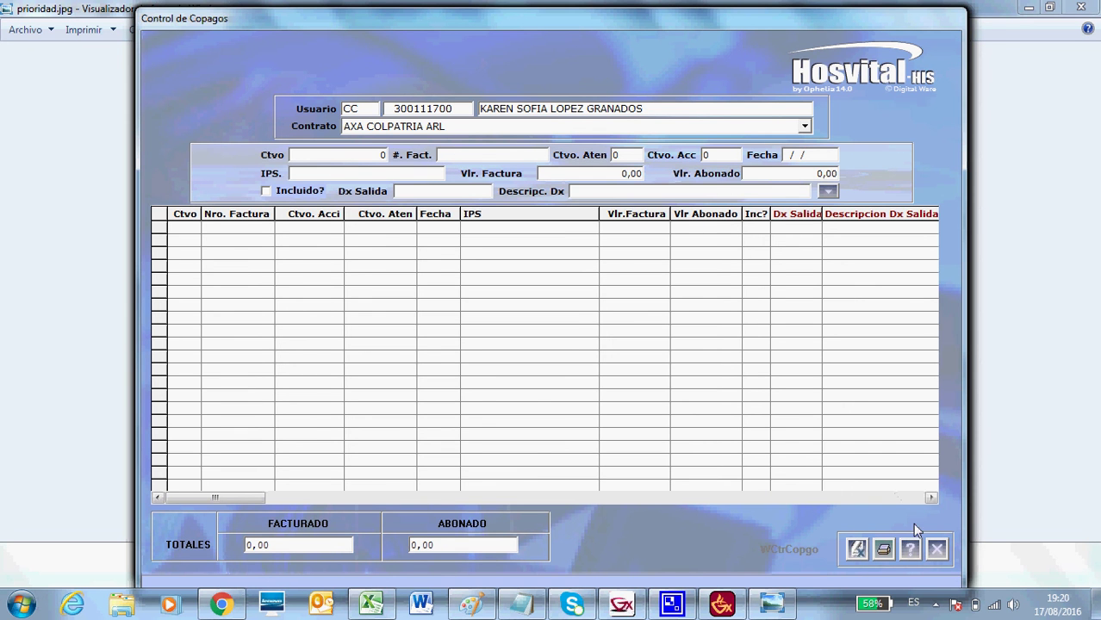
pyautogui.click(938, 551)
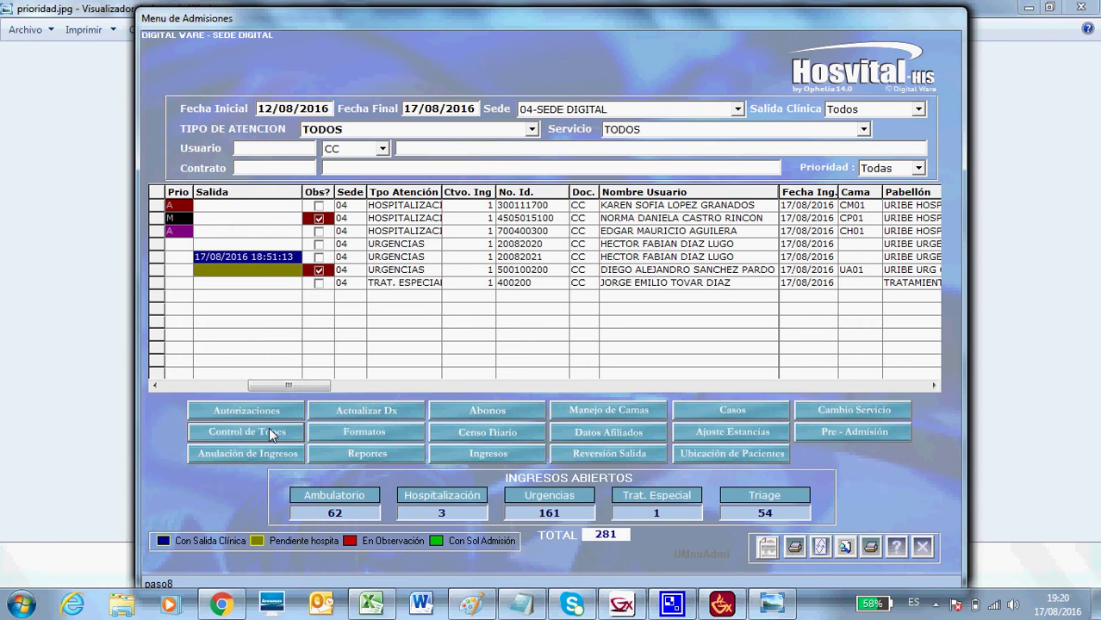
pyautogui.click(271, 433)
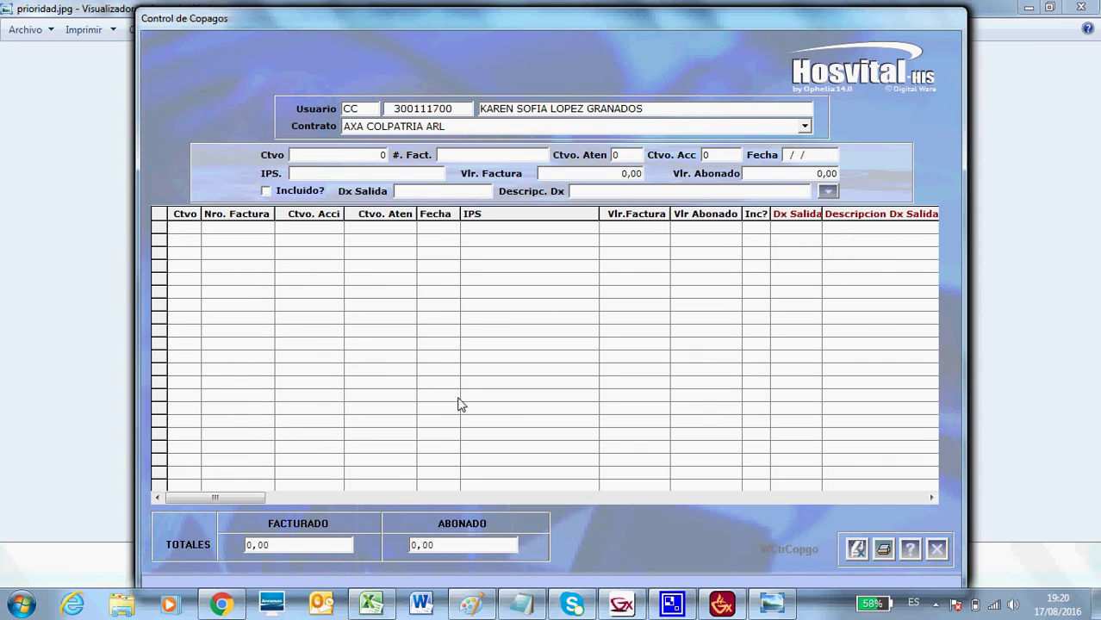
pyautogui.click(938, 551)
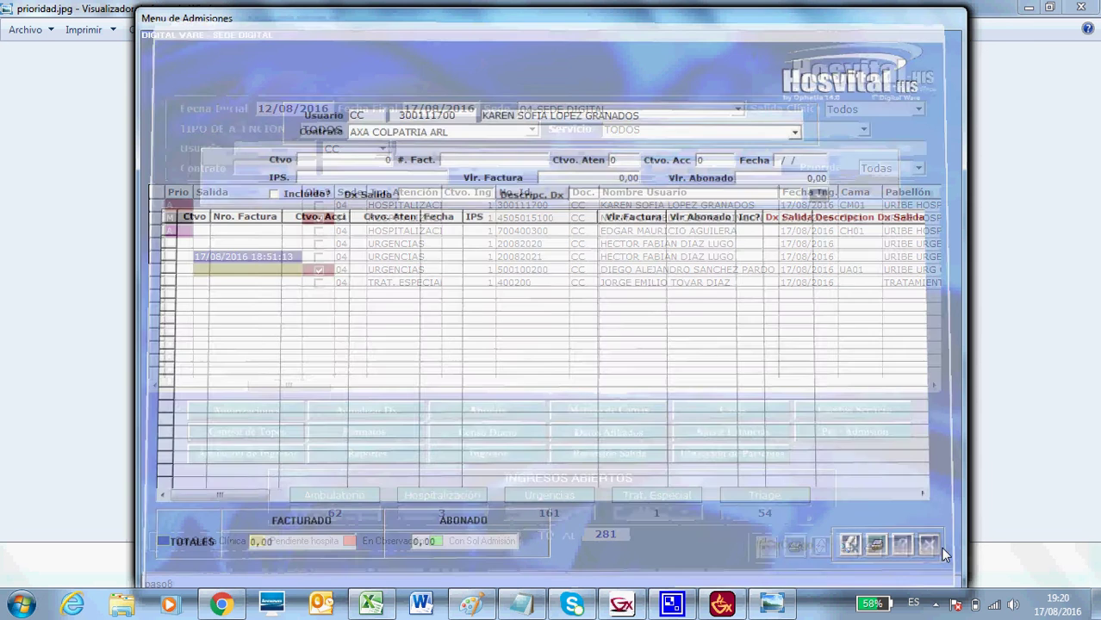
# Generate the Informe ATEP PDF from Formatos for the second patient's admission, then close Adobe Reader.
pyautogui.click(343, 437)
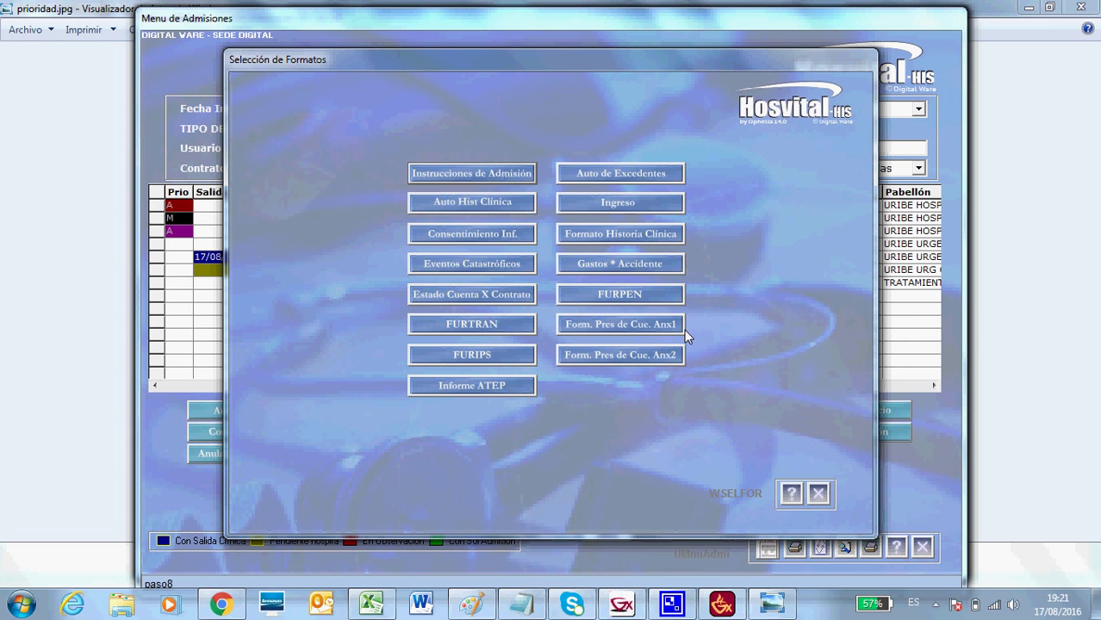
pyautogui.click(820, 496)
pyautogui.click(156, 219)
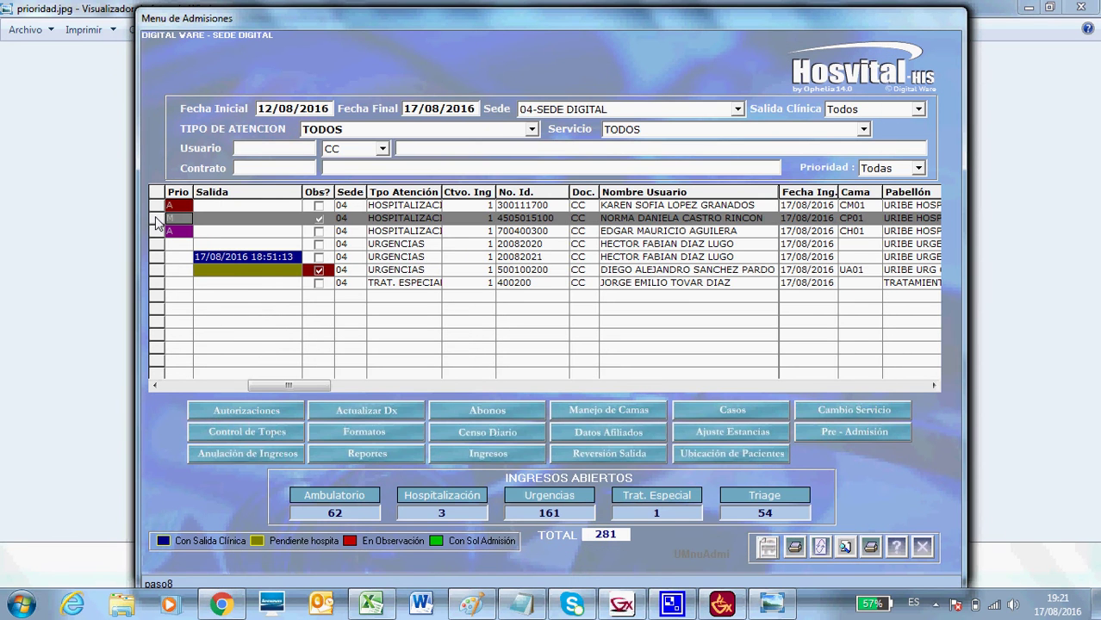
pyautogui.click(397, 430)
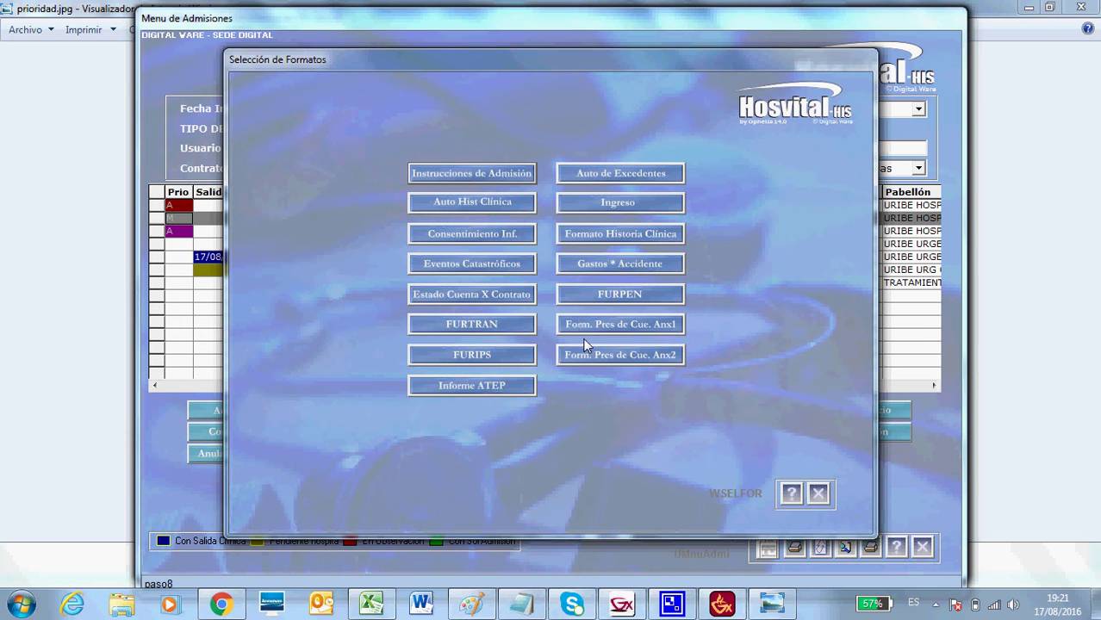
pyautogui.click(495, 385)
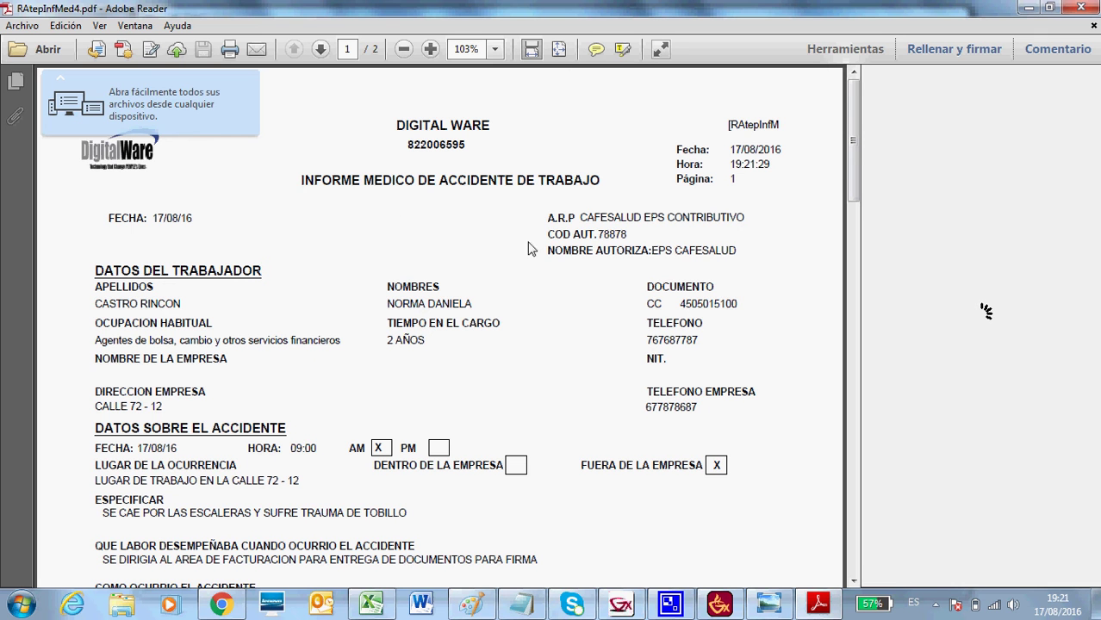
pyautogui.click(1081, 8)
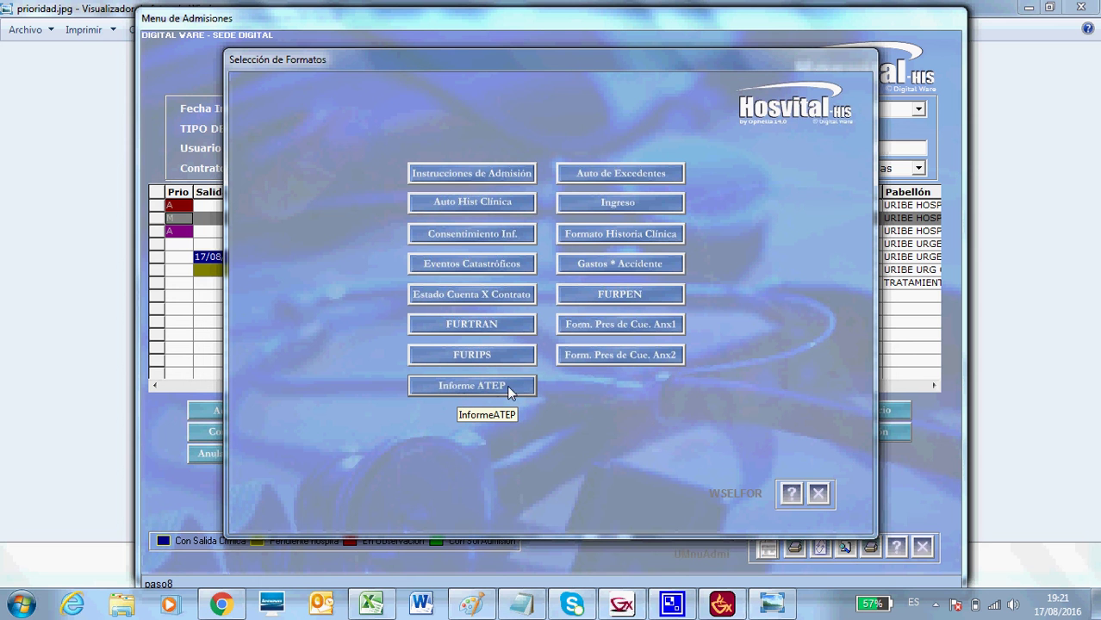
# Close the formats list and open Censo Diario, keeping Diagnostico Clinico, SEDE DIGITAL and TODOS LOS PABELLONES.
pyautogui.click(818, 494)
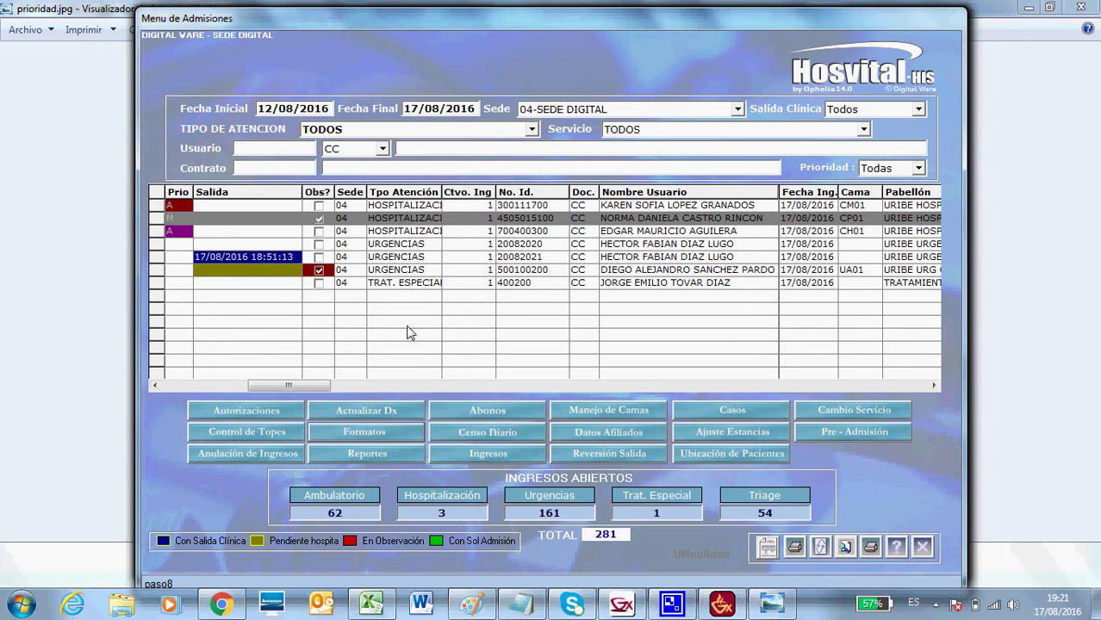
pyautogui.click(471, 436)
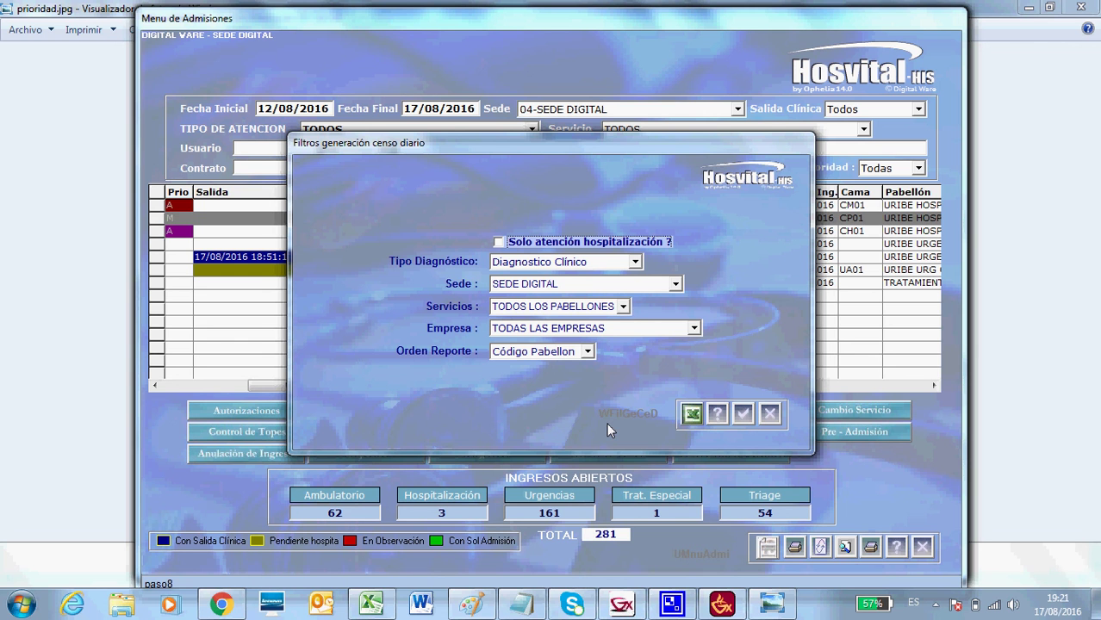
pyautogui.click(637, 263)
pyautogui.click(637, 263)
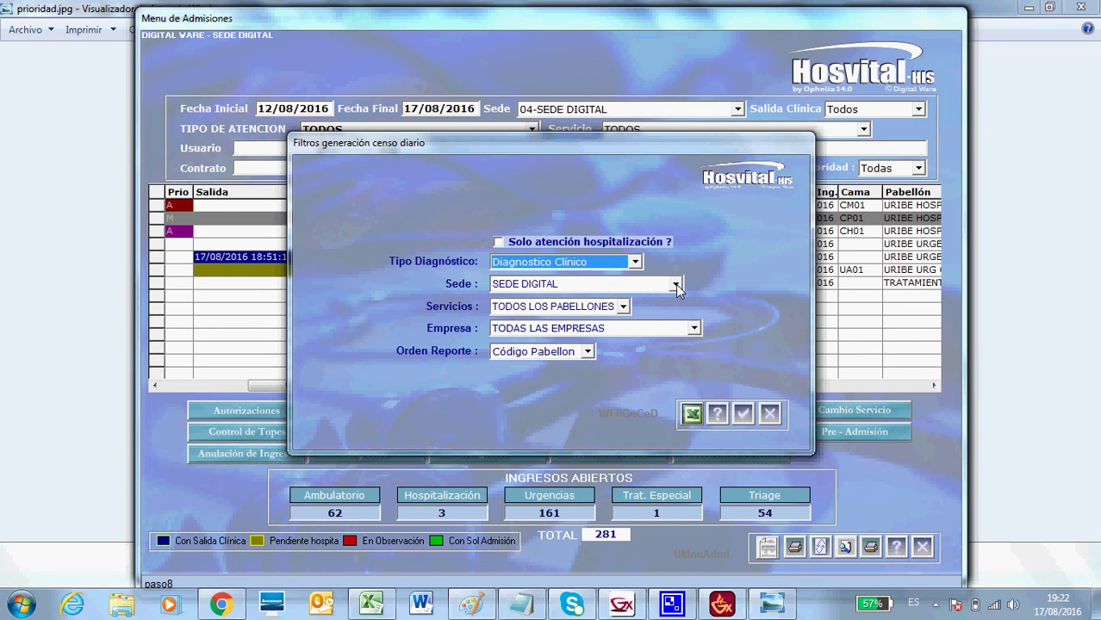
pyautogui.click(675, 285)
pyautogui.click(676, 285)
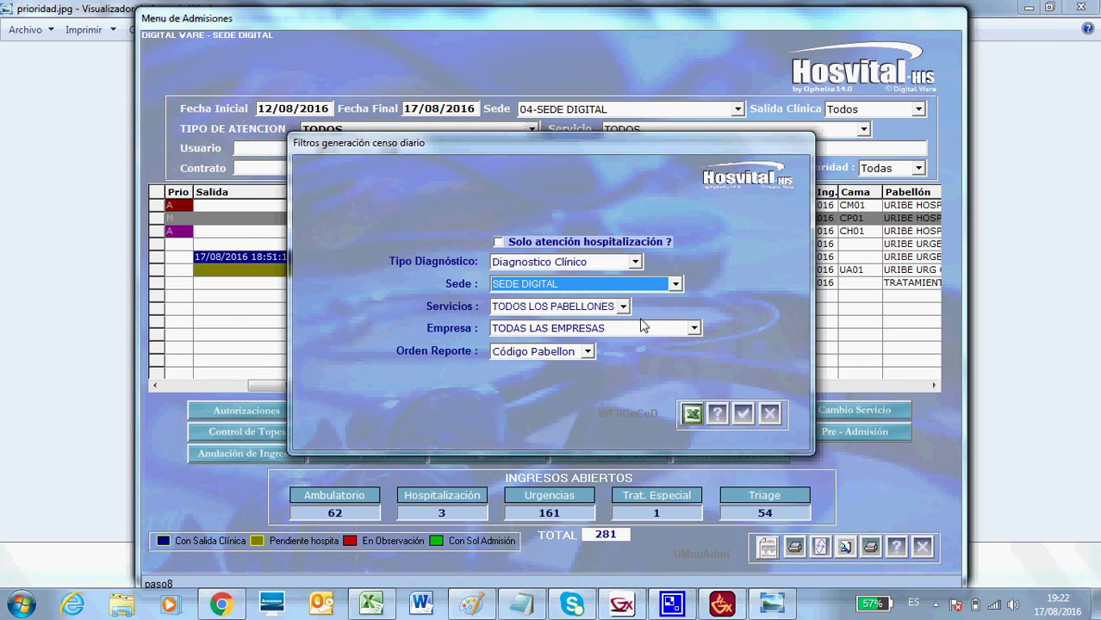
pyautogui.click(623, 307)
pyautogui.click(625, 316)
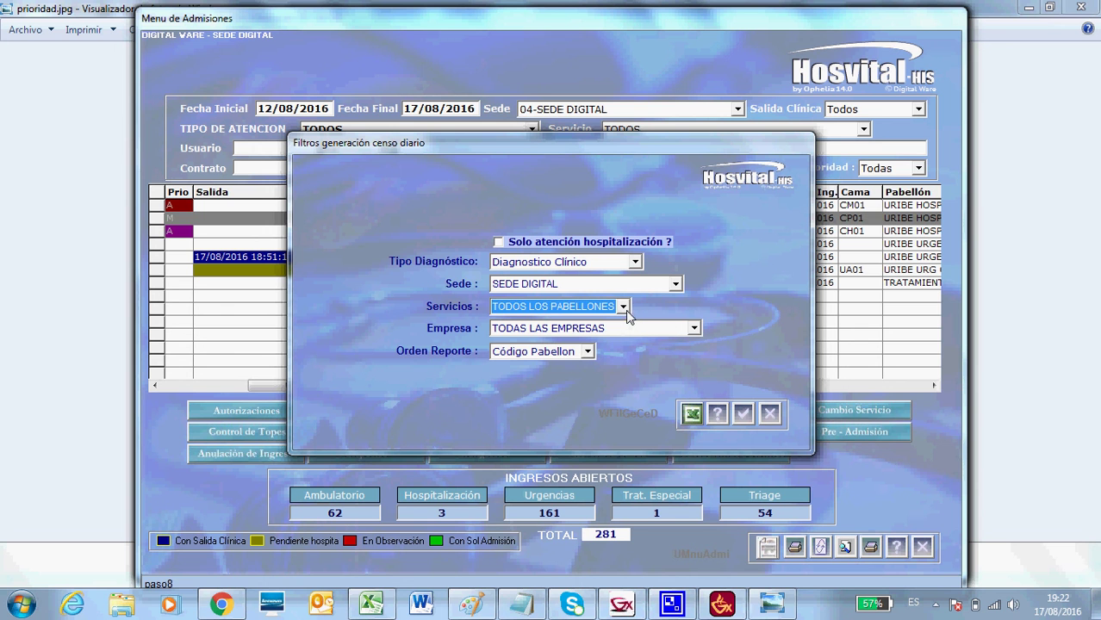
# Keep TODAS LAS EMPRESAS and Código Pabellon ordering, tick hospitalized-only, close unrun, and select the fourth admission.
pyautogui.click(694, 330)
pyautogui.click(694, 333)
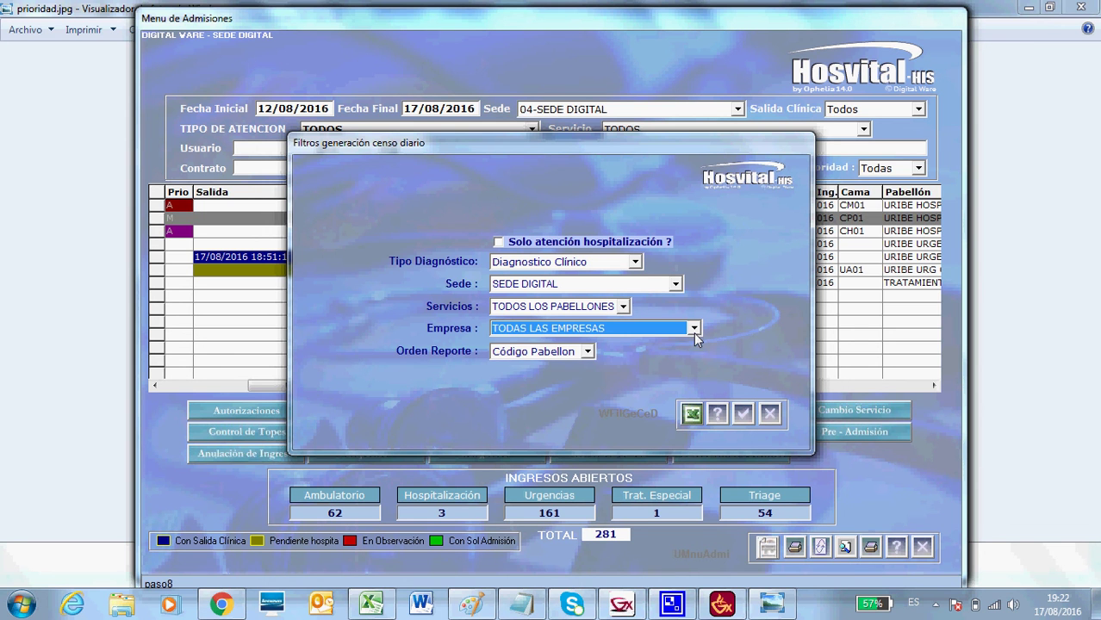
pyautogui.click(588, 352)
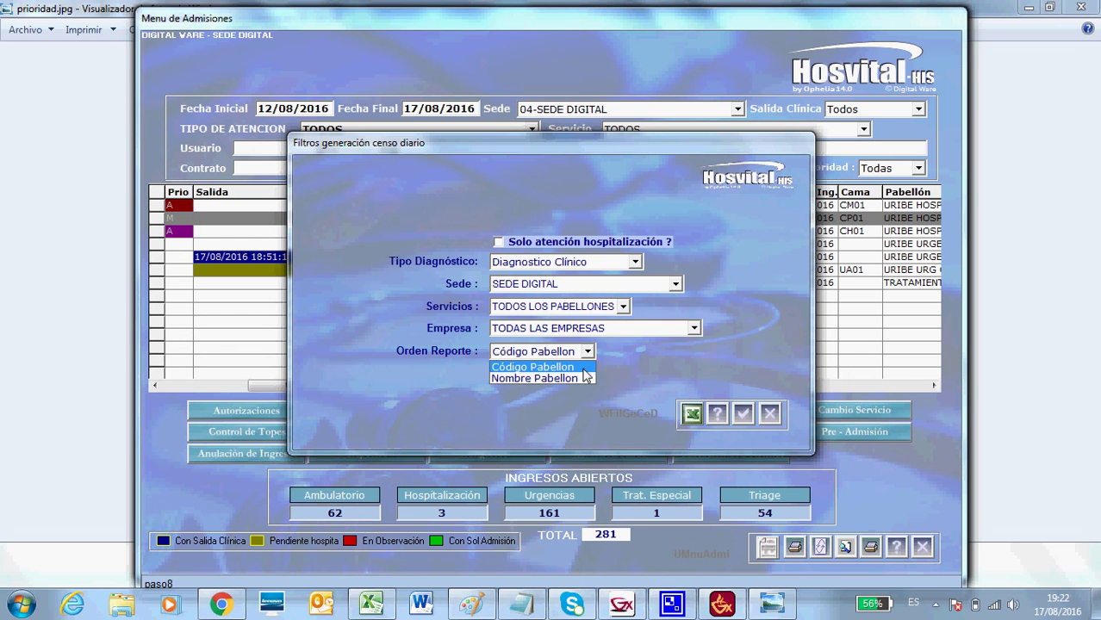
pyautogui.click(605, 373)
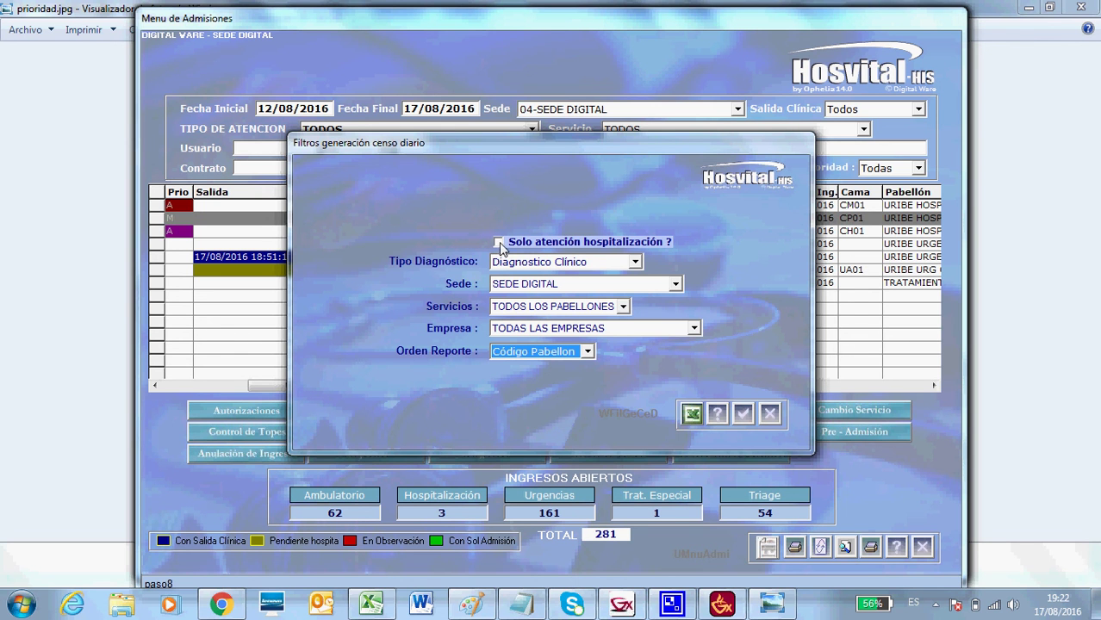
pyautogui.click(500, 245)
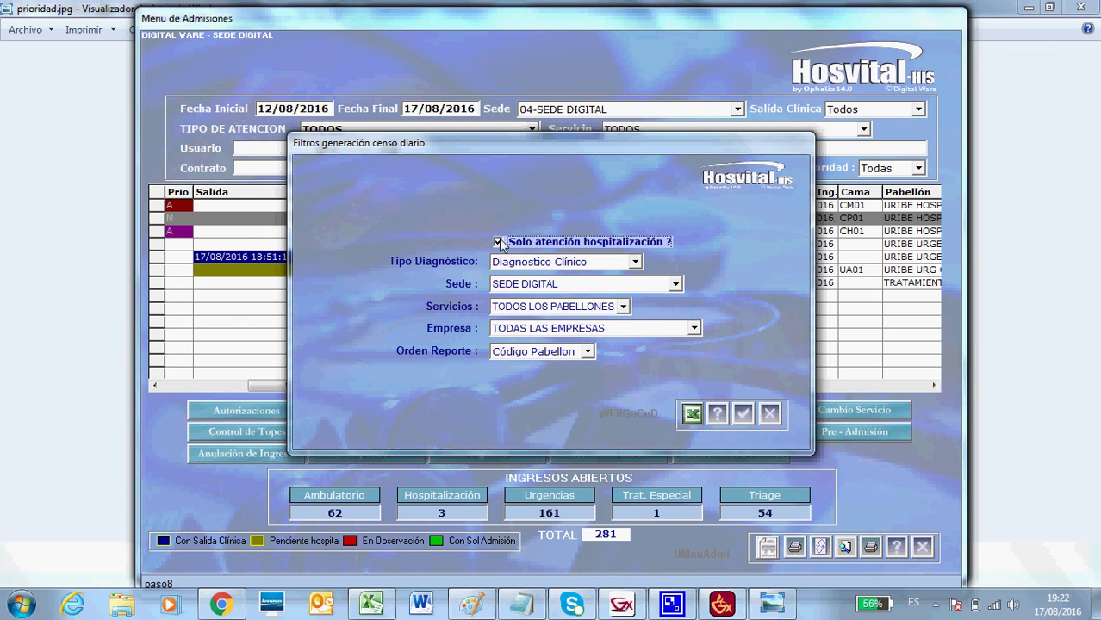
pyautogui.click(768, 416)
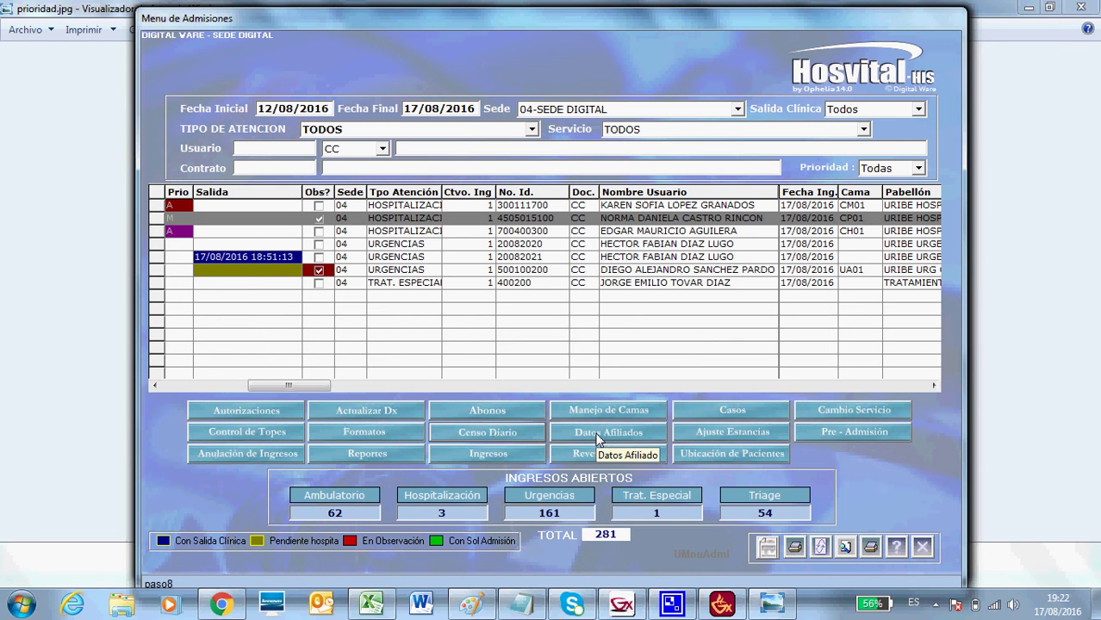
pyautogui.click(158, 245)
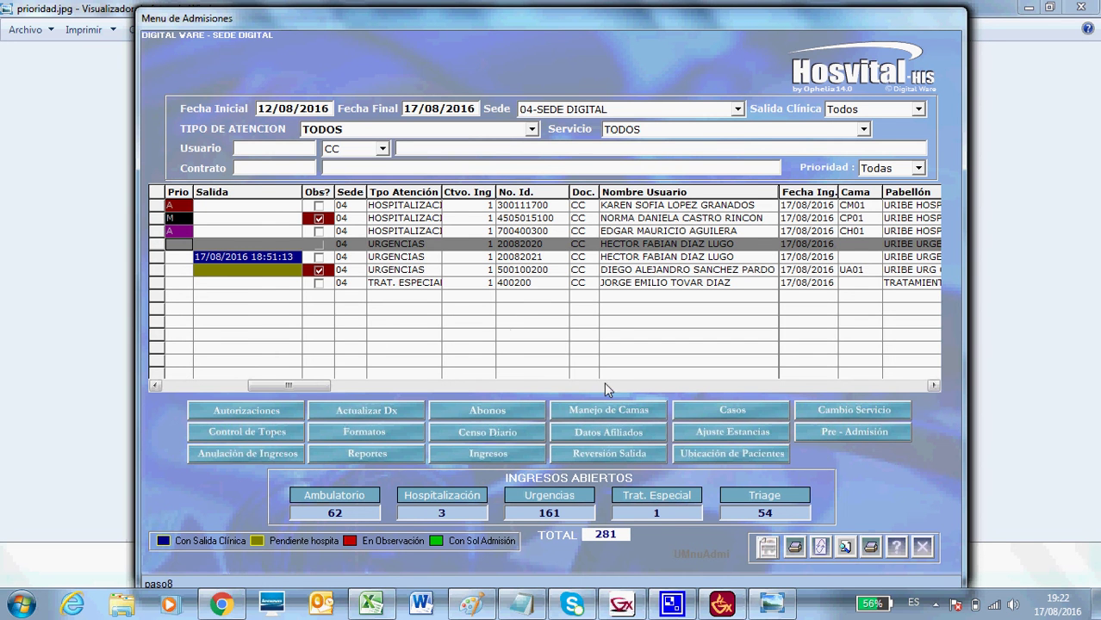
pyautogui.click(611, 435)
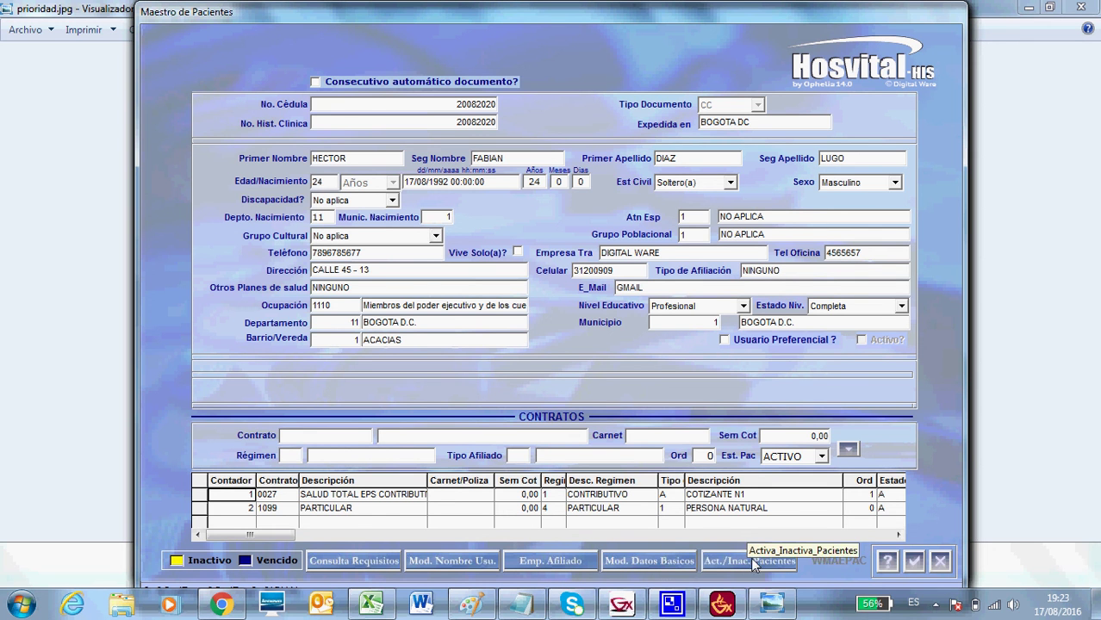
pyautogui.click(939, 561)
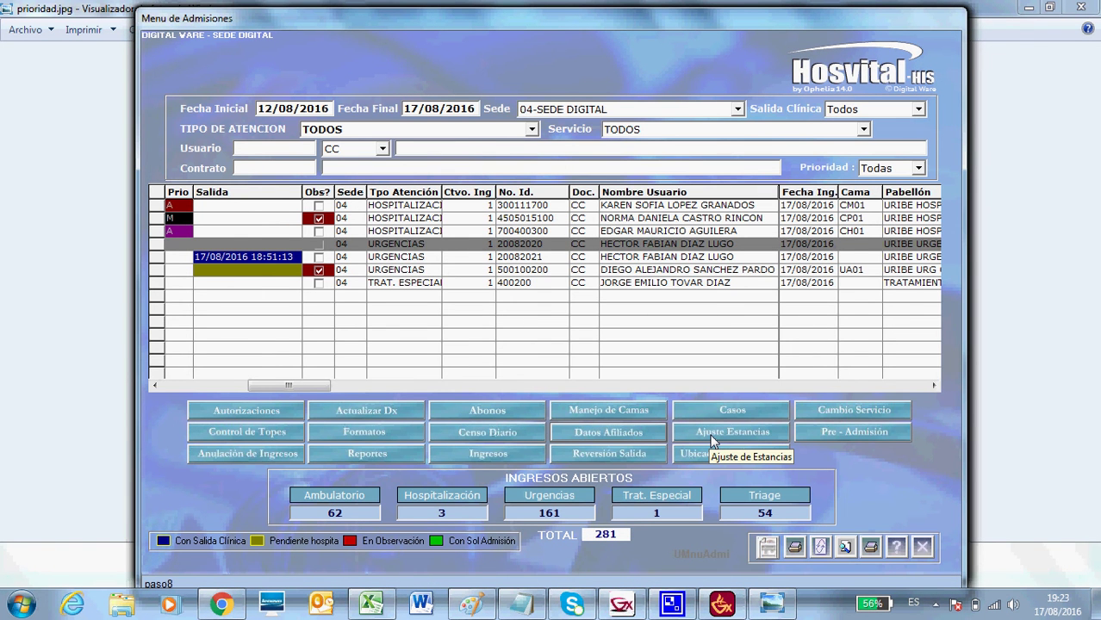
pyautogui.click(712, 440)
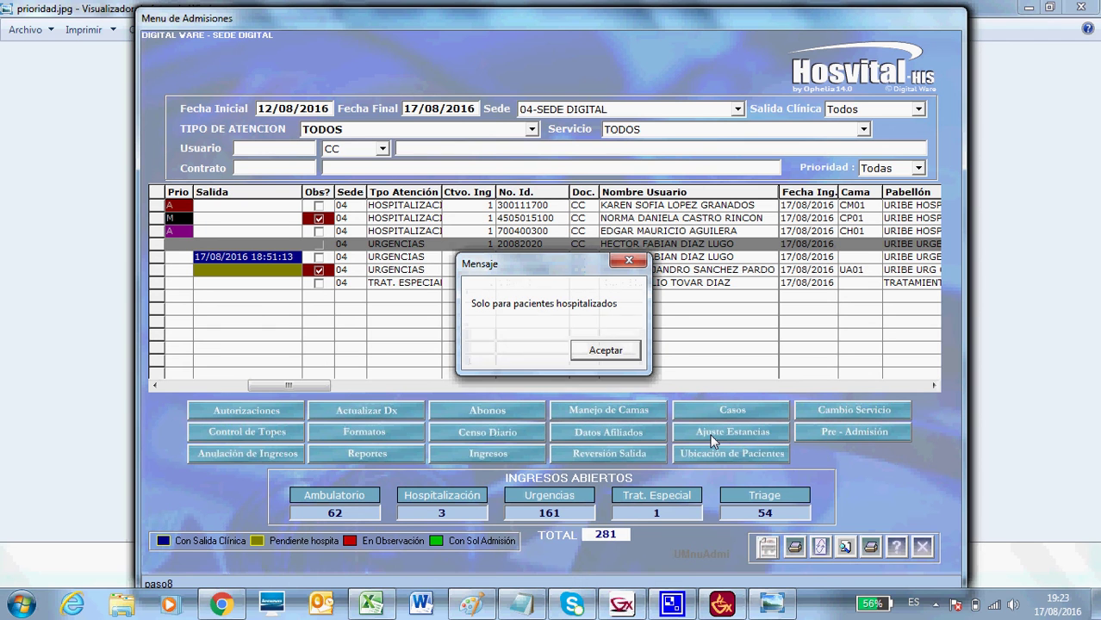
pyautogui.click(606, 350)
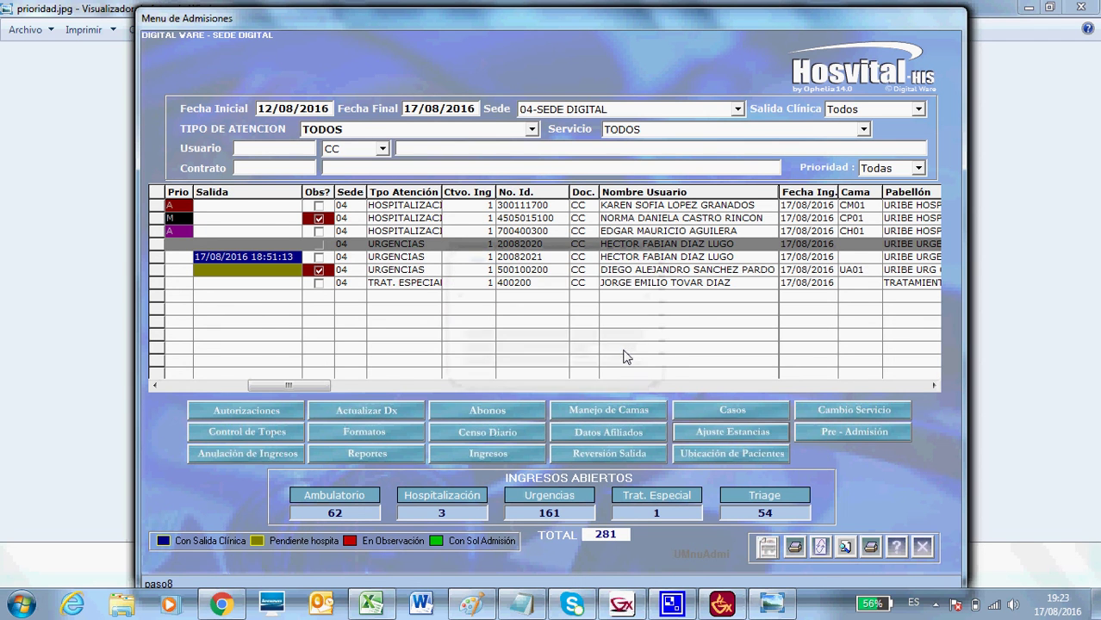
pyautogui.click(159, 232)
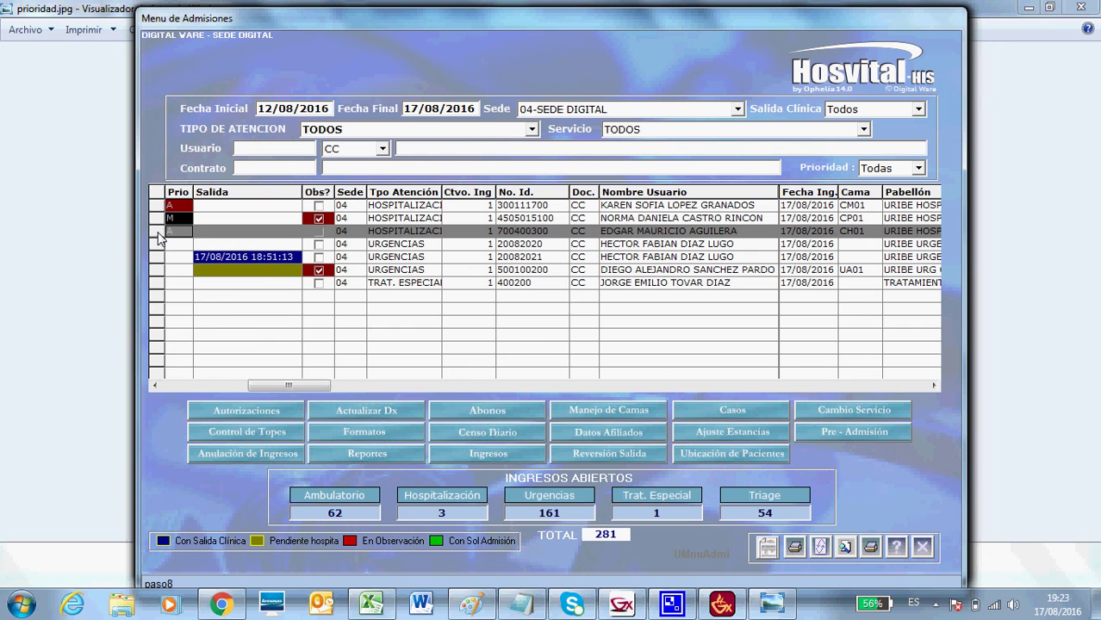
pyautogui.click(763, 433)
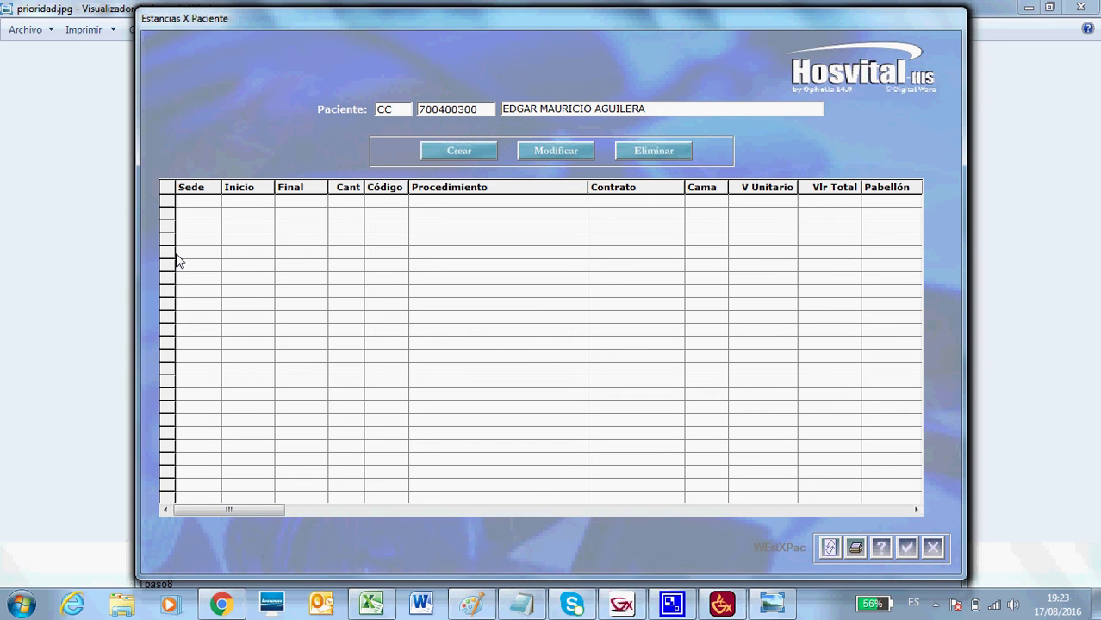
pyautogui.click(463, 151)
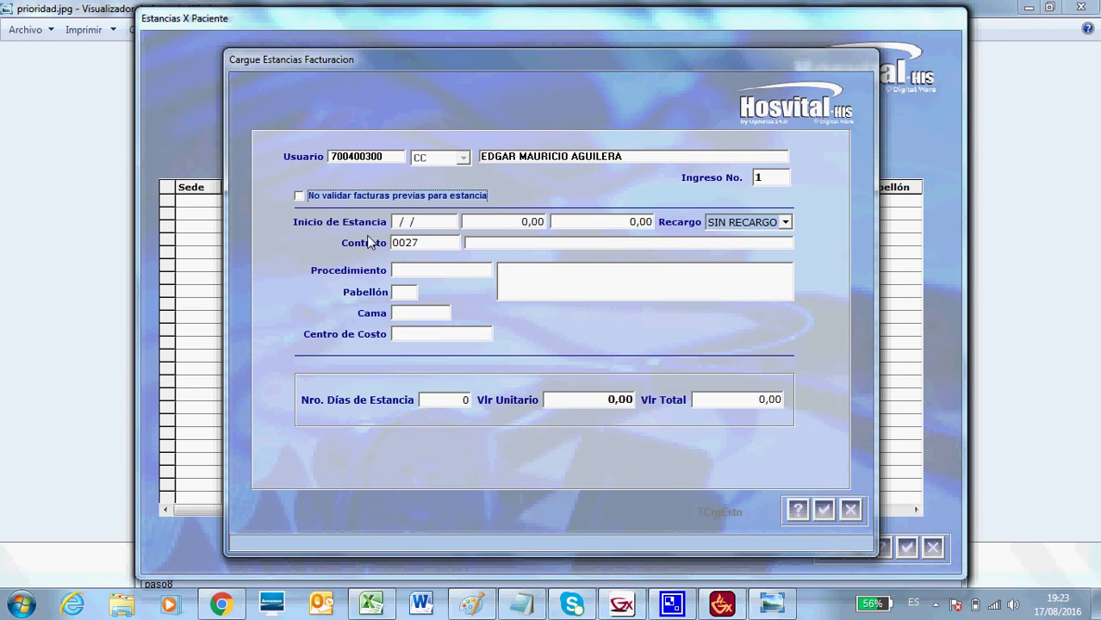
pyautogui.click(421, 242)
pyautogui.click(857, 508)
pyautogui.click(932, 548)
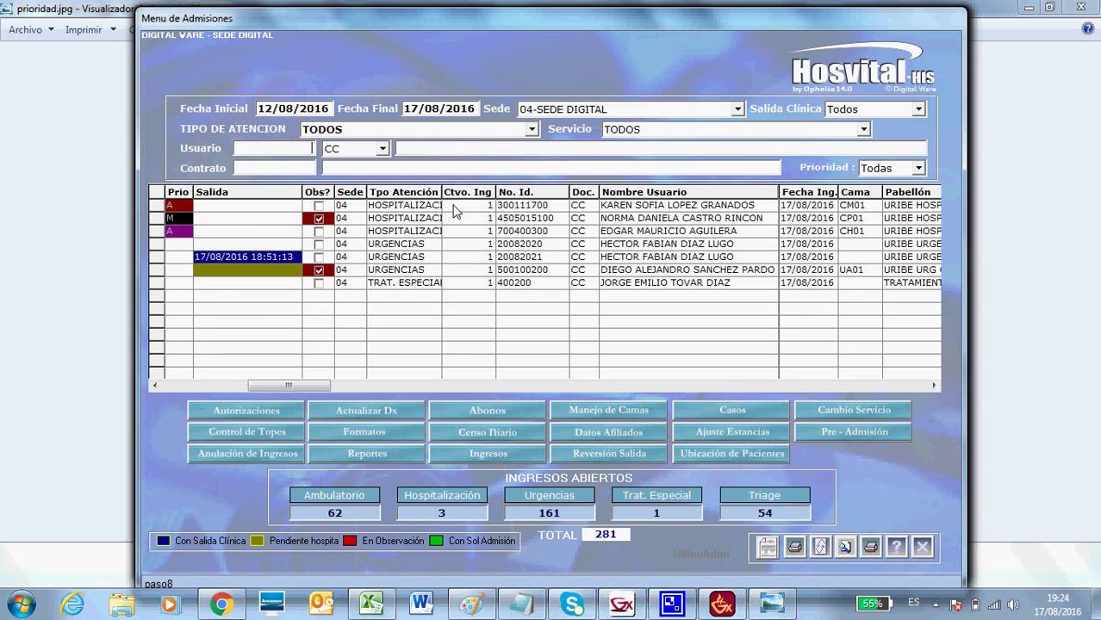
pyautogui.write('8999')
pyautogui.click(385, 150)
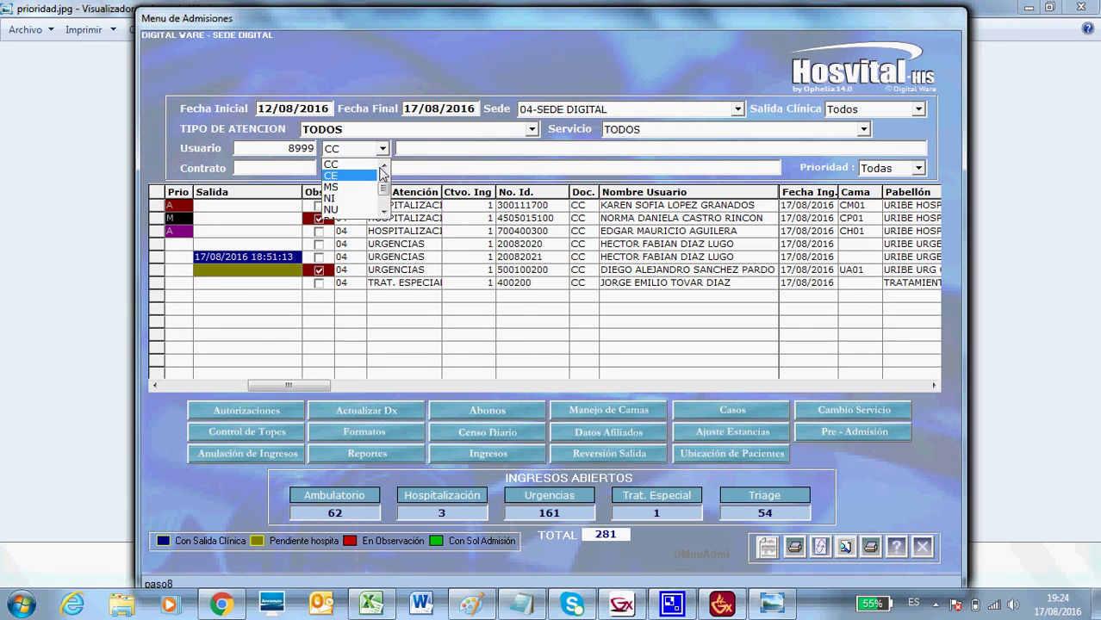
pyautogui.click(372, 167)
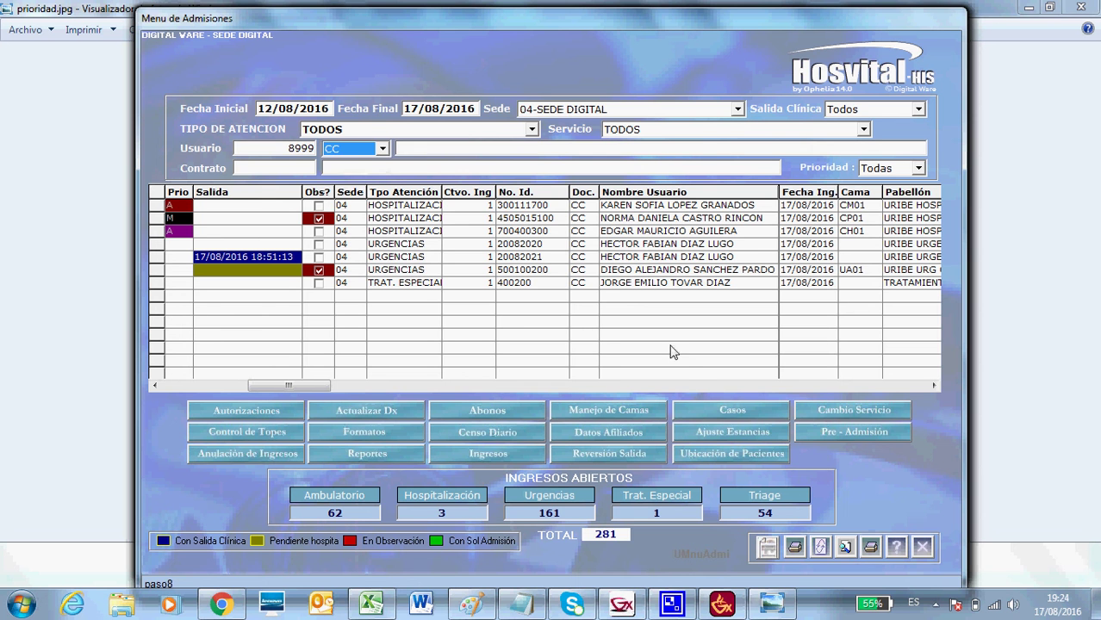
pyautogui.click(830, 434)
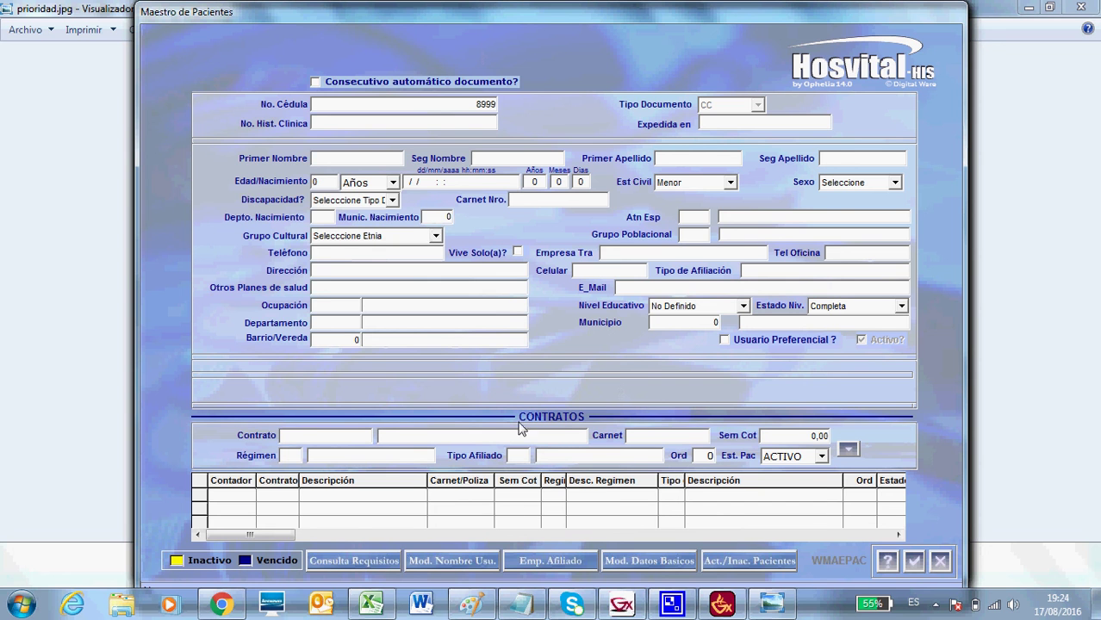
pyautogui.click(941, 562)
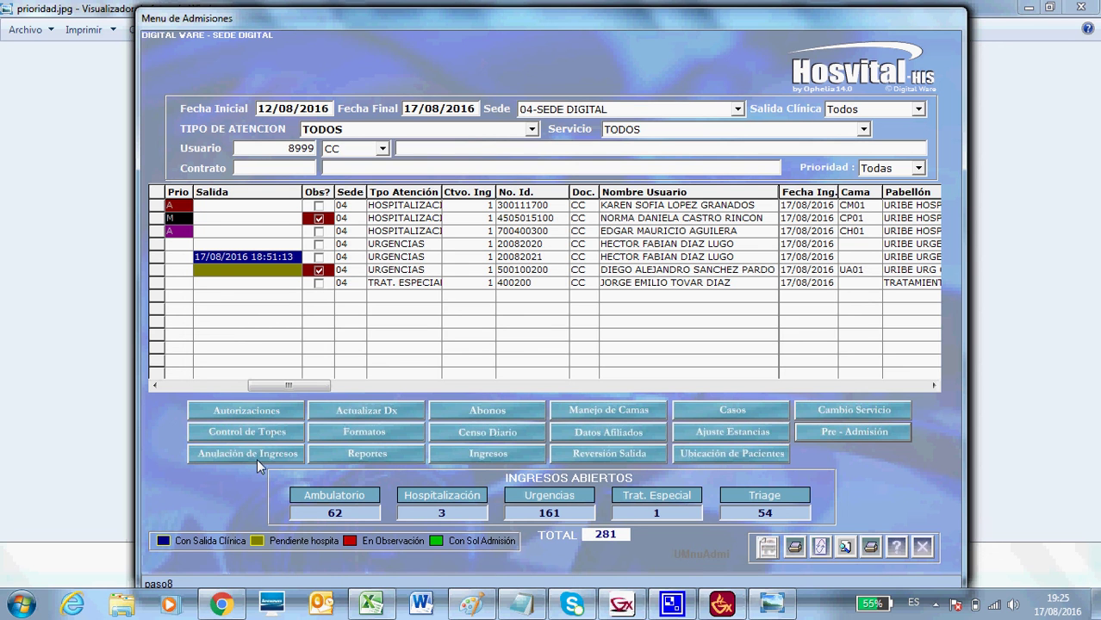
pyautogui.click(382, 454)
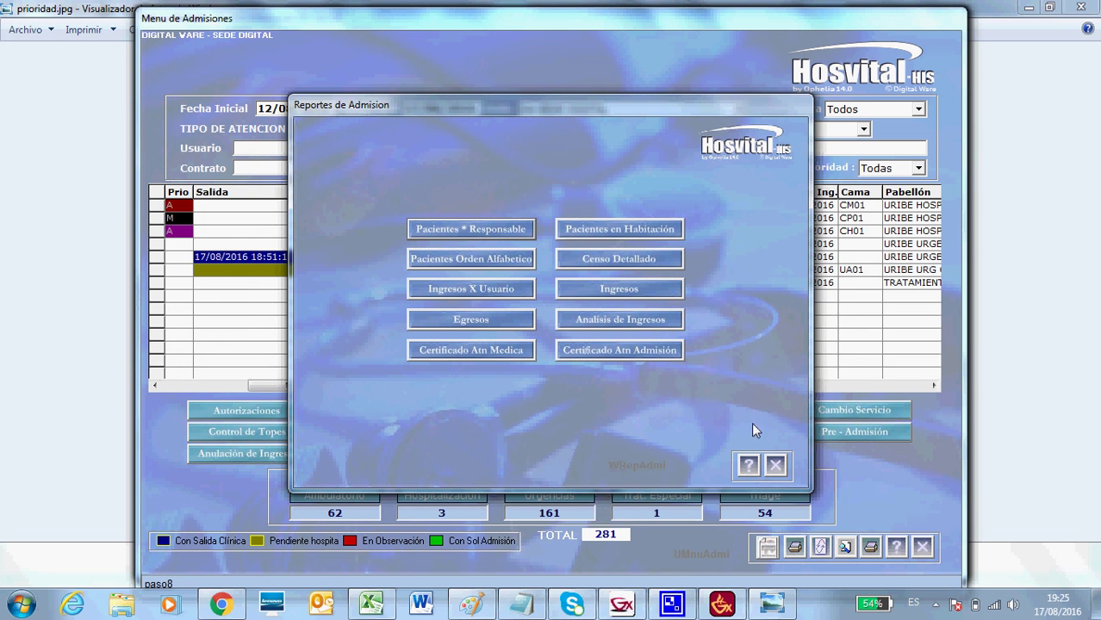
pyautogui.click(776, 466)
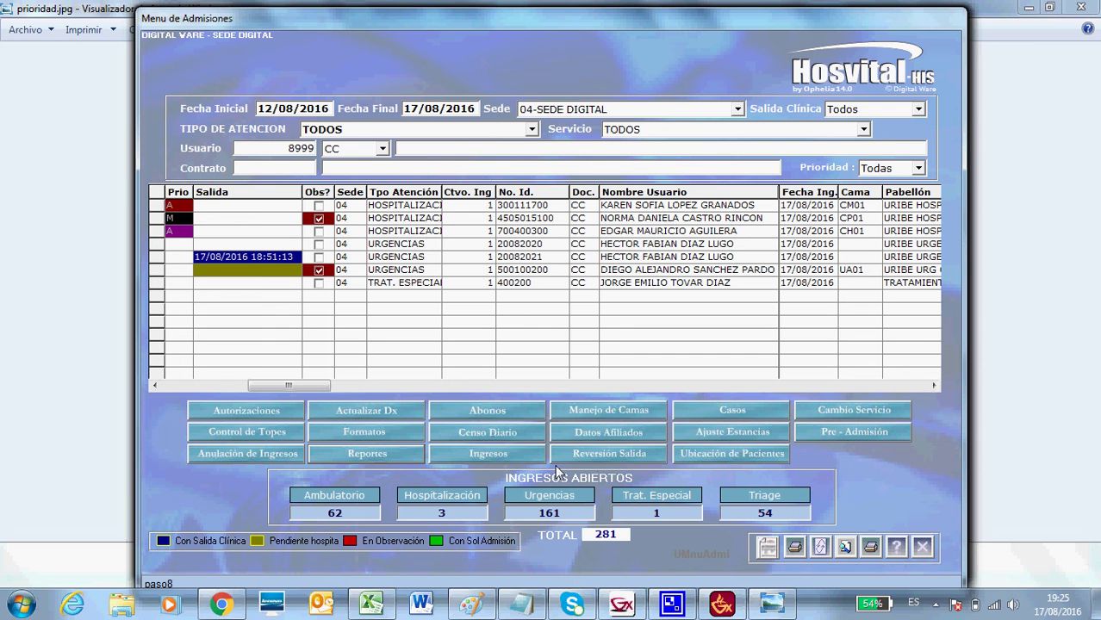
# Open and refresh the Ingresos patient admissions list, closing and reopening it once.
pyautogui.click(501, 455)
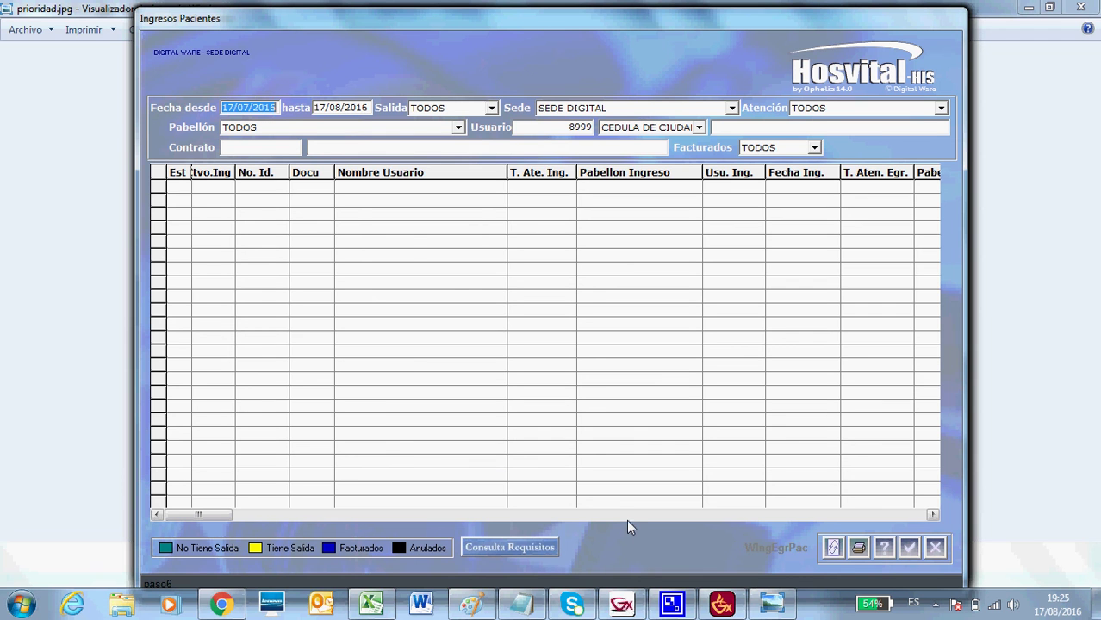
pyautogui.click(835, 552)
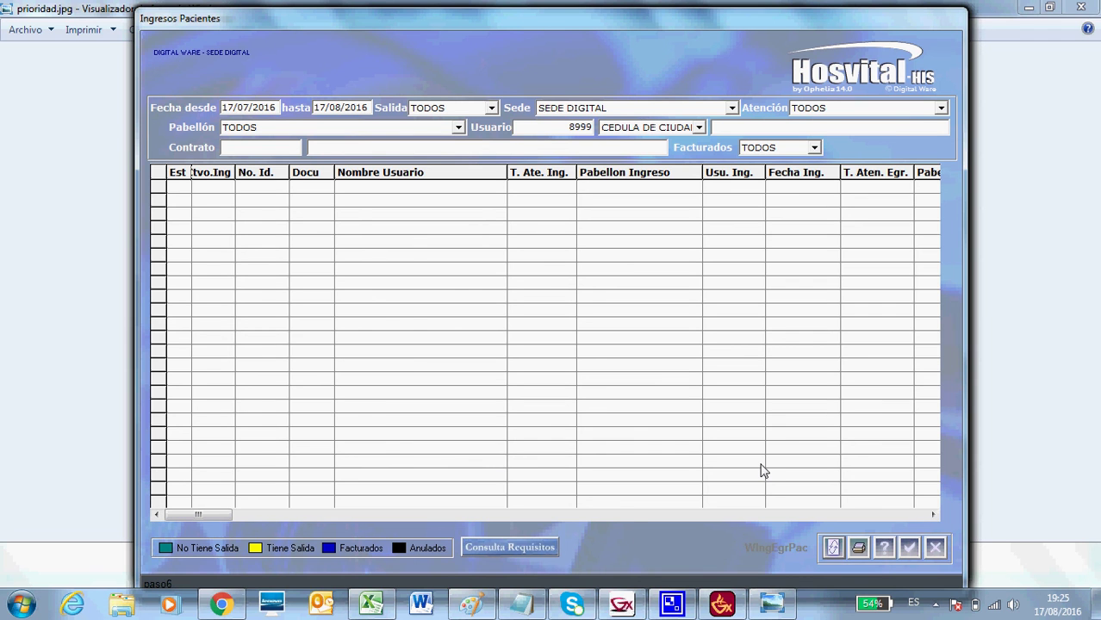
pyautogui.click(935, 548)
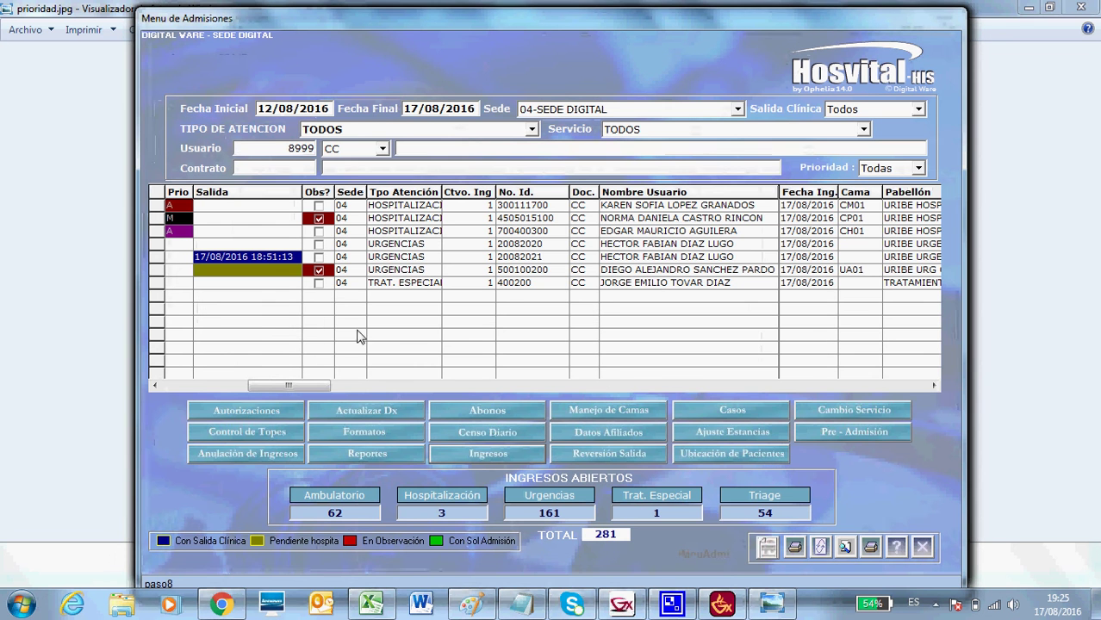
pyautogui.click(155, 244)
pyautogui.click(507, 448)
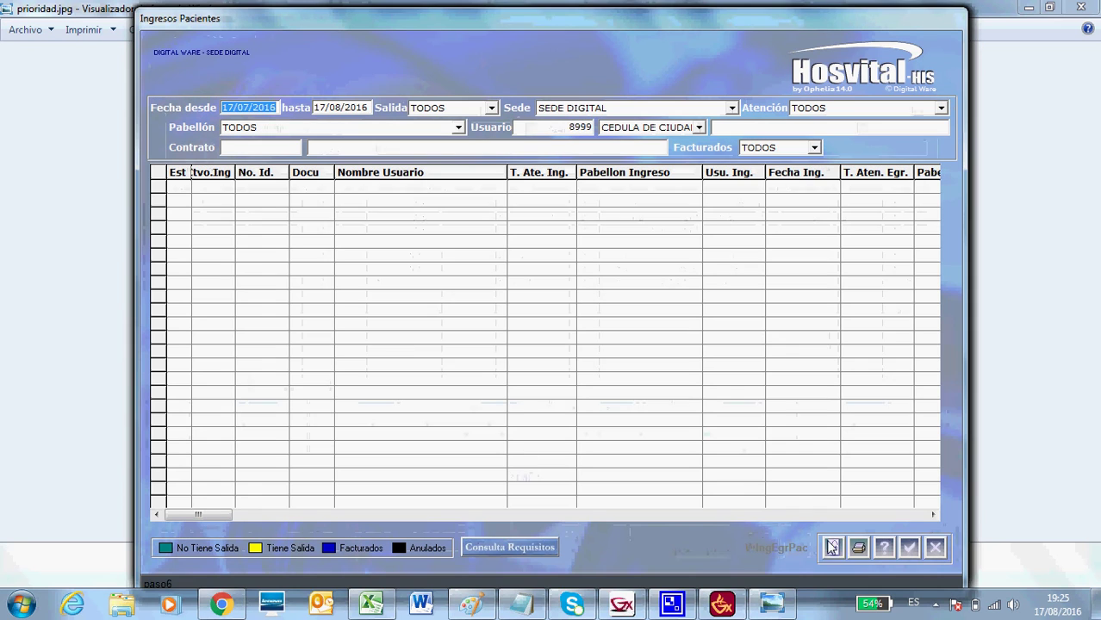
pyautogui.click(832, 549)
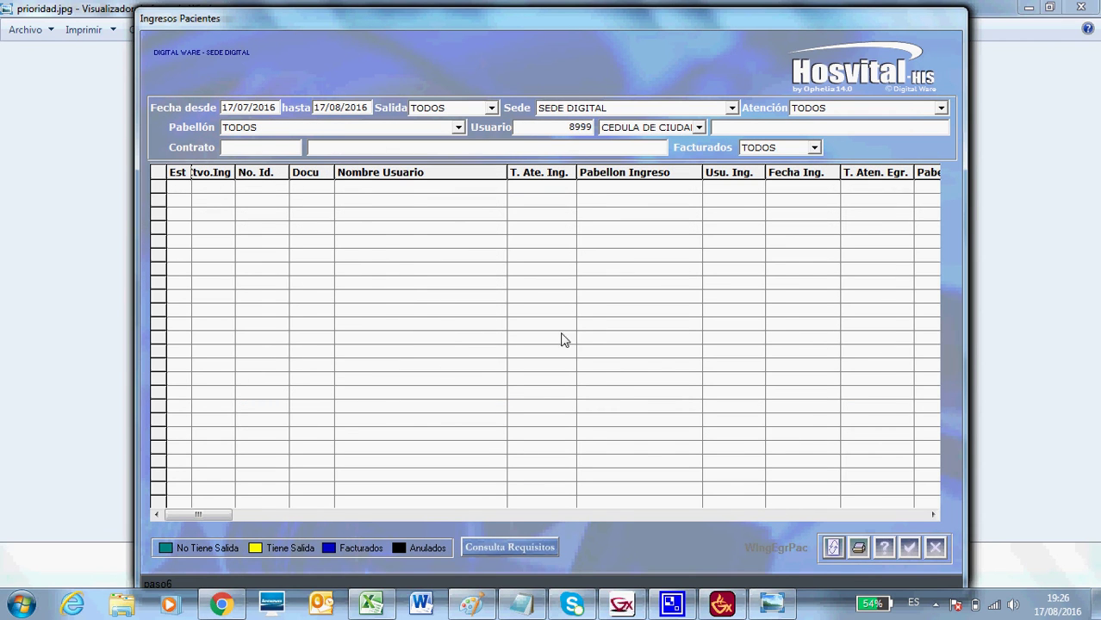
# Clear the Usuario filter and search admissions for all users, 17/07/2016 to 17/08/2016.
pyautogui.click(555, 135)
pyautogui.hotkey('shift', 'End')
pyautogui.press('Delete')
pyautogui.click(833, 549)
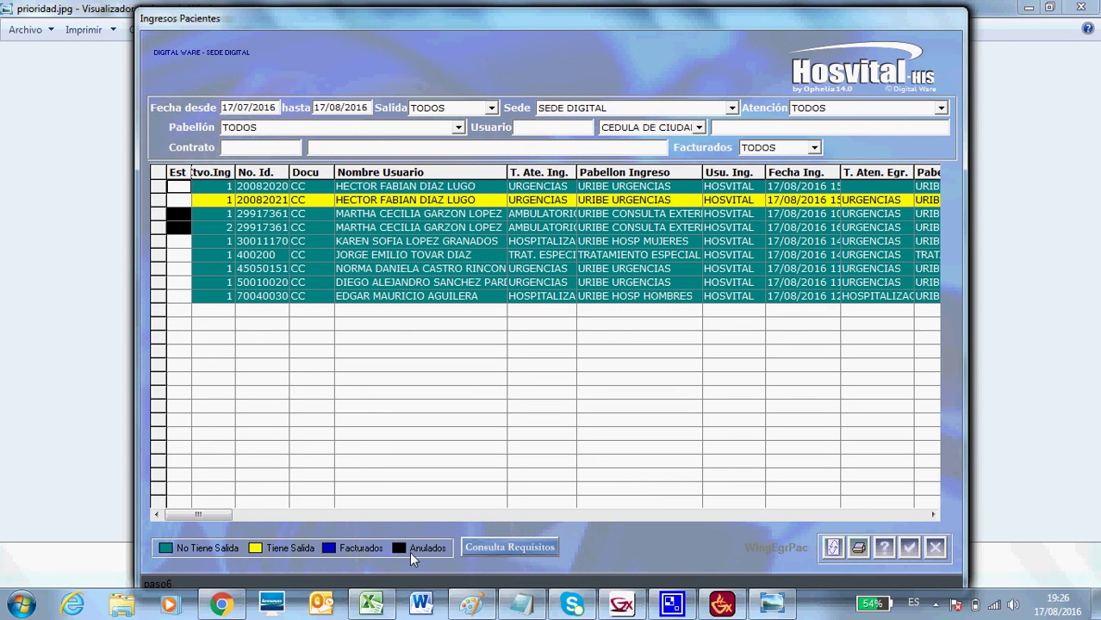
# Check the annulled row's cancellation info, scroll the grid right, then close Ingresos Pacientes.
pyautogui.doubleClick(182, 214)
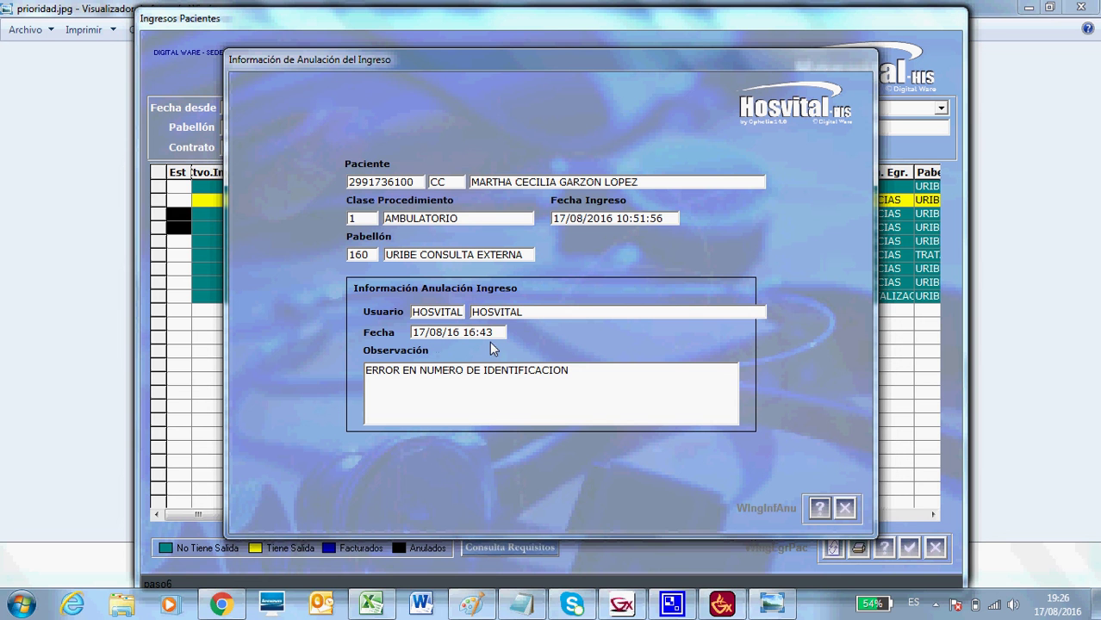
pyautogui.click(844, 508)
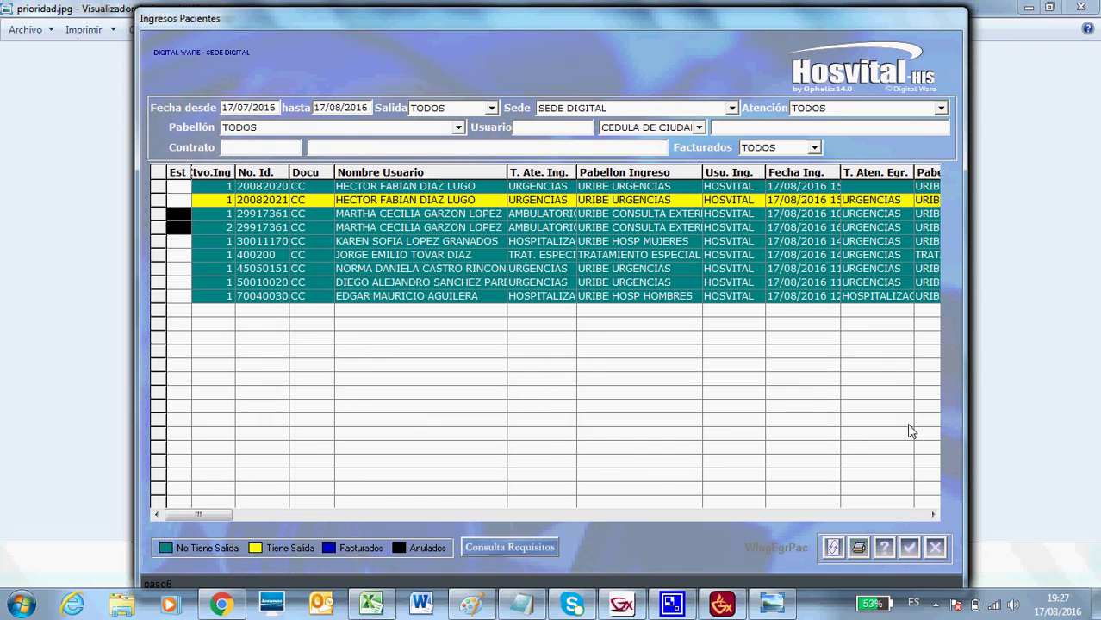
pyautogui.click(930, 513)
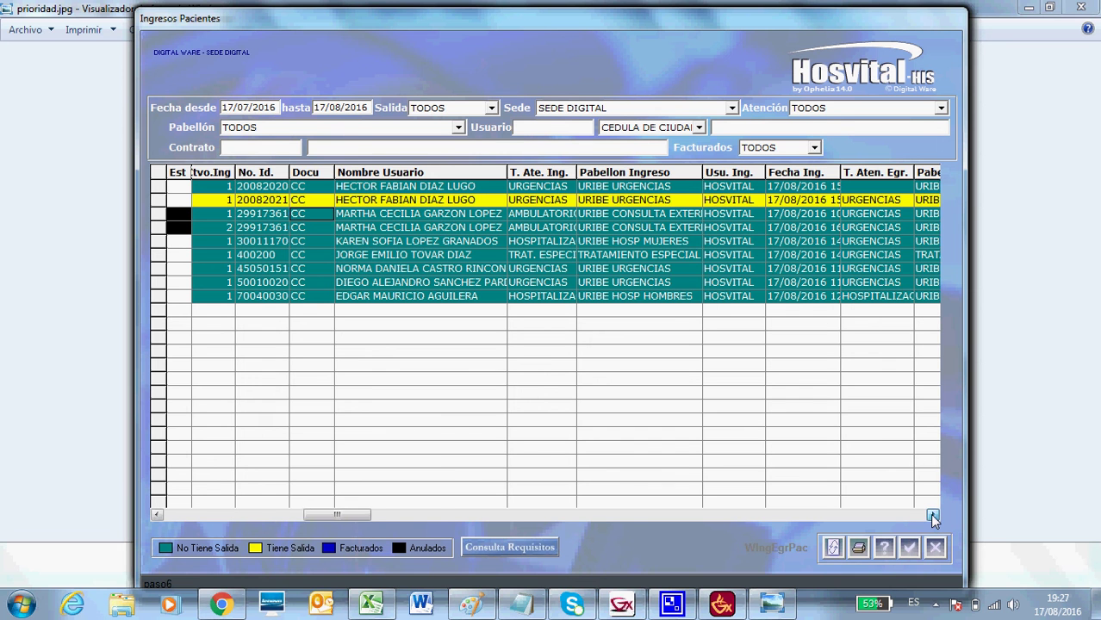
pyautogui.click(933, 517)
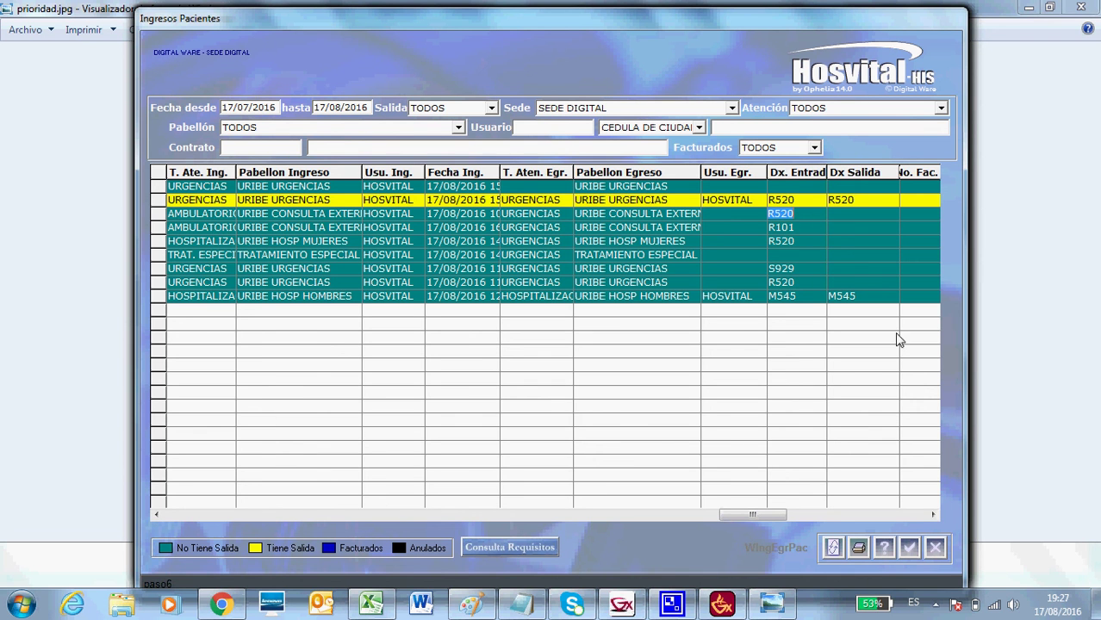
pyautogui.click(932, 515)
pyautogui.click(932, 515)
pyautogui.click(932, 516)
pyautogui.click(932, 515)
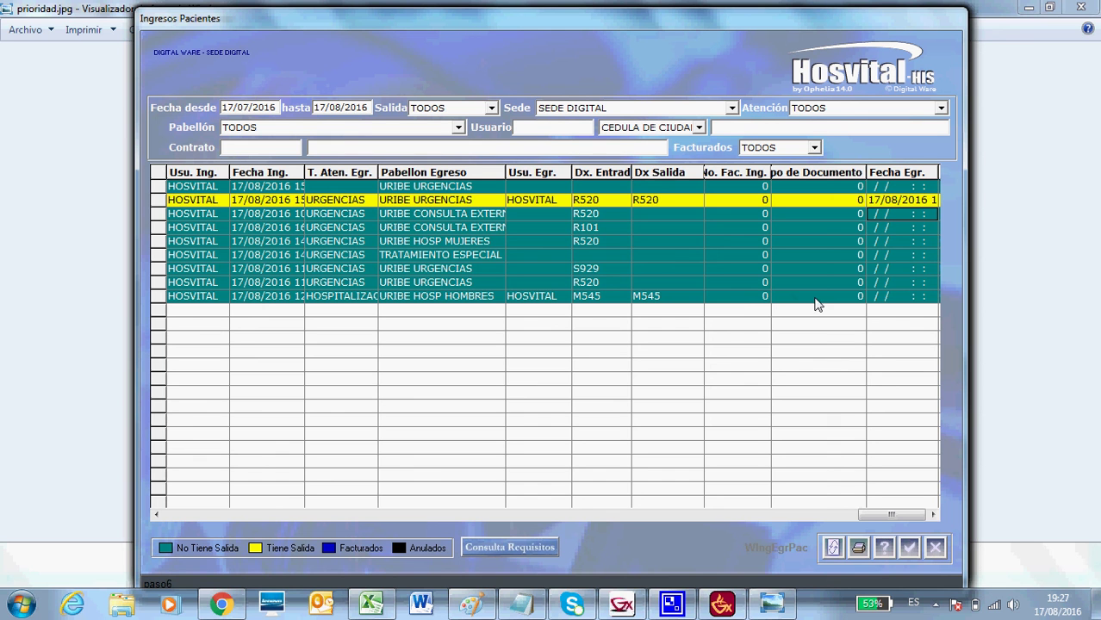
pyautogui.click(932, 516)
pyautogui.click(932, 515)
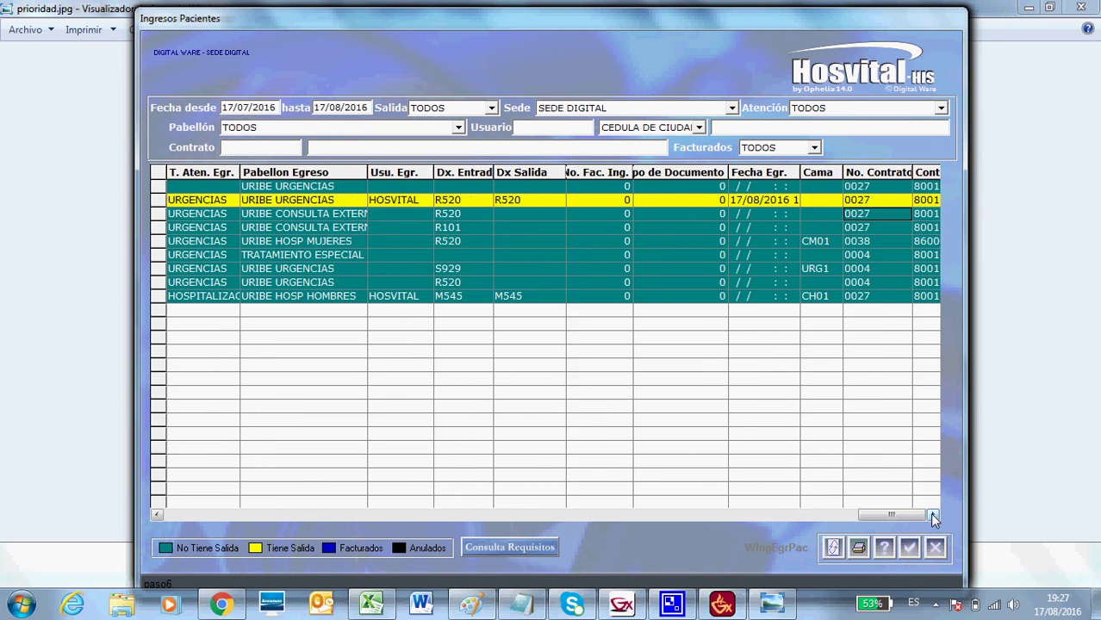
pyautogui.click(932, 515)
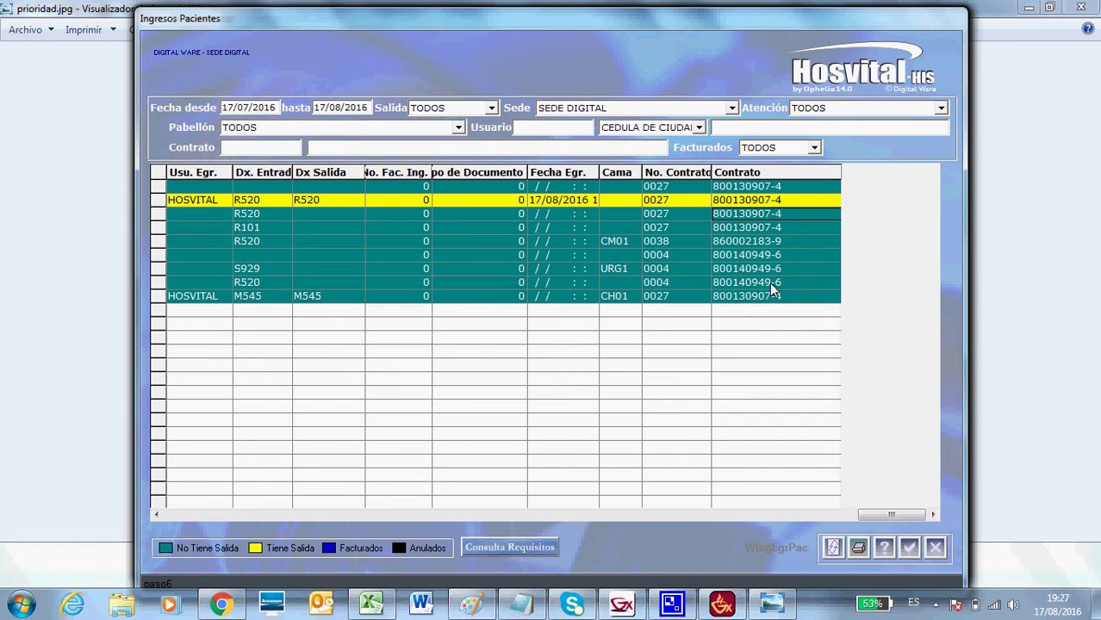
pyautogui.click(936, 549)
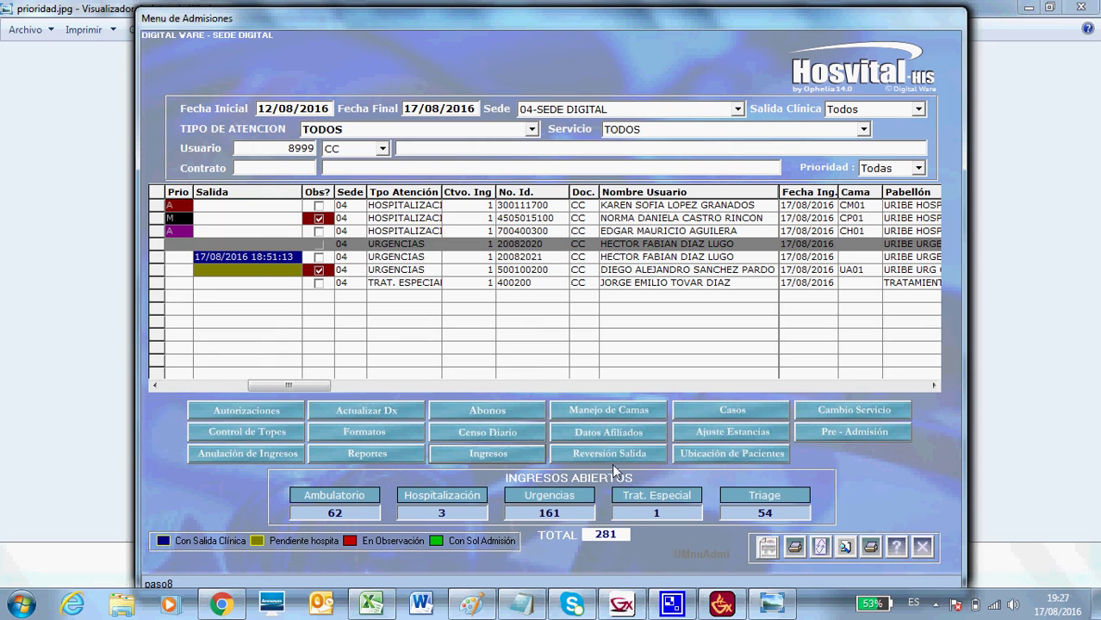
pyautogui.click(152, 299)
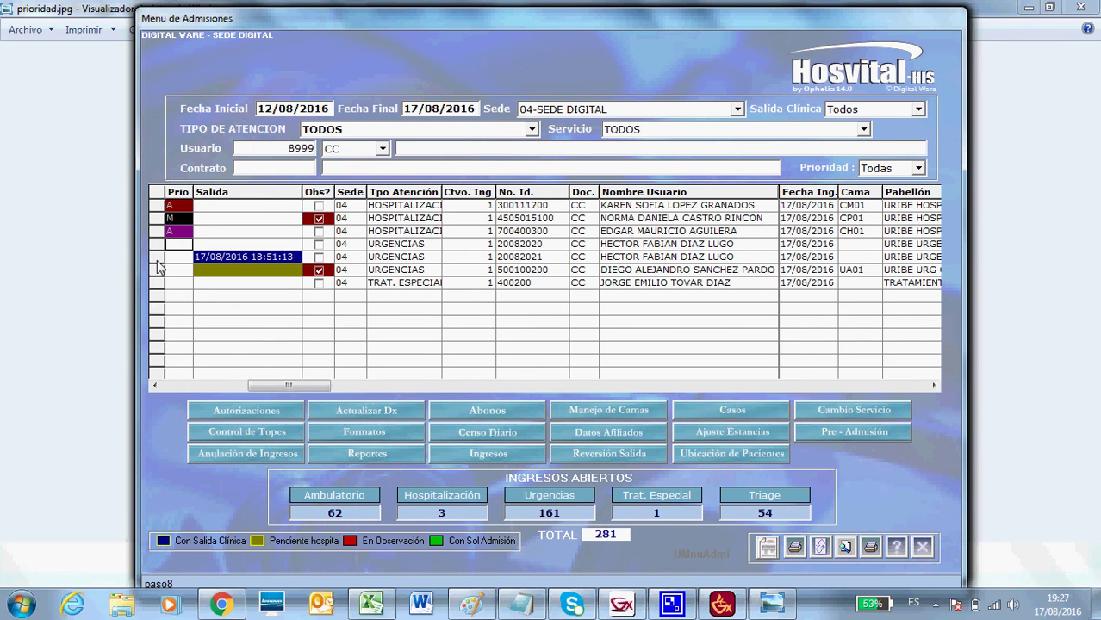
# Reverse the row-five URGENCIAS admission's clinical discharge, confirming Sí, then clear the Usuario field.
pyautogui.click(157, 258)
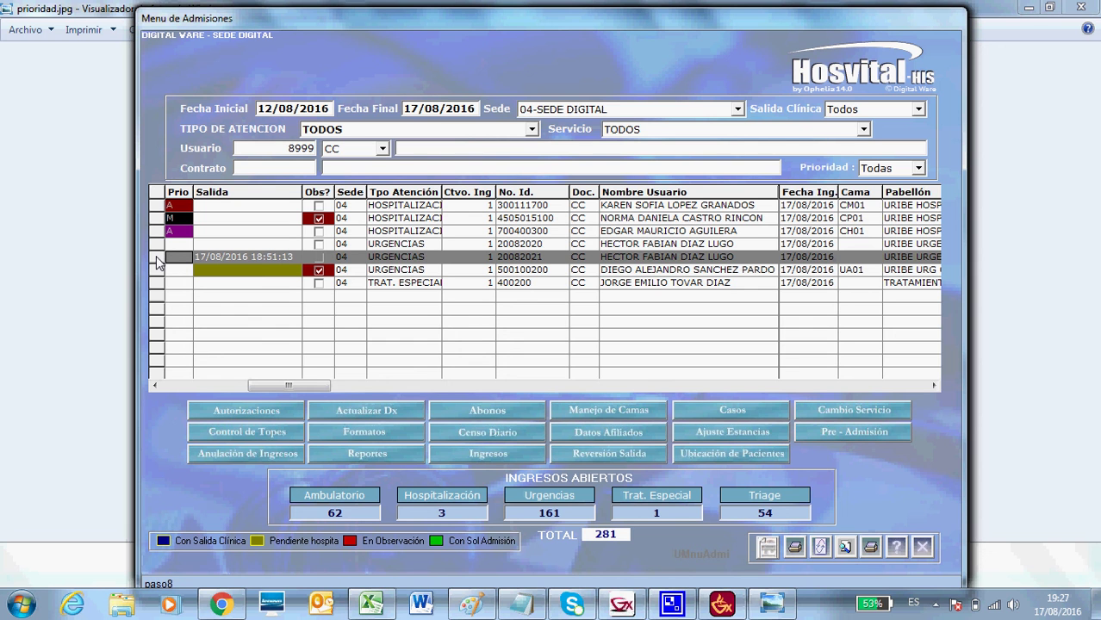
pyautogui.click(636, 455)
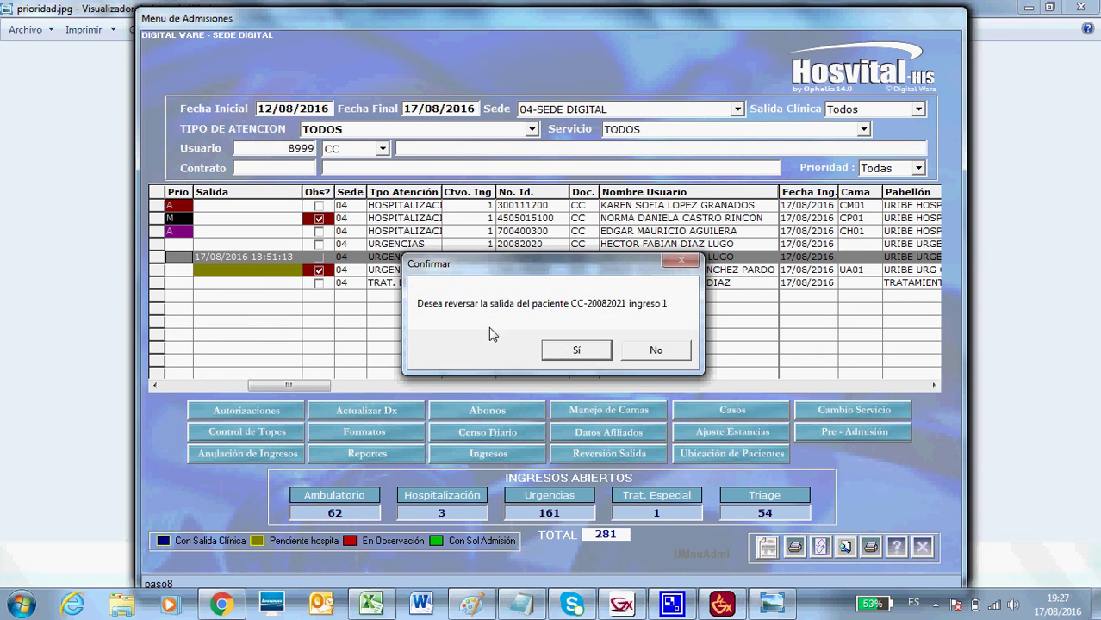
pyautogui.click(576, 350)
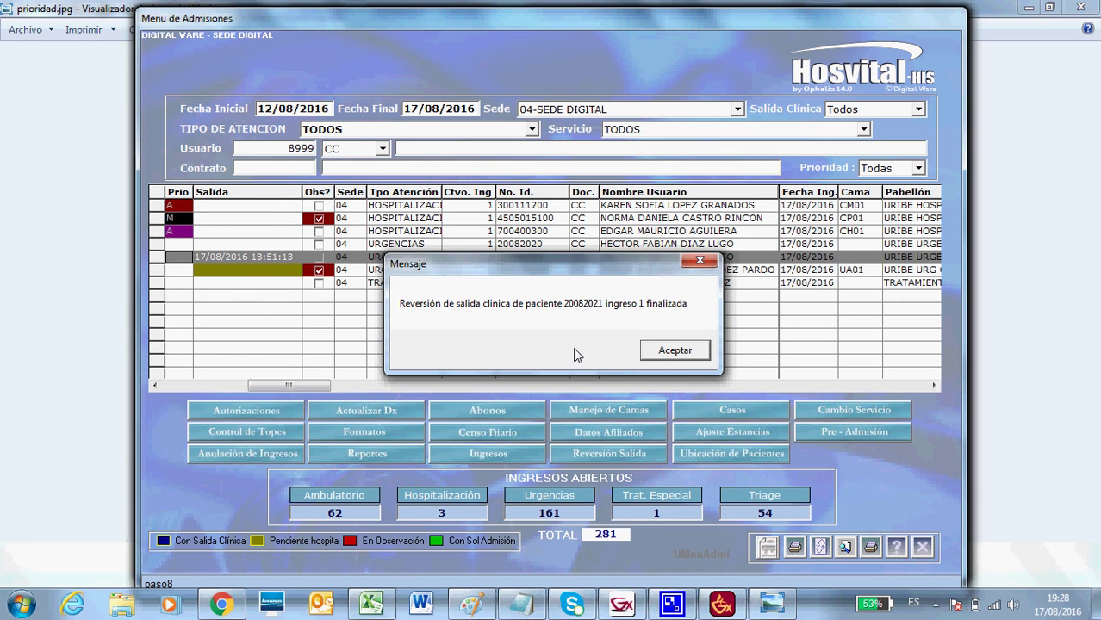
pyautogui.click(675, 351)
pyautogui.press('BackSpace')
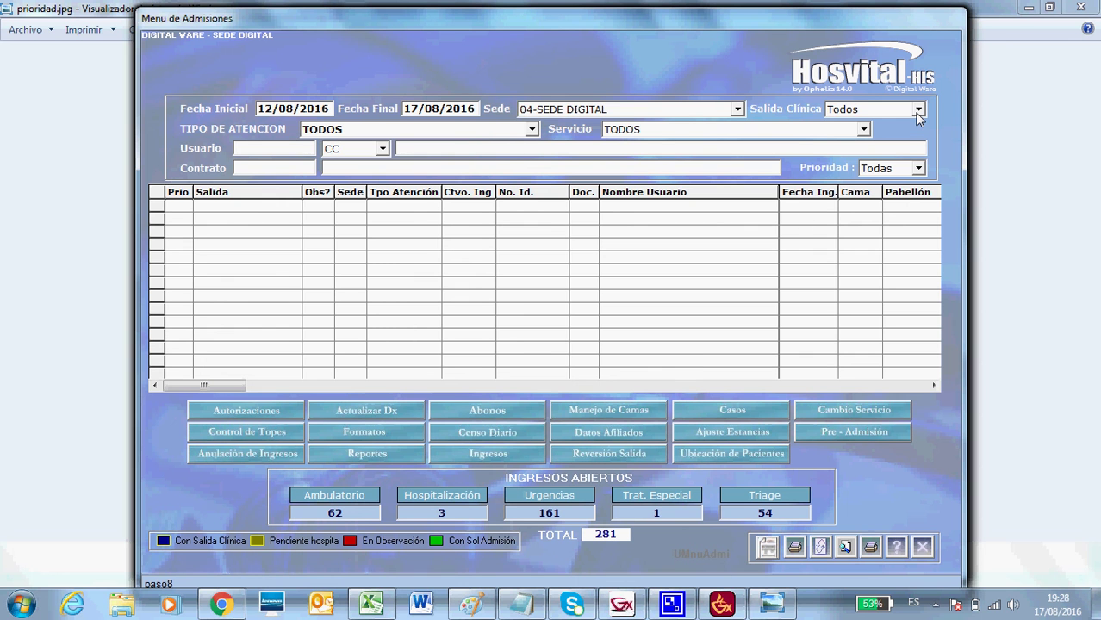
# Search with Salida Clínica set to Si, then set it to Todos and search again.
pyautogui.click(821, 547)
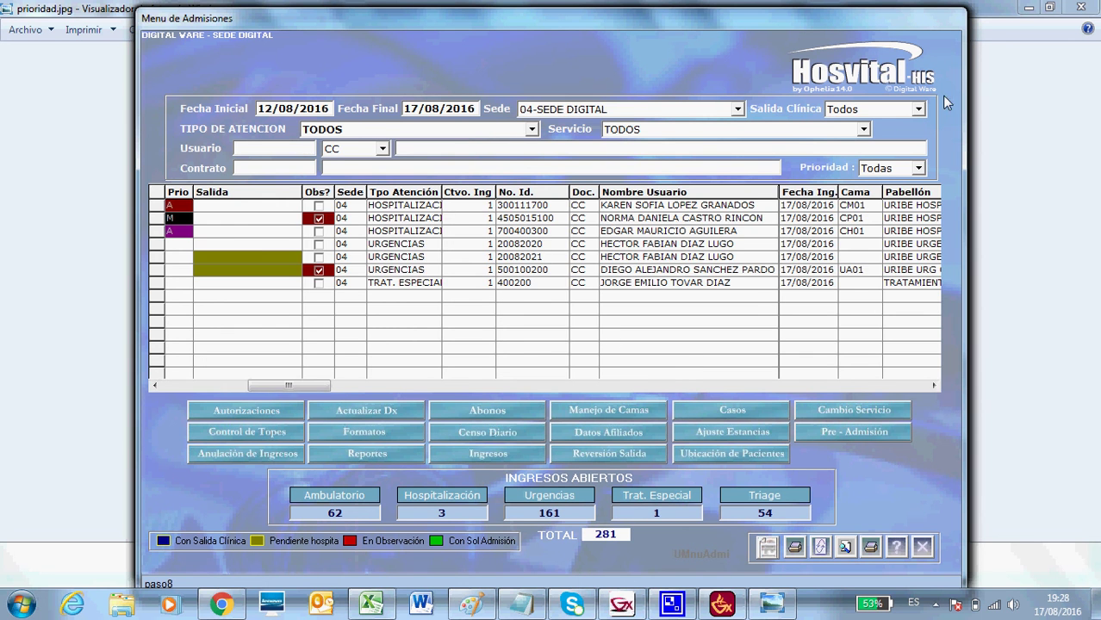
pyautogui.click(918, 111)
pyautogui.click(886, 139)
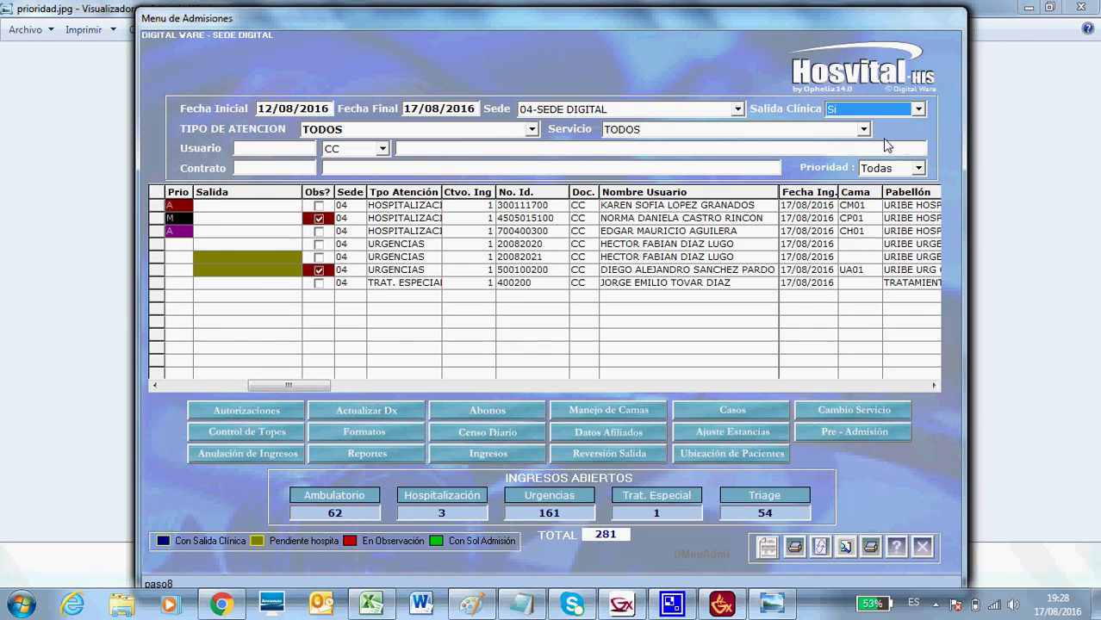
pyautogui.click(822, 548)
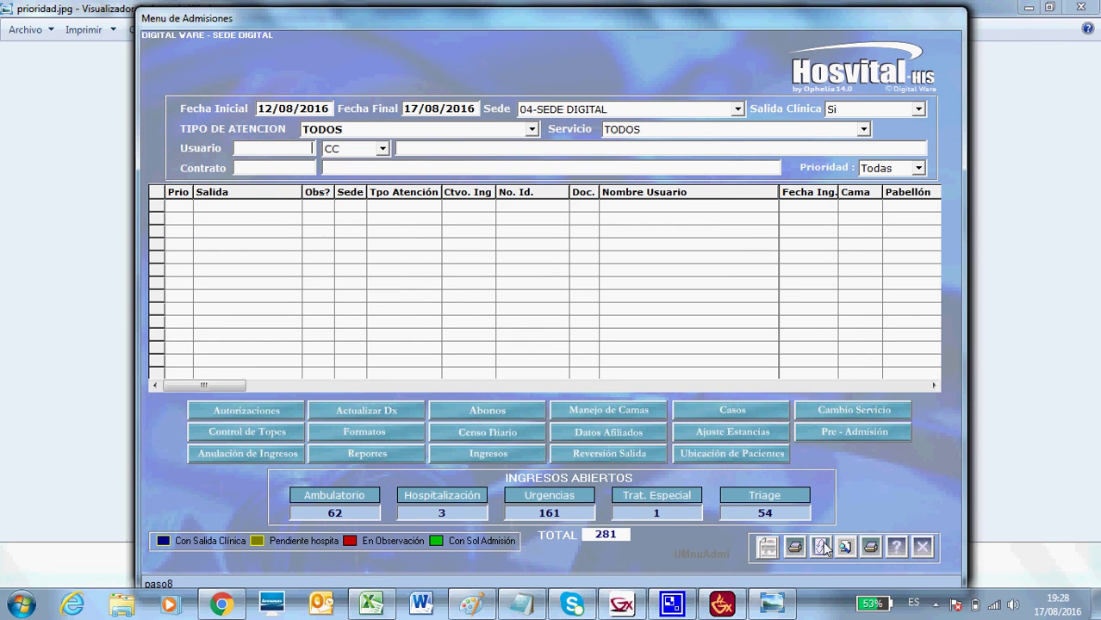
pyautogui.click(918, 110)
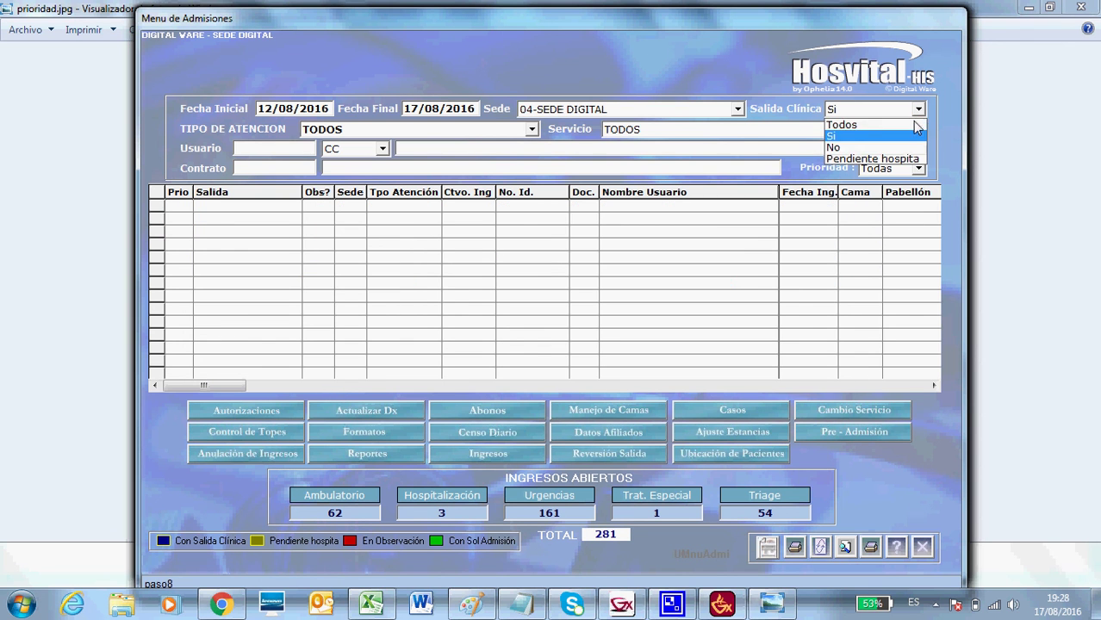
pyautogui.click(900, 126)
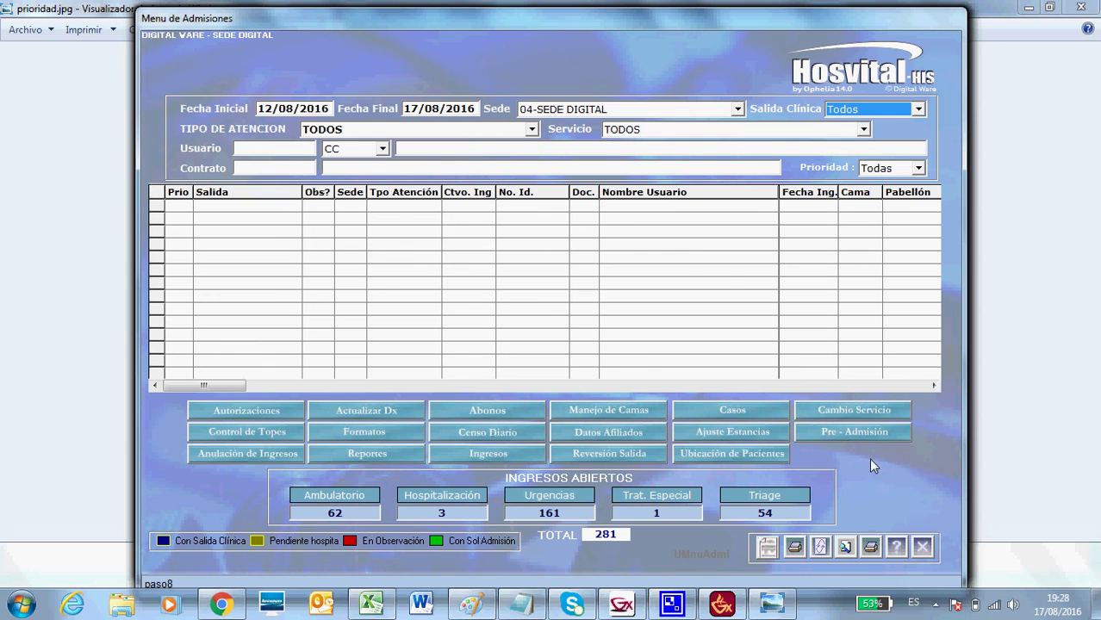
pyautogui.click(820, 548)
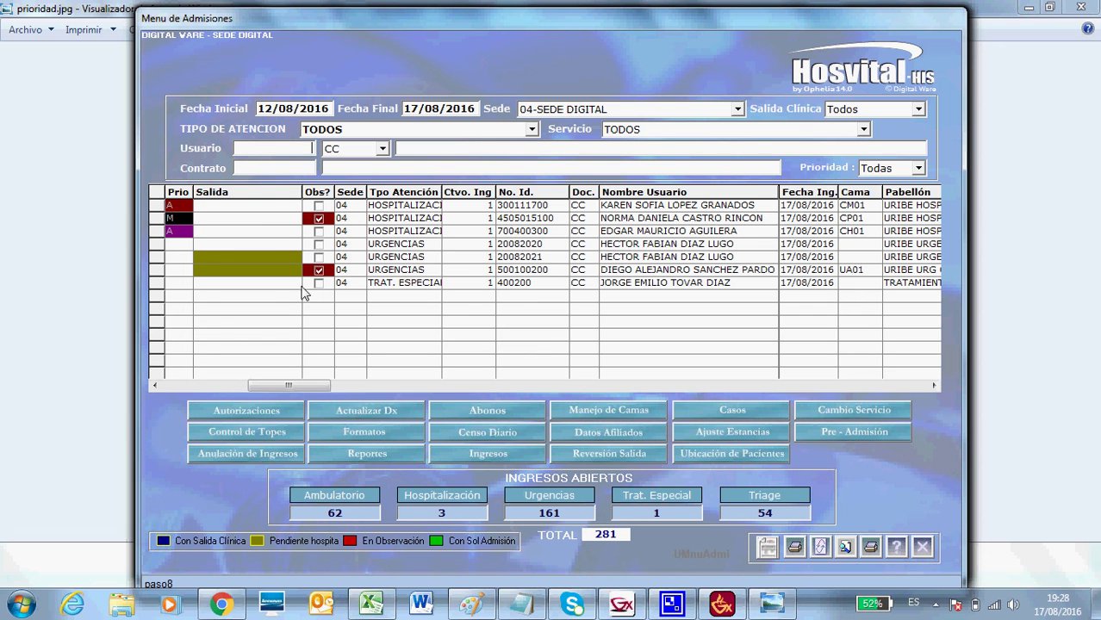
pyautogui.click(158, 245)
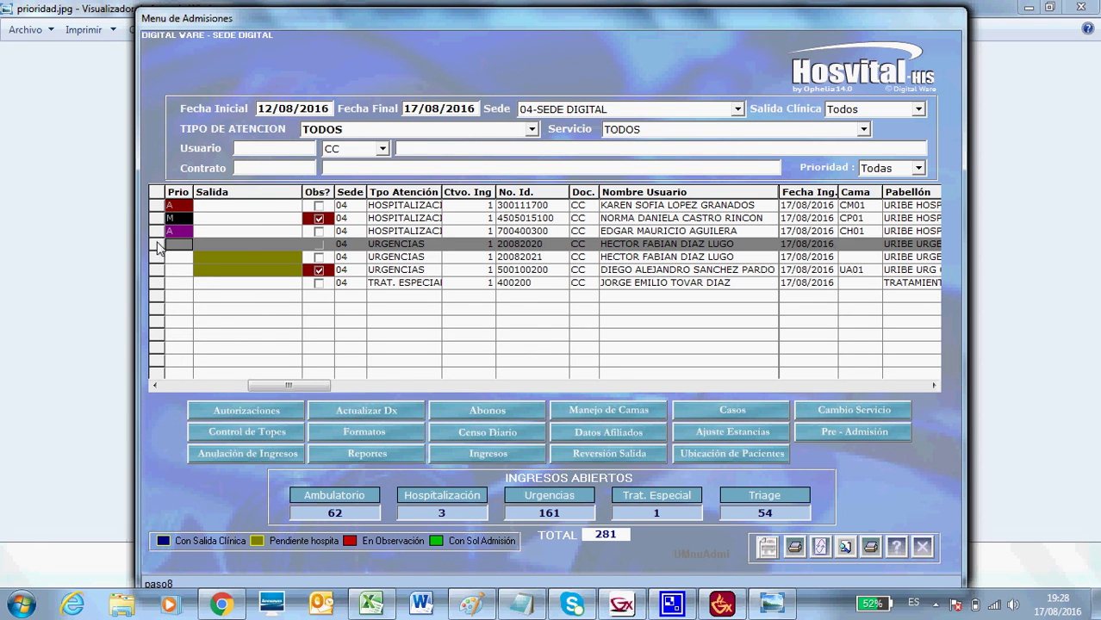
pyautogui.click(758, 463)
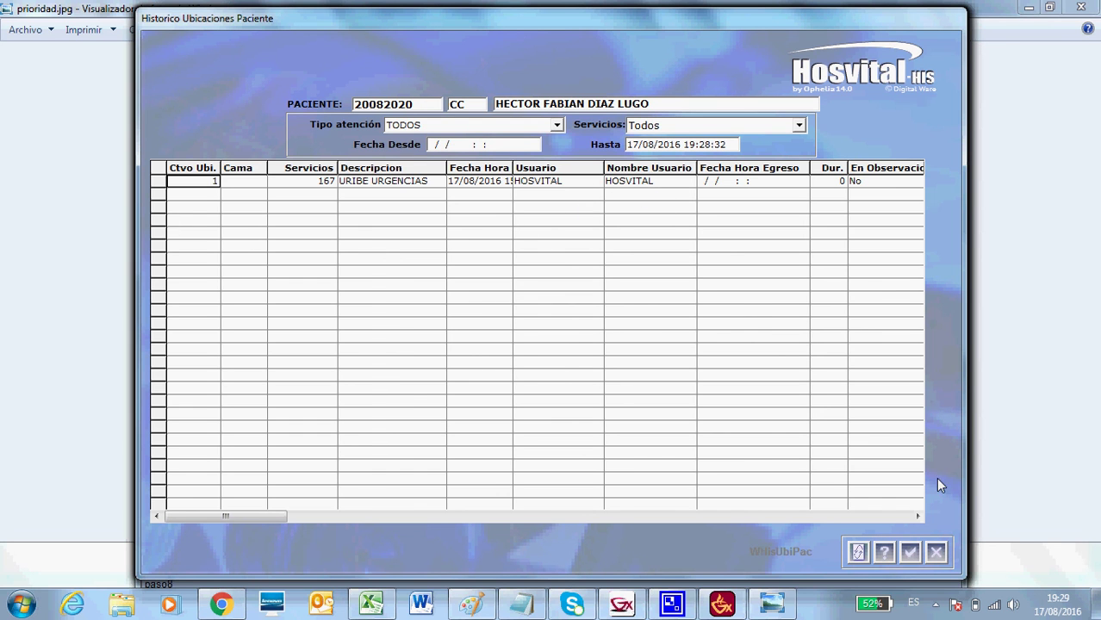
pyautogui.click(936, 552)
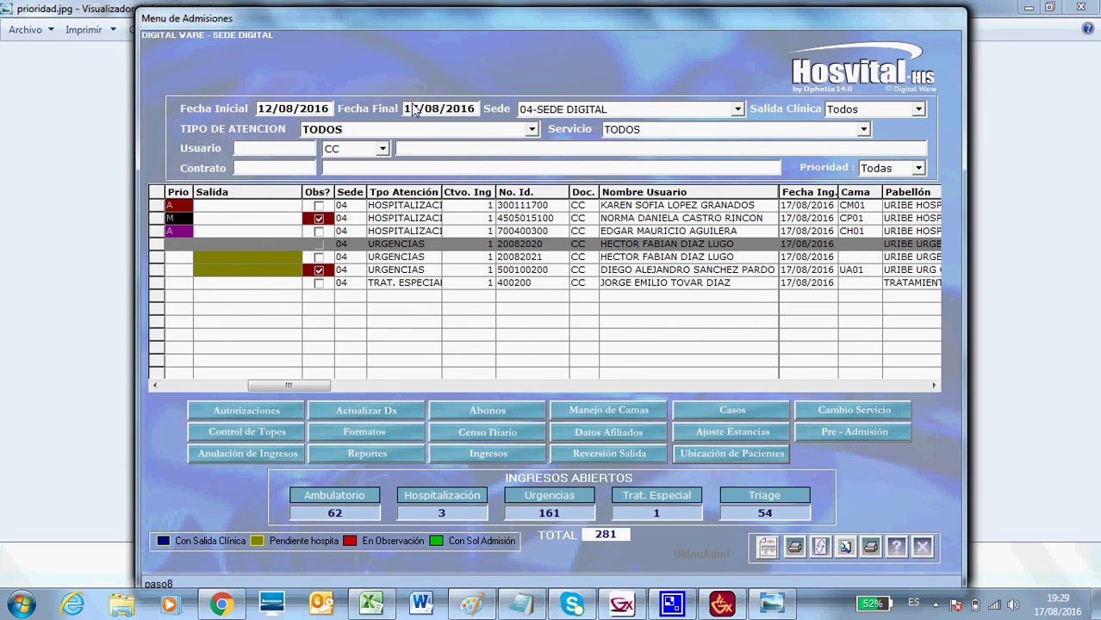
# Erase the Fecha Inicial date, reload admissions back to 04/12/2015, and bring up the report query.
pyautogui.click(315, 111)
pyautogui.moveTo(278, 110); pyautogui.dragTo(228, 112)
pyautogui.press('BackSpace')
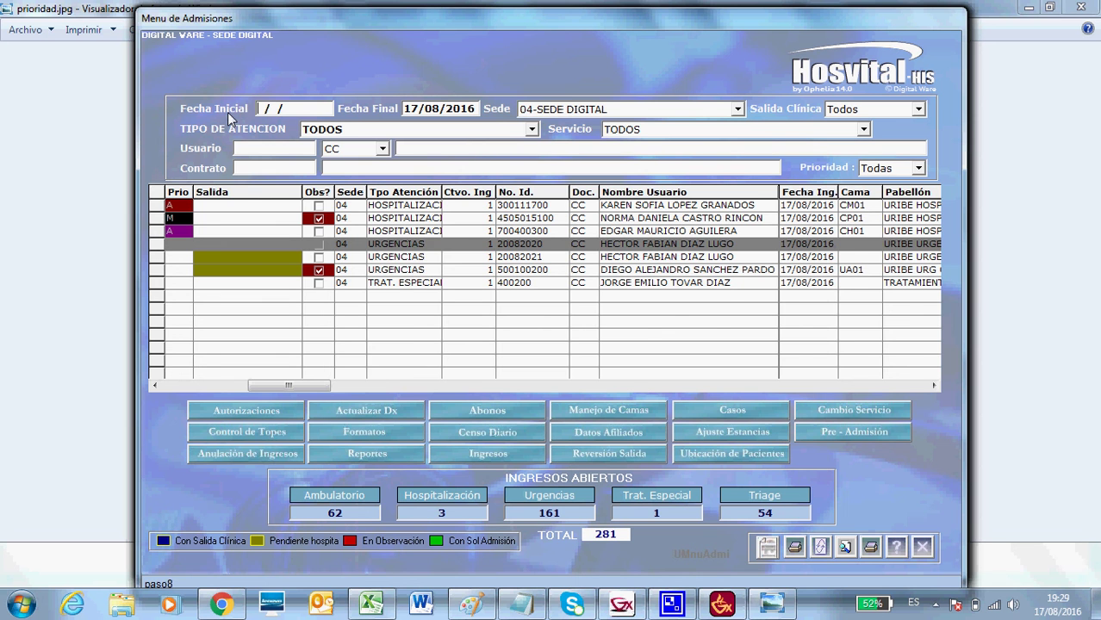
pyautogui.click(819, 548)
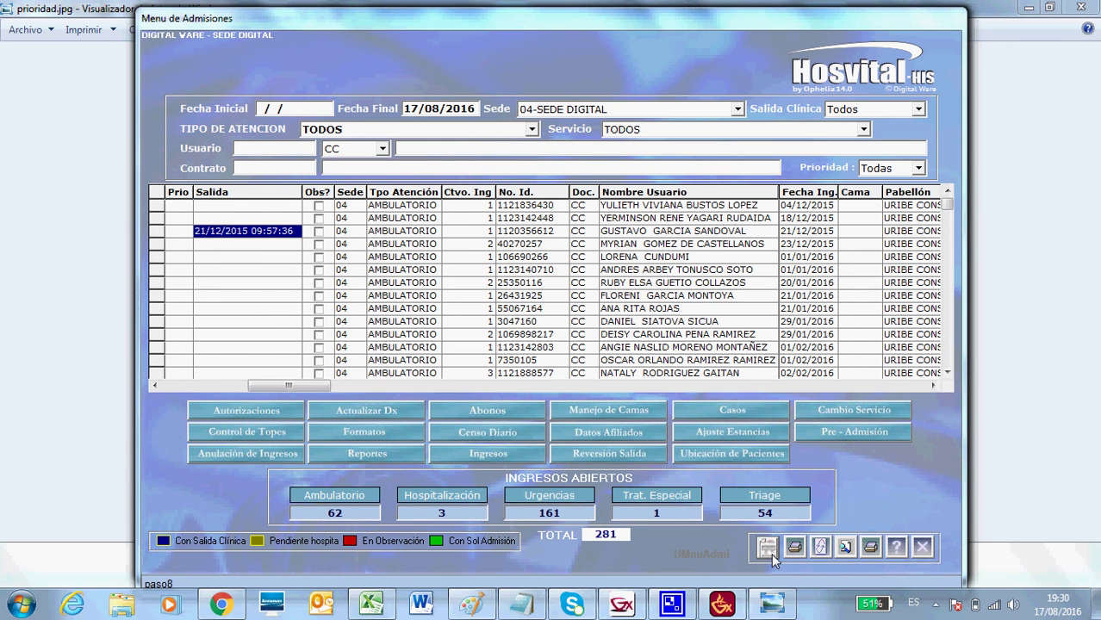
pyautogui.click(770, 551)
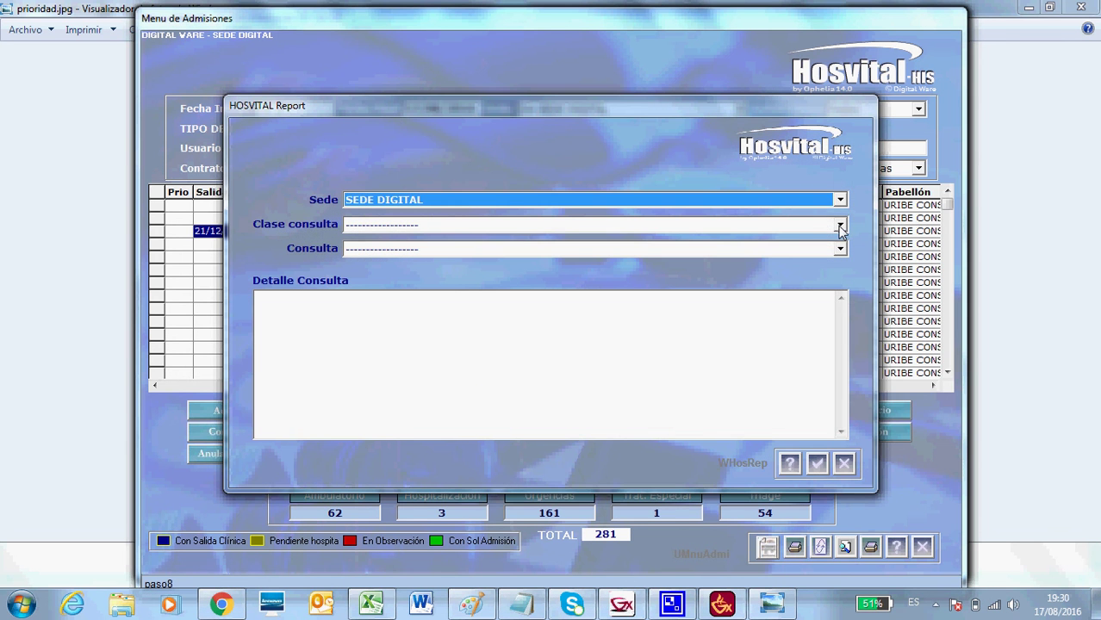
# Find the Clase consulta list empty, close the HOSVITAL Report dialog, and select the first row.
pyautogui.click(840, 226)
pyautogui.click(857, 233)
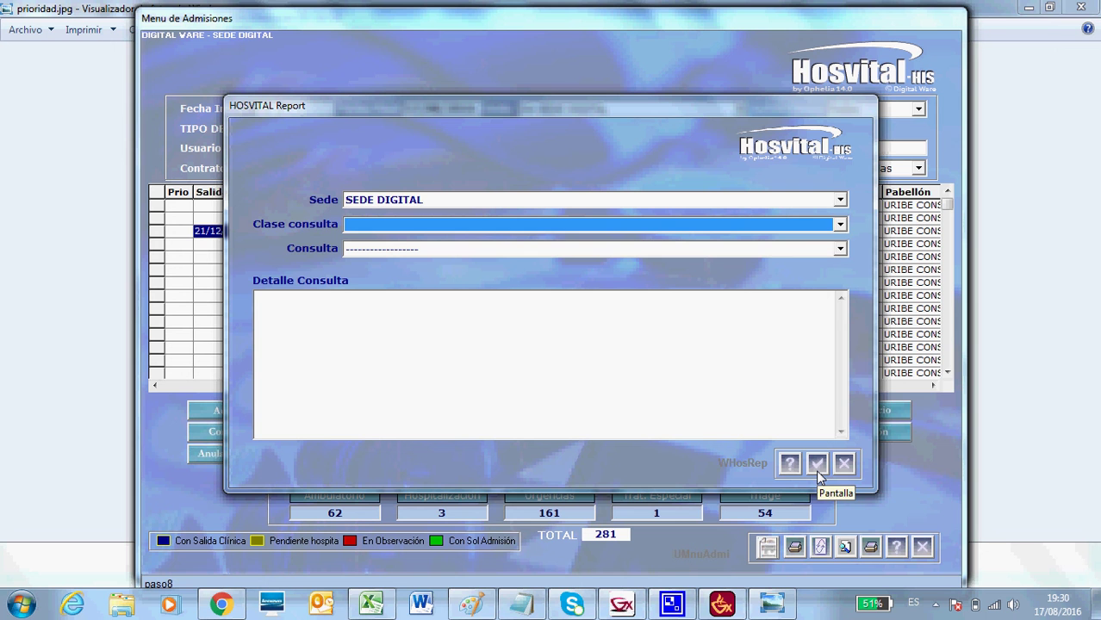
pyautogui.click(844, 465)
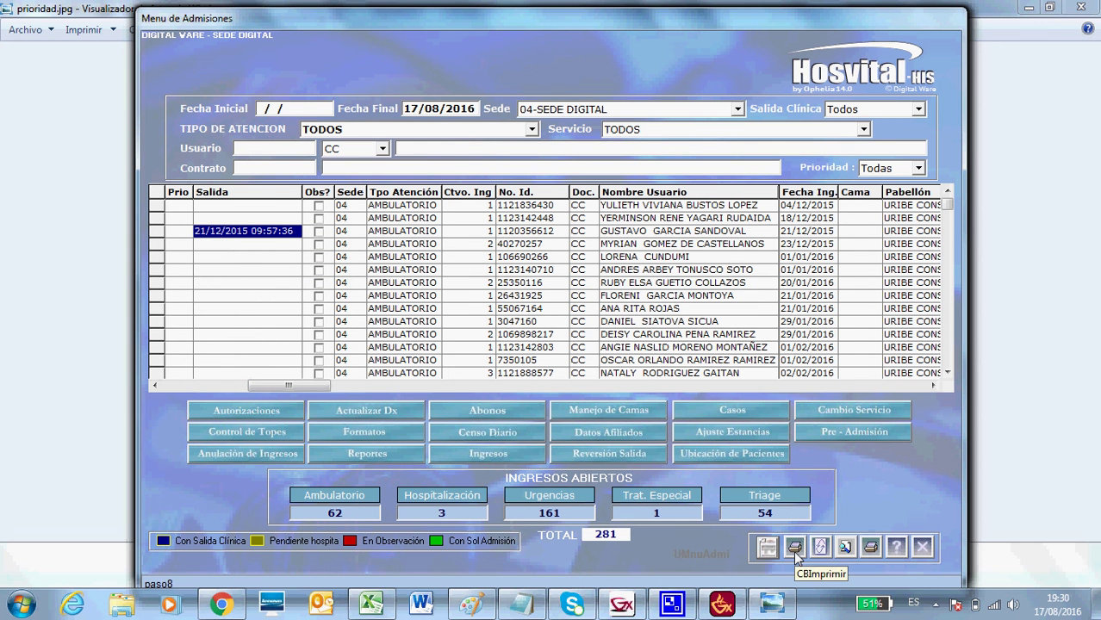
pyautogui.click(162, 206)
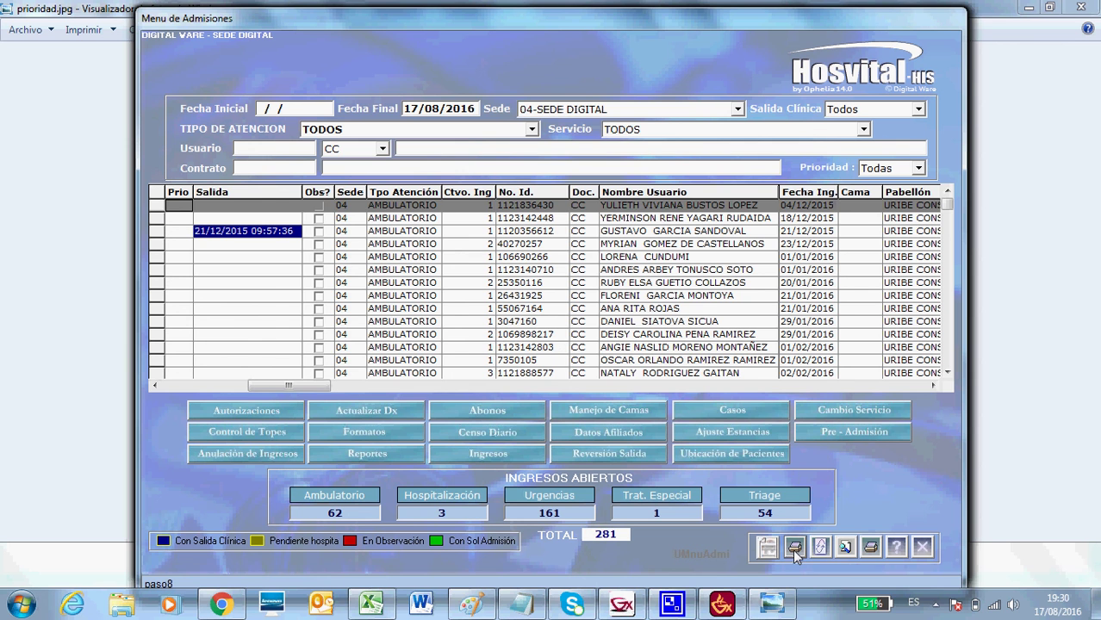
# Cancel the bracelet print dialog, then enter 17/08/2016 as the Fecha Inicial.
pyautogui.click(793, 549)
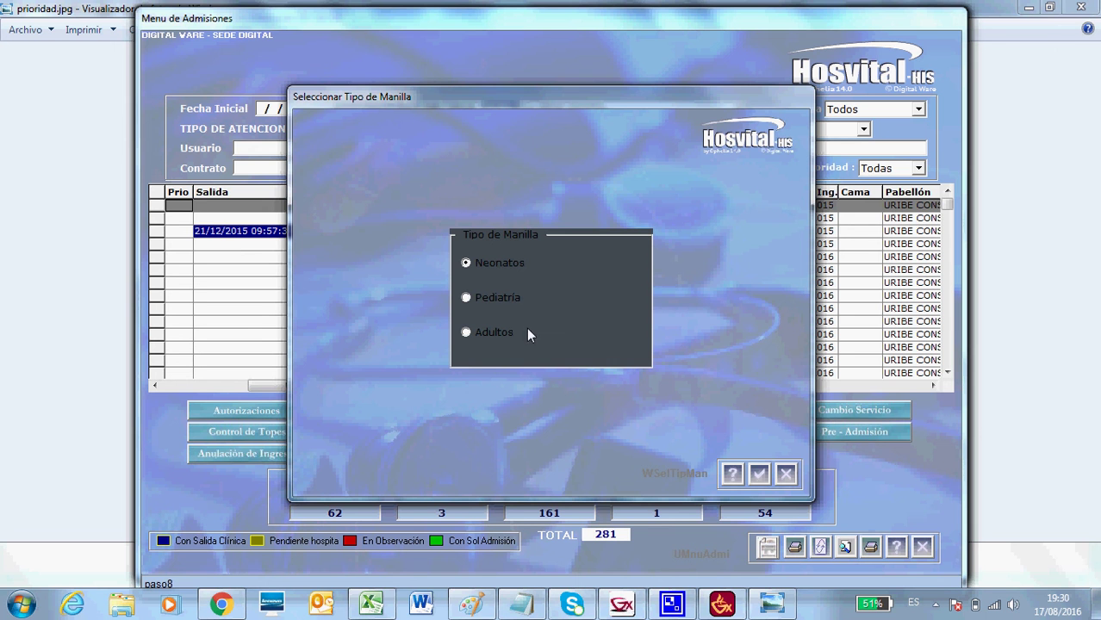
pyautogui.click(786, 474)
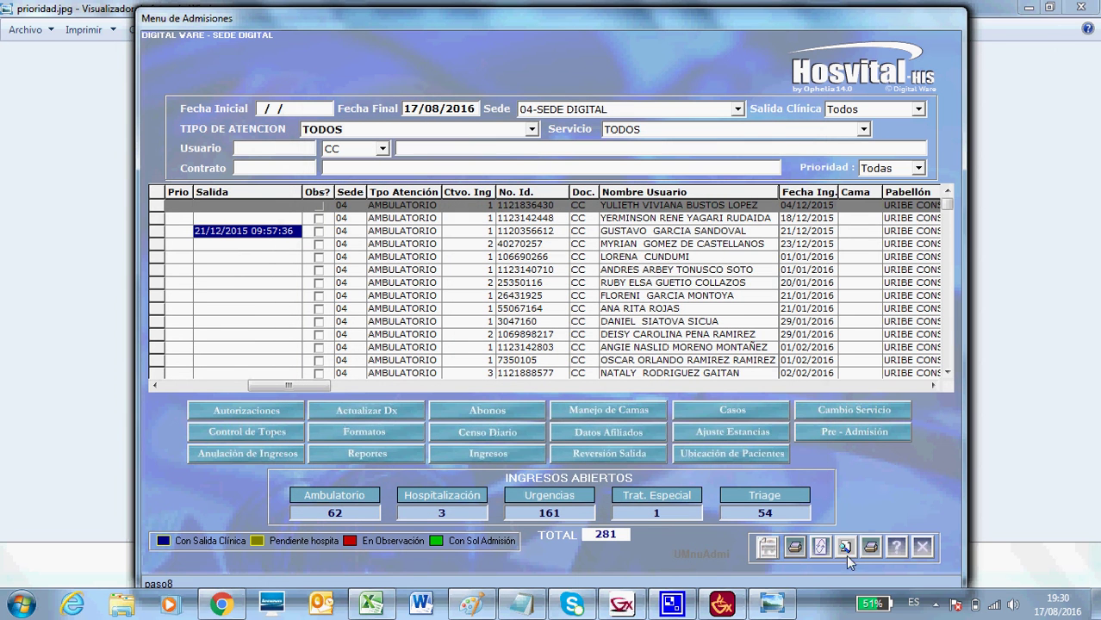
pyautogui.click(257, 109)
pyautogui.write('17/08/2016')
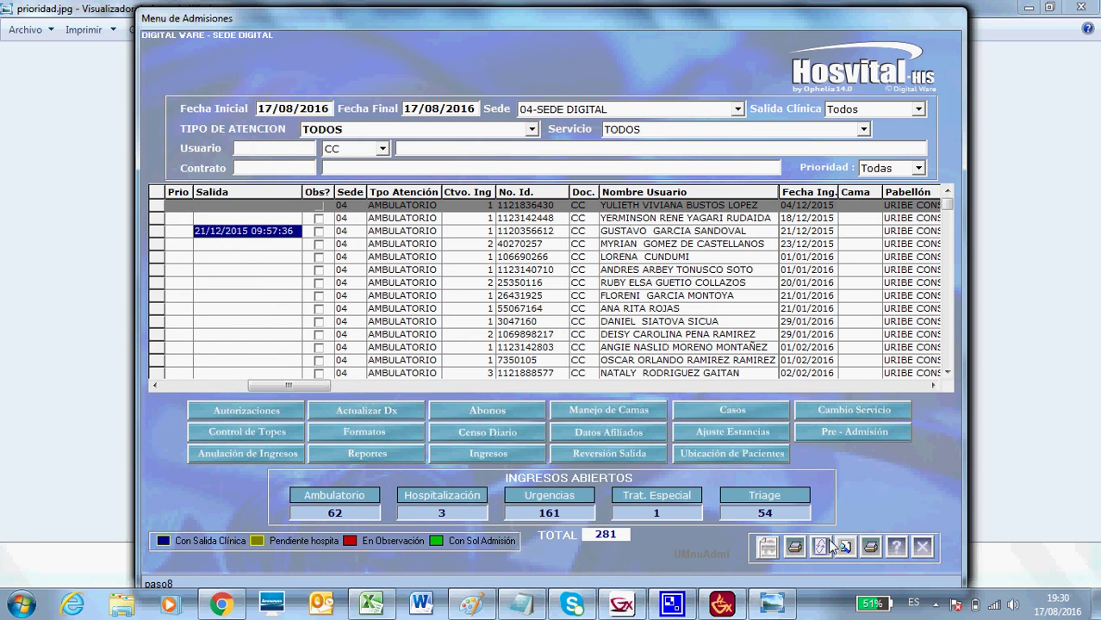
# Reload the grid for 17/08/2016, select the first row, and open then close the Ingresos lookup.
pyautogui.click(821, 547)
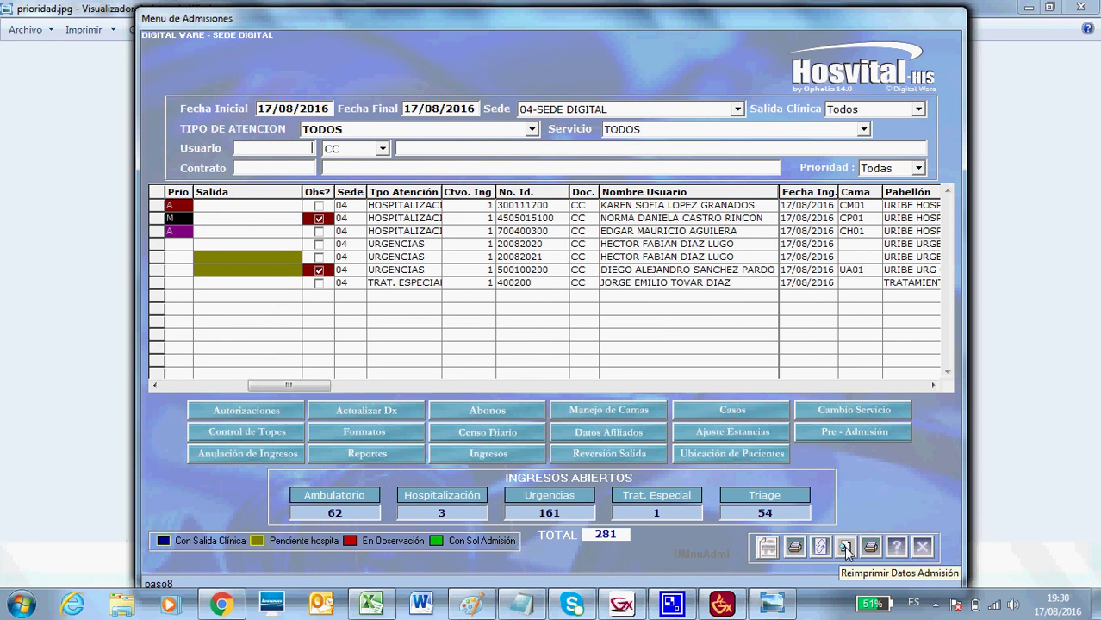
pyautogui.click(159, 208)
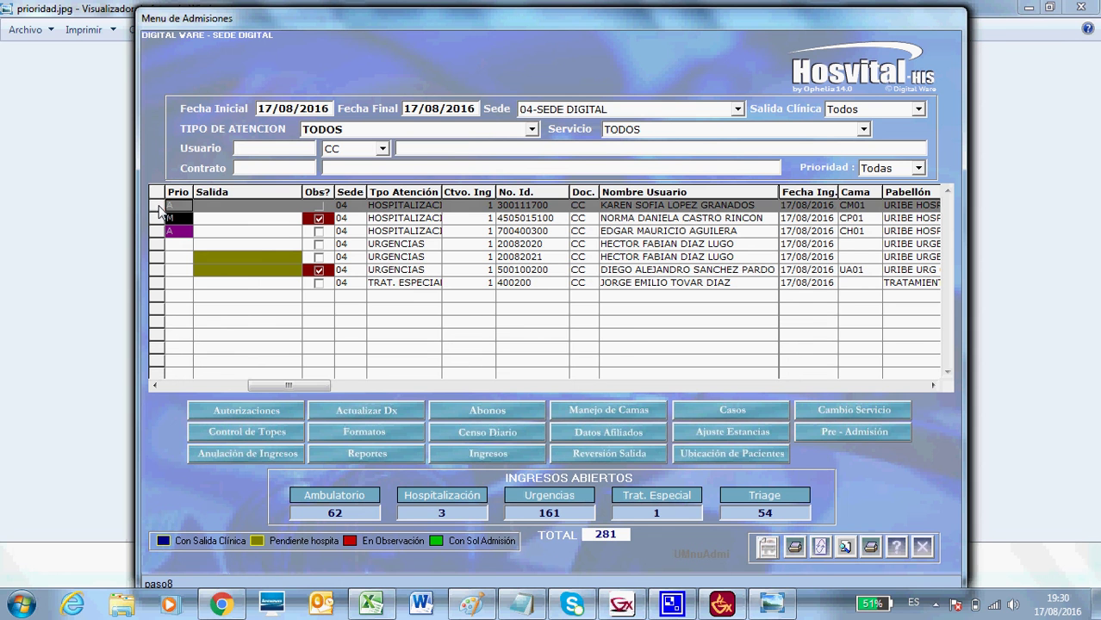
pyautogui.click(846, 548)
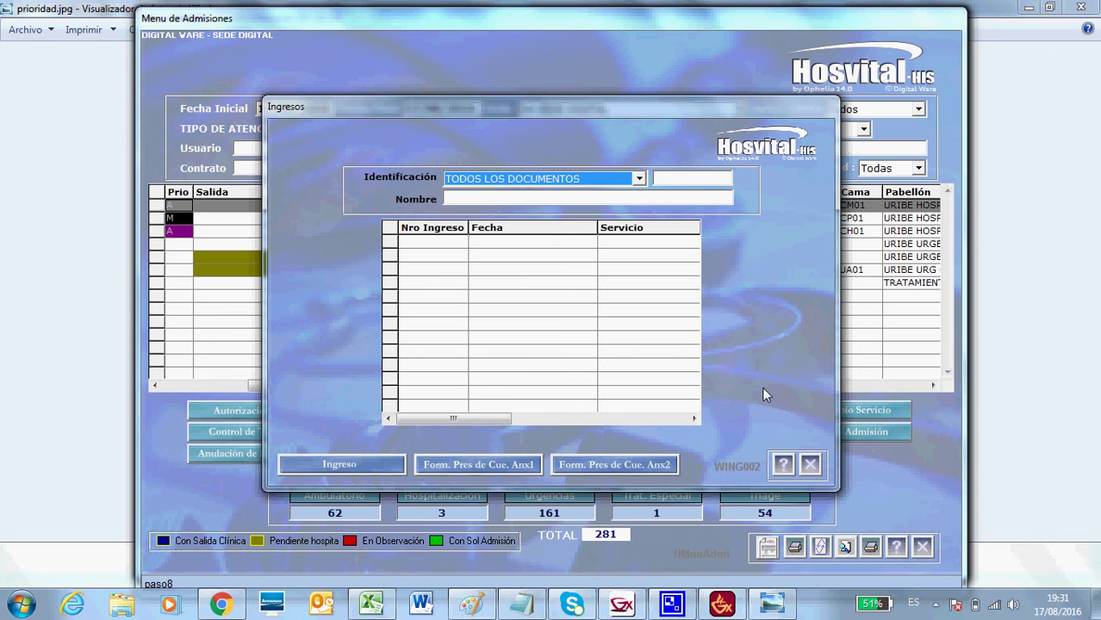
pyautogui.click(810, 465)
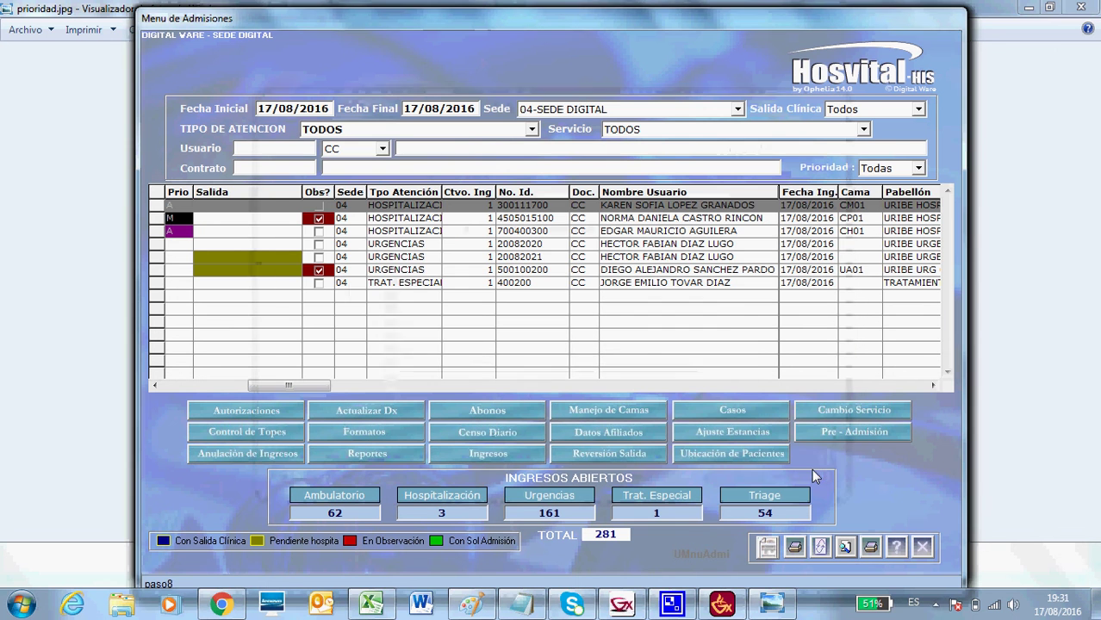
# Generate the Admitidos por Tipo de Atención report for URGENCIAS, dates 17/08/2016 to 17/08/2016.
pyautogui.click(870, 550)
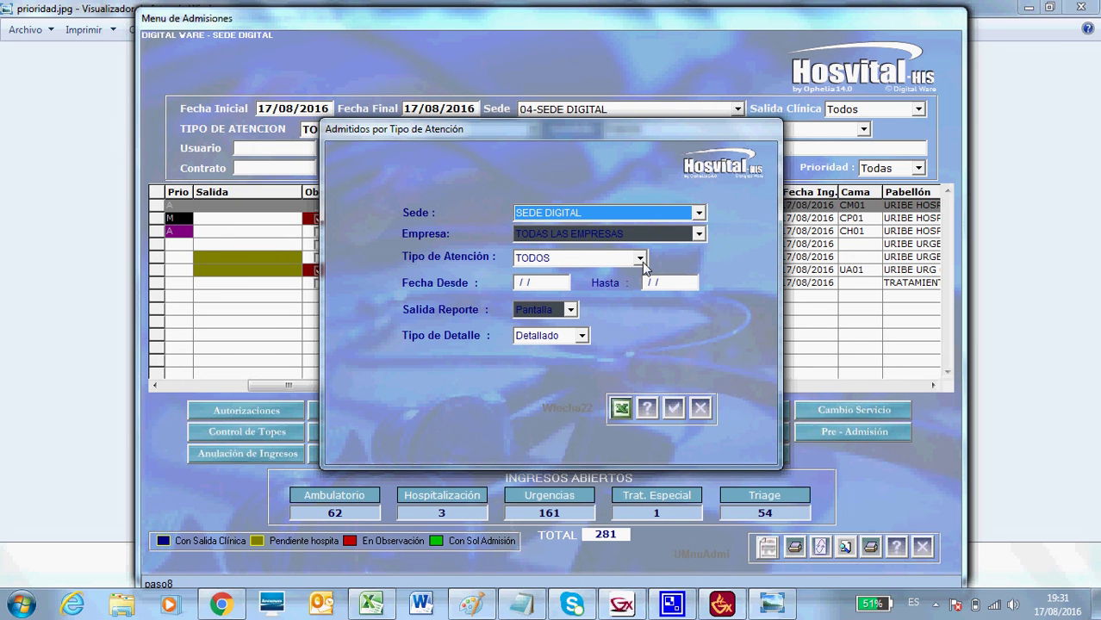
pyautogui.click(640, 259)
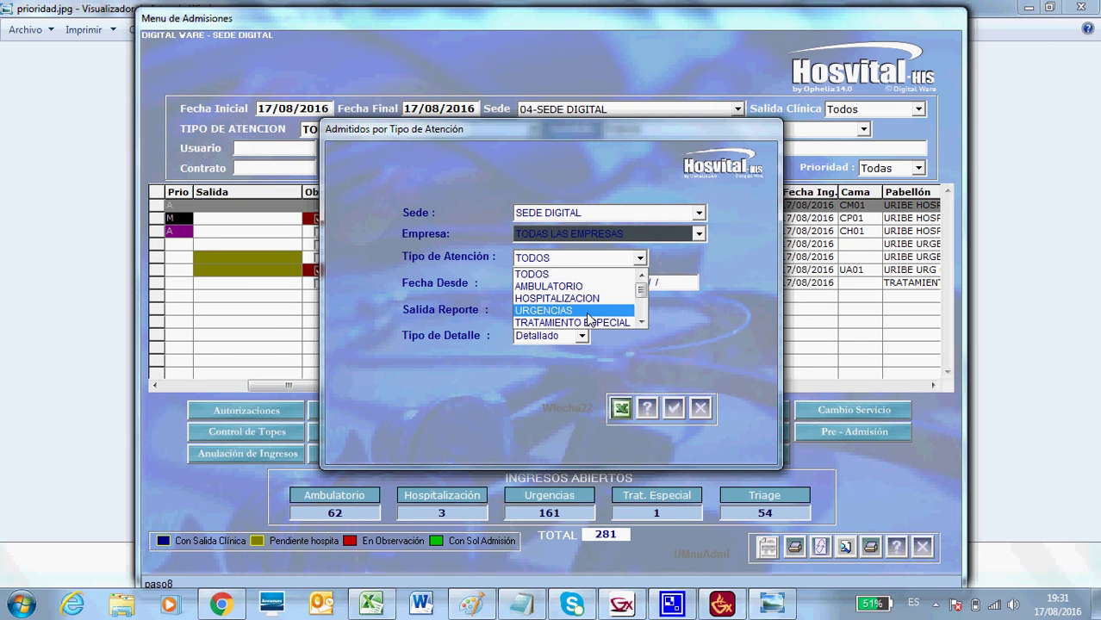
pyautogui.click(538, 310)
pyautogui.click(525, 284)
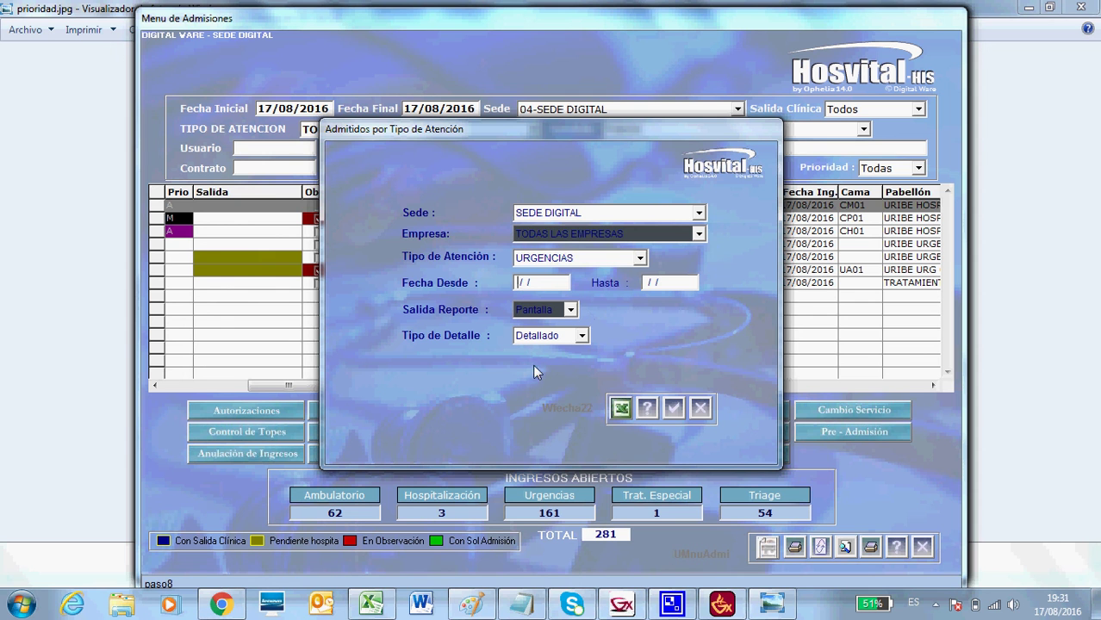
pyautogui.write('17/08/2016')
pyautogui.press('Tab')
pyautogui.write('17/08/2016')
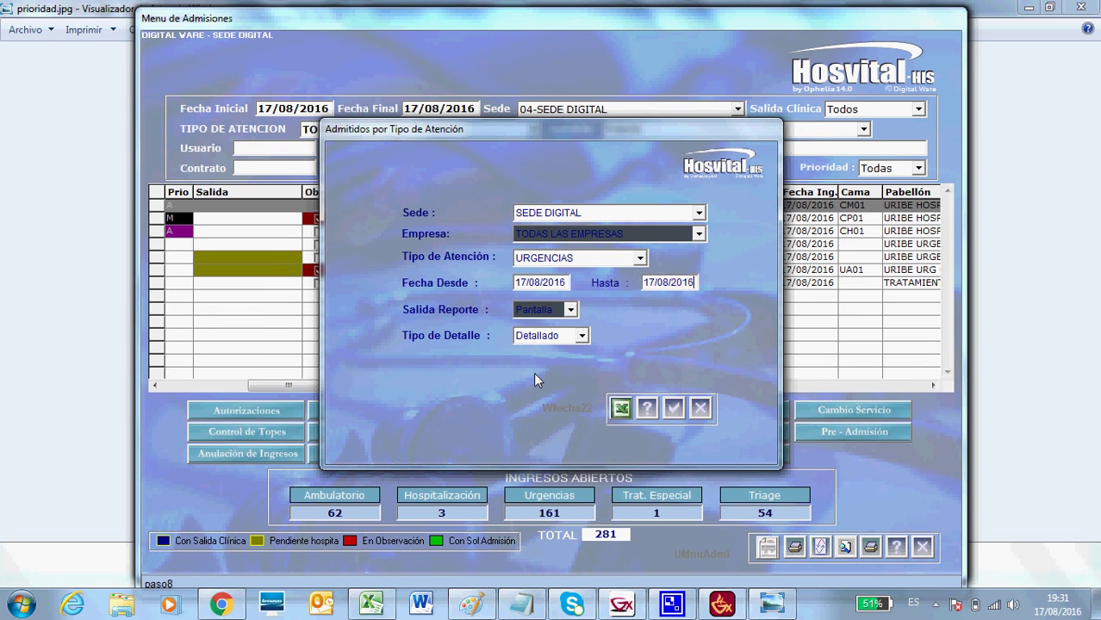
pyautogui.click(677, 409)
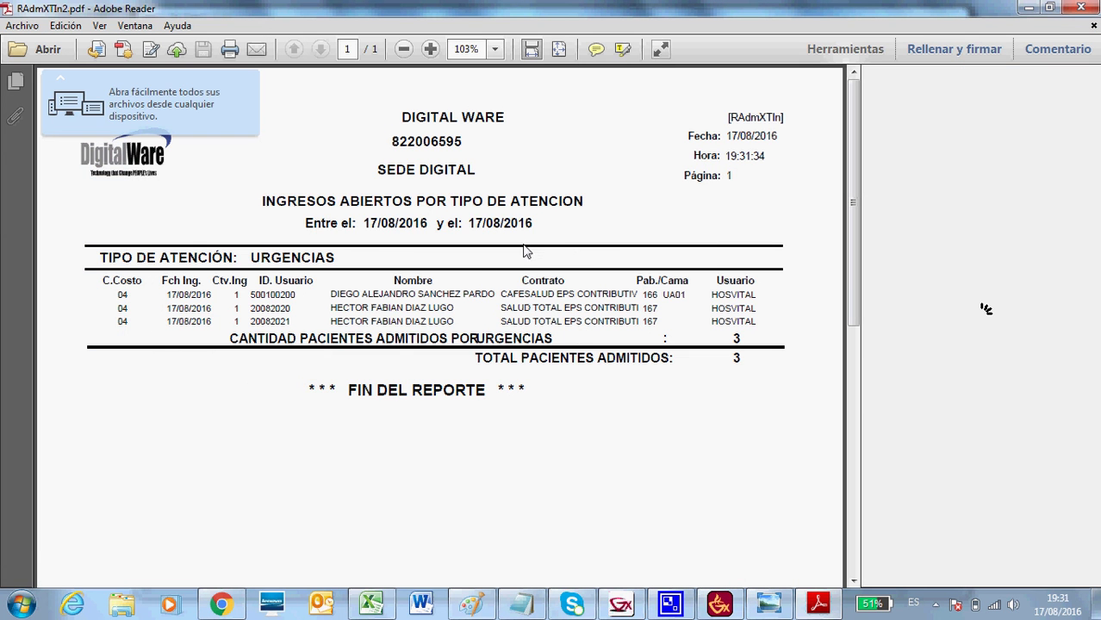
# Close the RAdmXTIn2.pdf report window in Adobe Reader.
pyautogui.click(1079, 7)
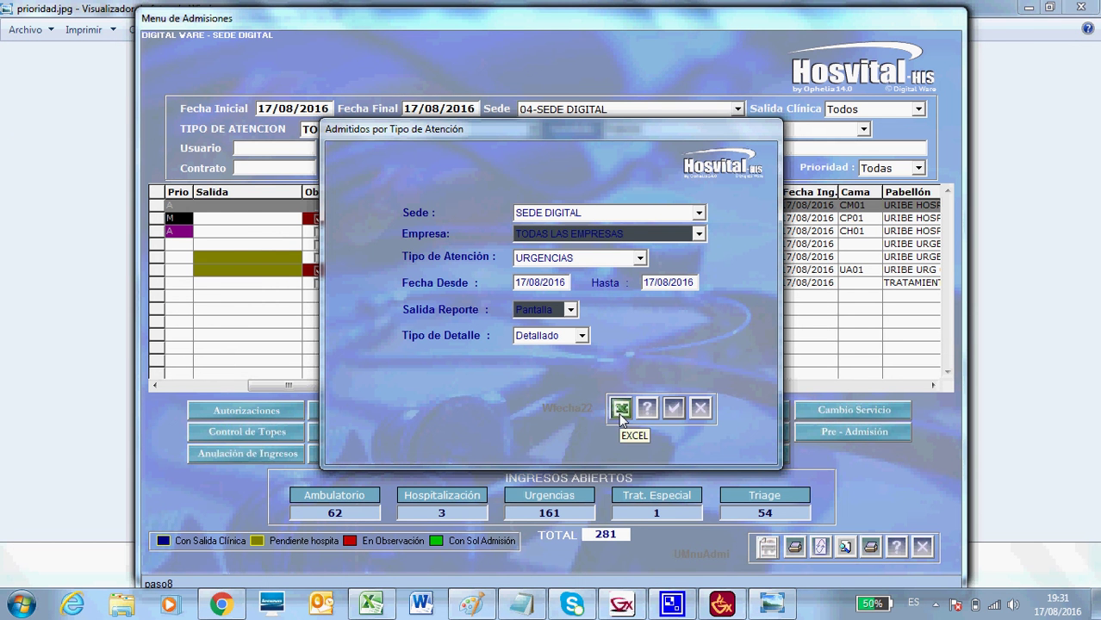
# Close the report dialog and the Menu de Admisiones window to return to the ASISTENCIAL main menu.
pyautogui.click(701, 411)
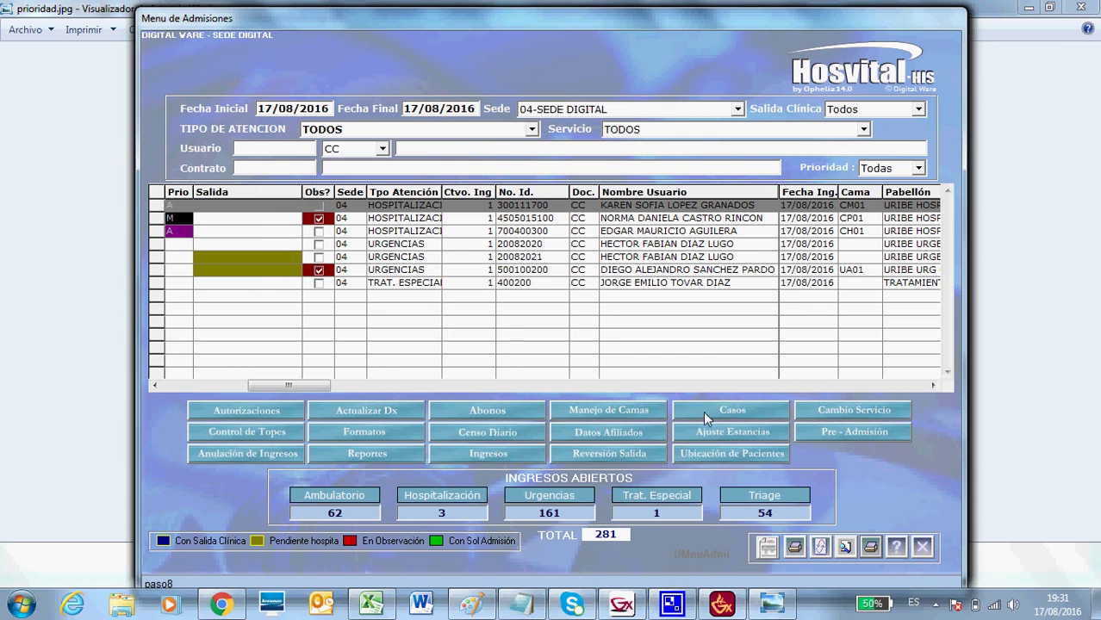
pyautogui.click(922, 550)
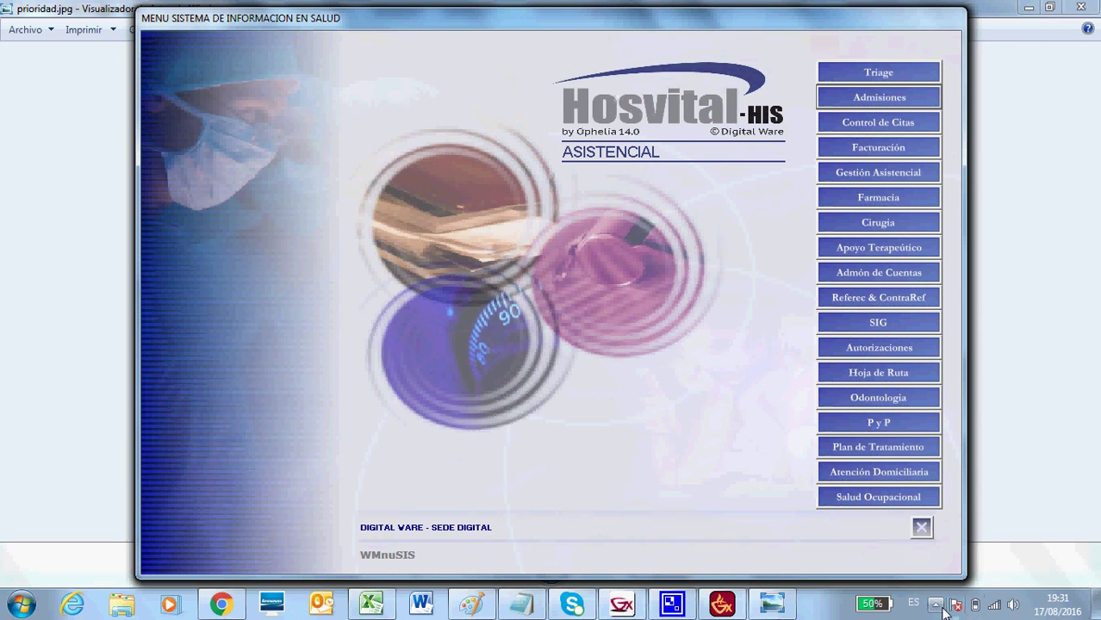
pyautogui.click(937, 605)
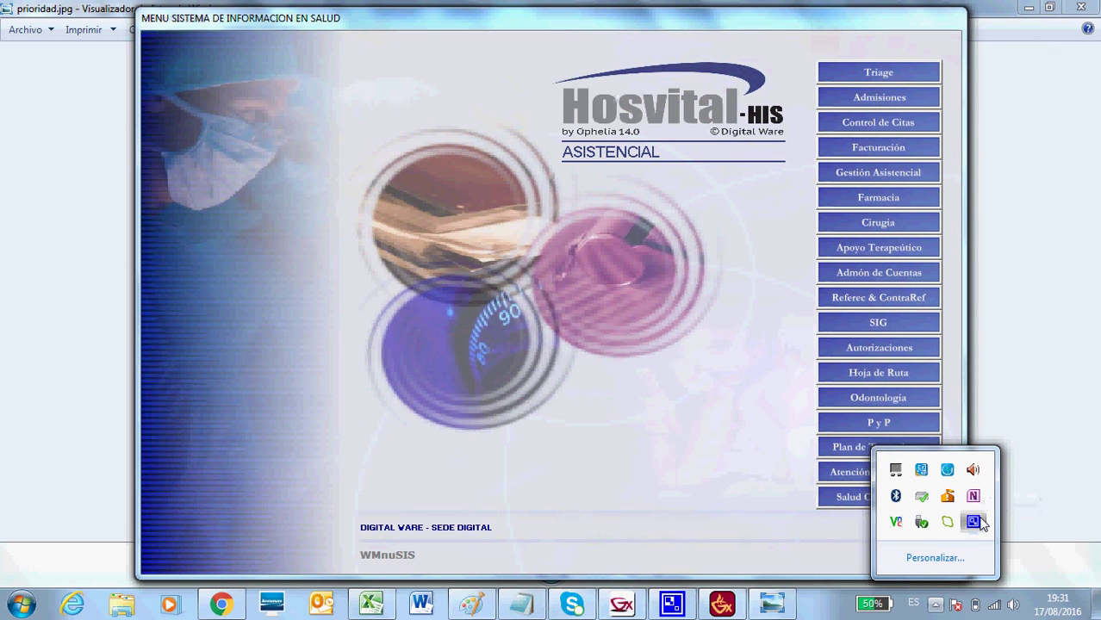